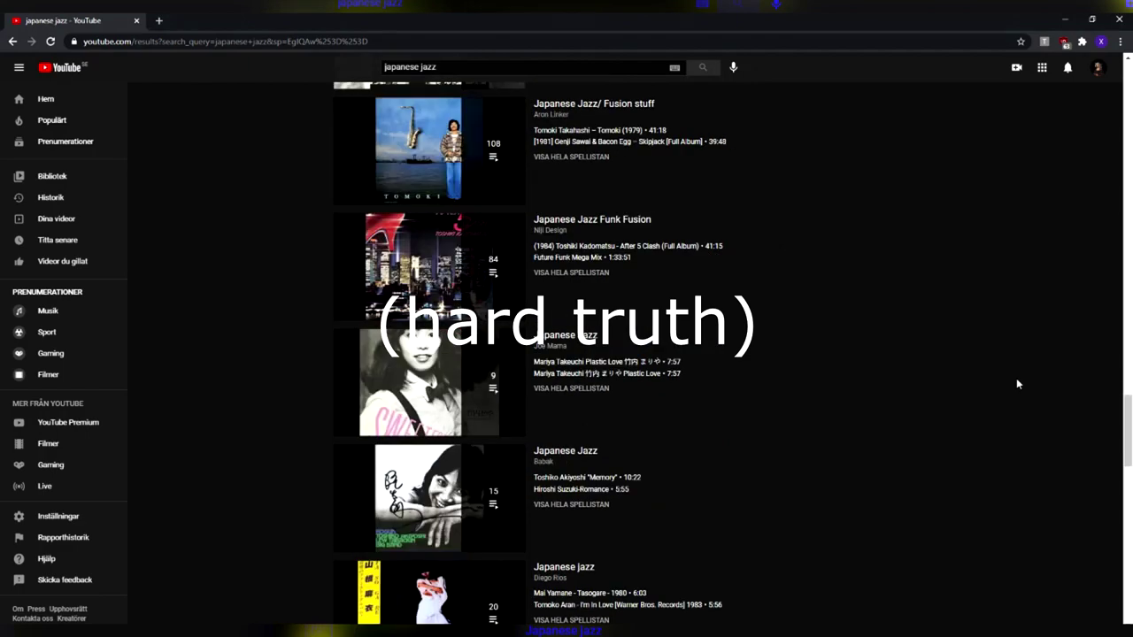
# Step: Look through the Japanese jazz playlists on YouTube and the key analysis of sample.mp3 on GetSongKEY
pyautogui.scroll(-3, 1026, 385)
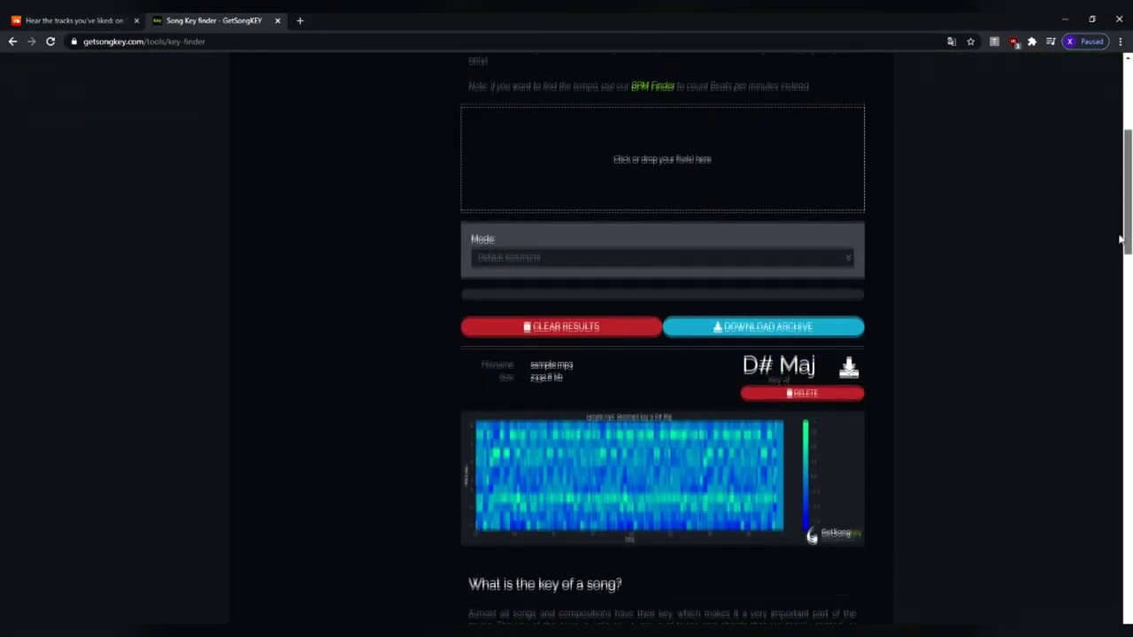
pyautogui.scroll(-2, 1120, 245)
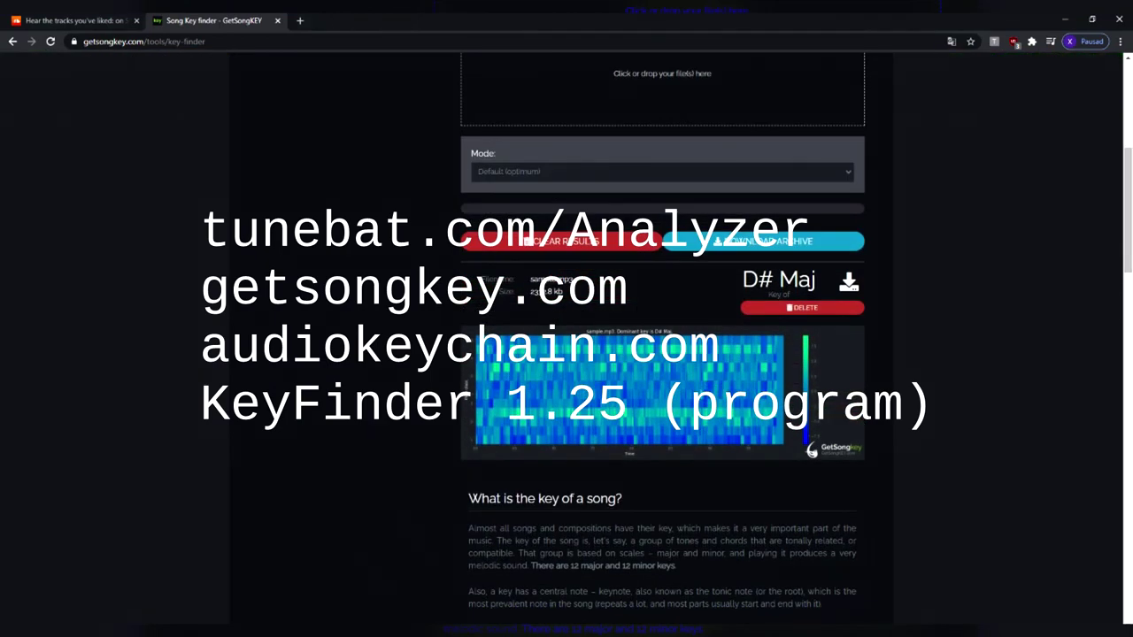
pyautogui.moveTo(1128, 186); pyautogui.dragTo(1131, 97)
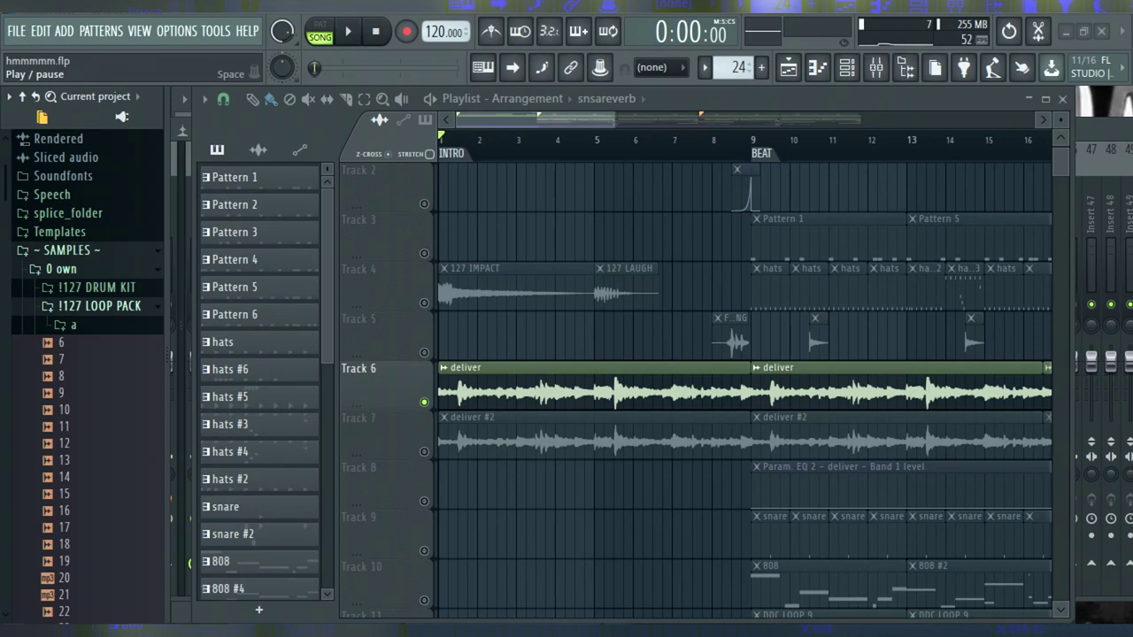
# Step: Solo Track 6 with the deliver sample and play it from the start of the intro
pyautogui.click(350, 33)
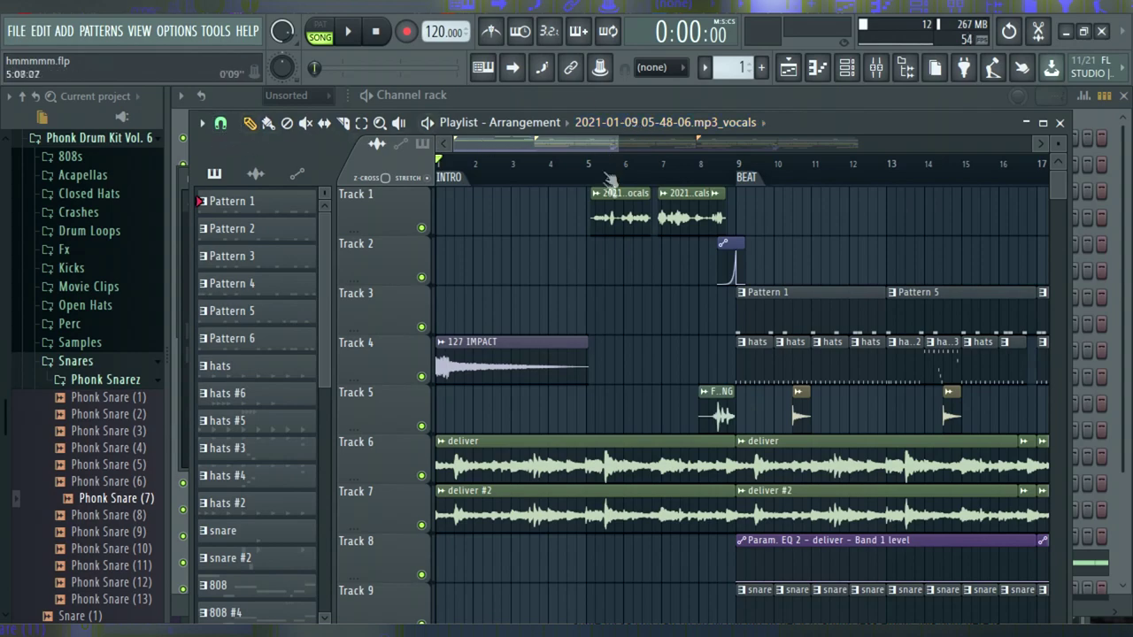
pyautogui.moveTo(618, 143); pyautogui.dragTo(626, 144)
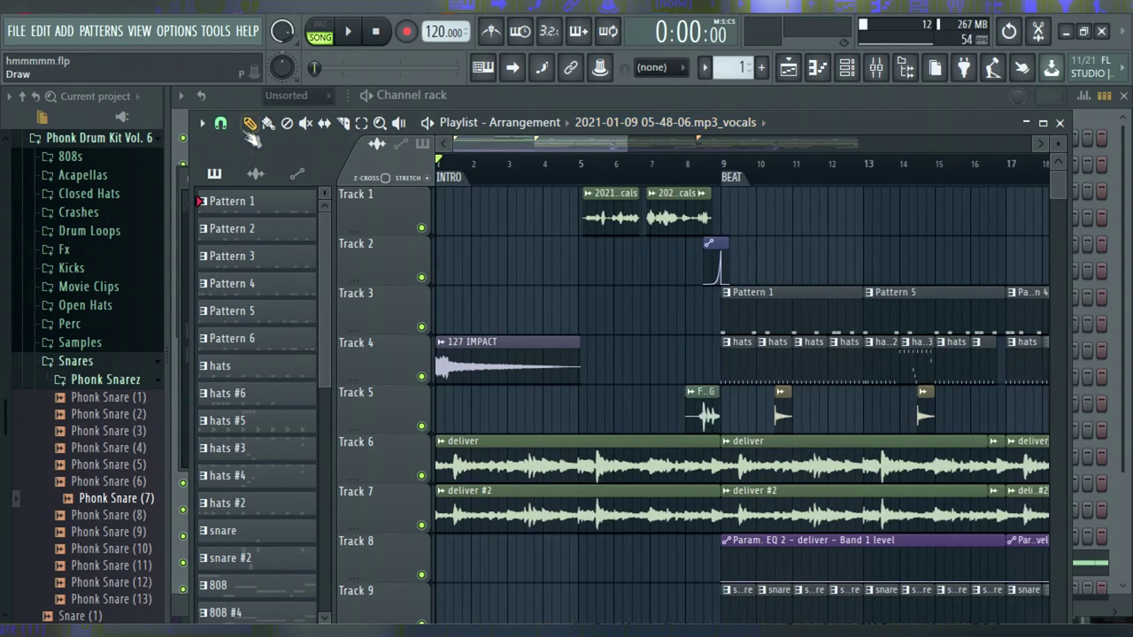
pyautogui.scroll(-3, 549, 266)
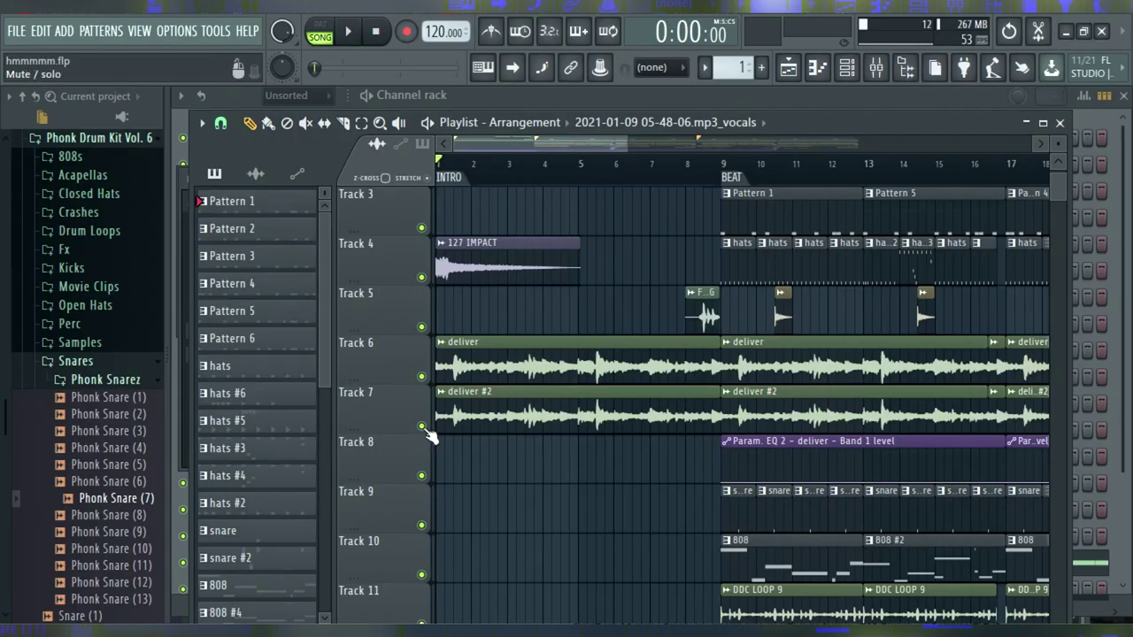
pyautogui.keyDown('ctrl'); pyautogui.click(292, 364); pyautogui.keyUp('ctrl')
pyautogui.press('space')
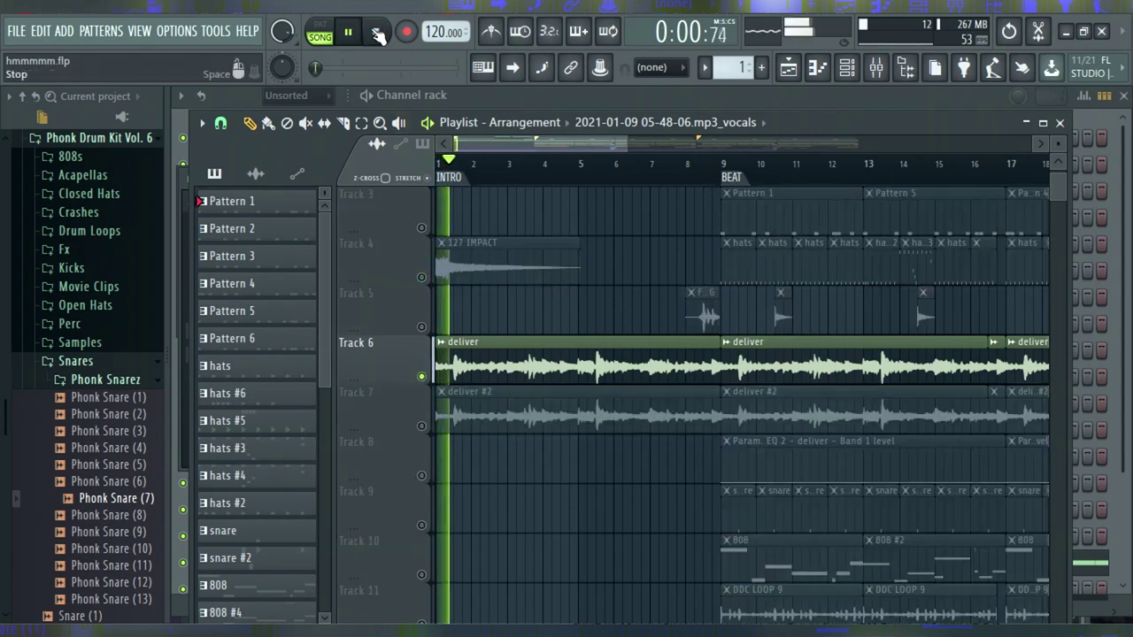
pyautogui.click(374, 32)
# Step: Solo Track 7 with the deliver #2 sample and play it back
pyautogui.keyDown('ctrl'); pyautogui.click(421, 427); pyautogui.keyUp('ctrl')
pyautogui.click(362, 36)
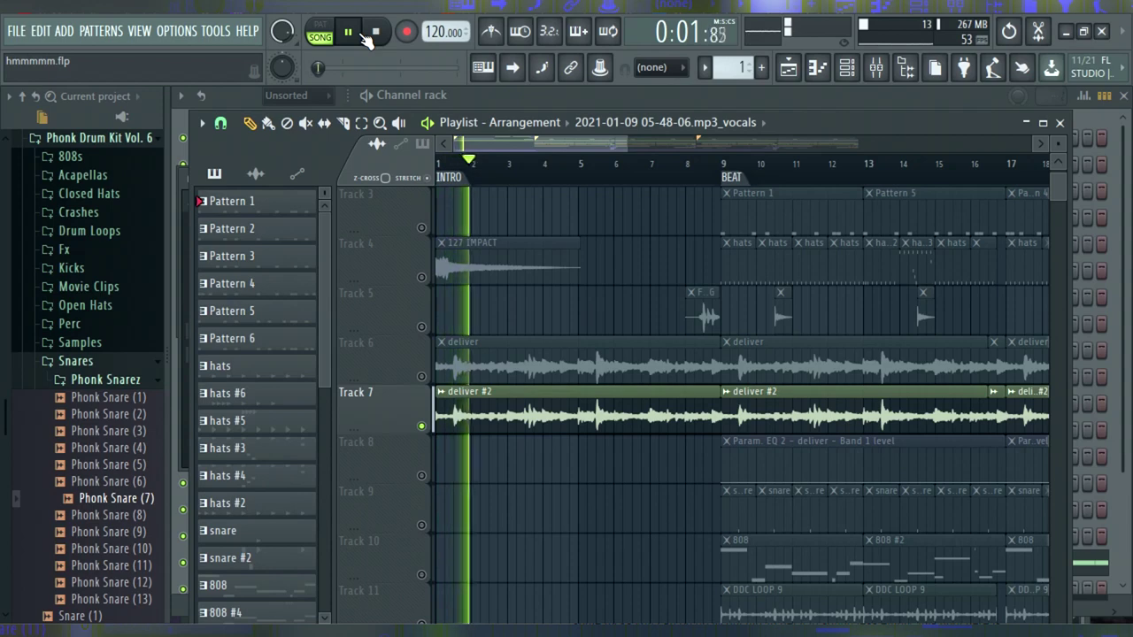
pyautogui.moveTo(625, 145)
pyautogui.mouseDown()
pyautogui.moveTo(645, 145)
pyautogui.moveTo(617, 146)
pyautogui.mouseUp()
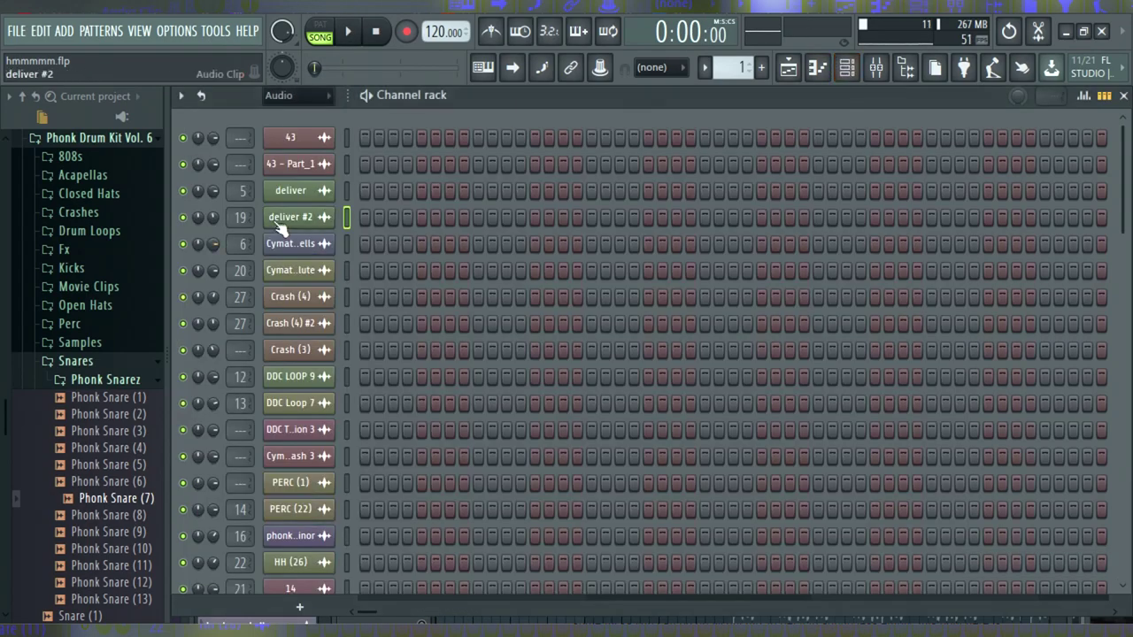
# Step: Open the deliver #2 channel and its mixer insert, and inspect the curve of its Fruity parametric EQ 2
pyautogui.click(278, 220)
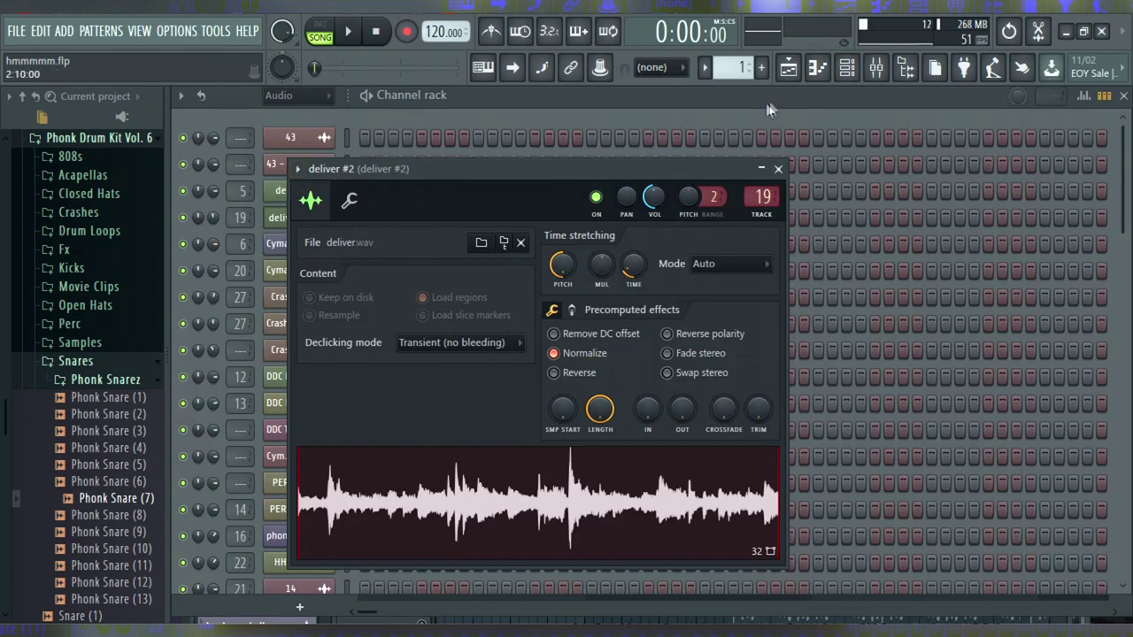
pyautogui.click(875, 68)
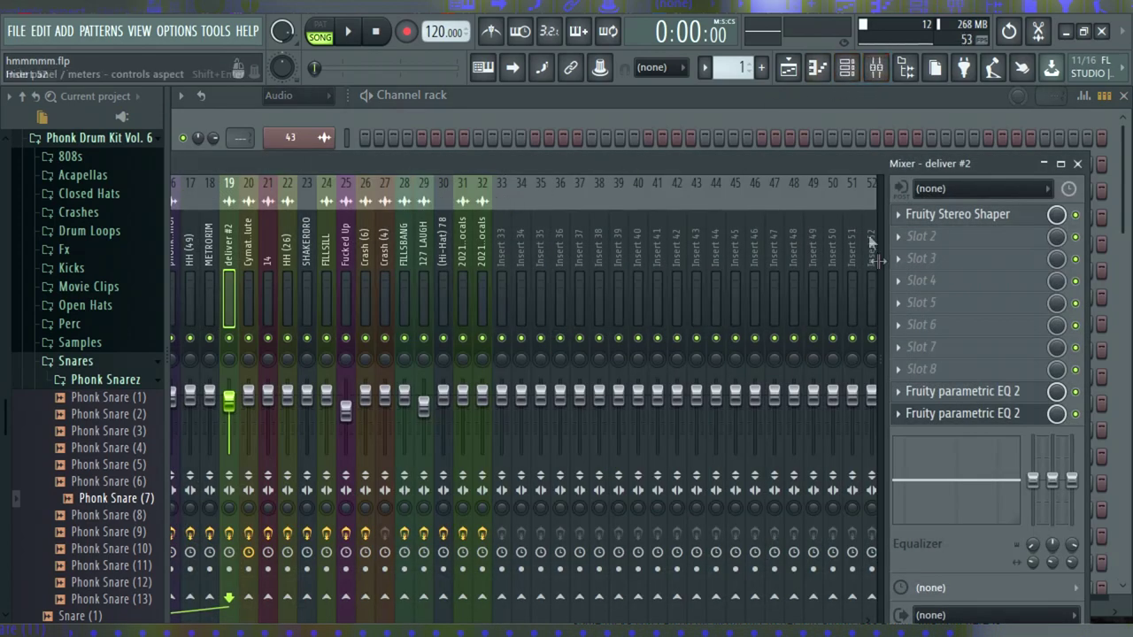
pyautogui.click(940, 412)
pyautogui.moveTo(522, 416); pyautogui.dragTo(491, 412)
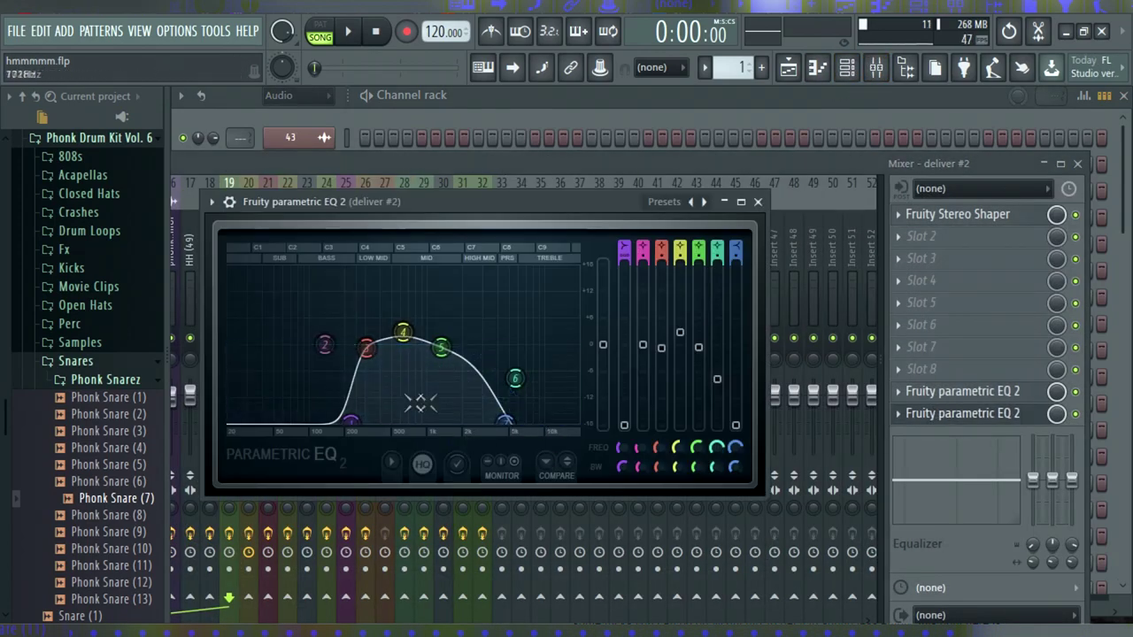
pyautogui.click(758, 203)
# Step: Inspect the Fruity parametric EQ 2, Fruity Reeverb 2 and Ozone Imager 2 effects on the deliver mixer insert
pyautogui.moveTo(514, 164); pyautogui.dragTo(410, 155)
pyautogui.click(840, 402)
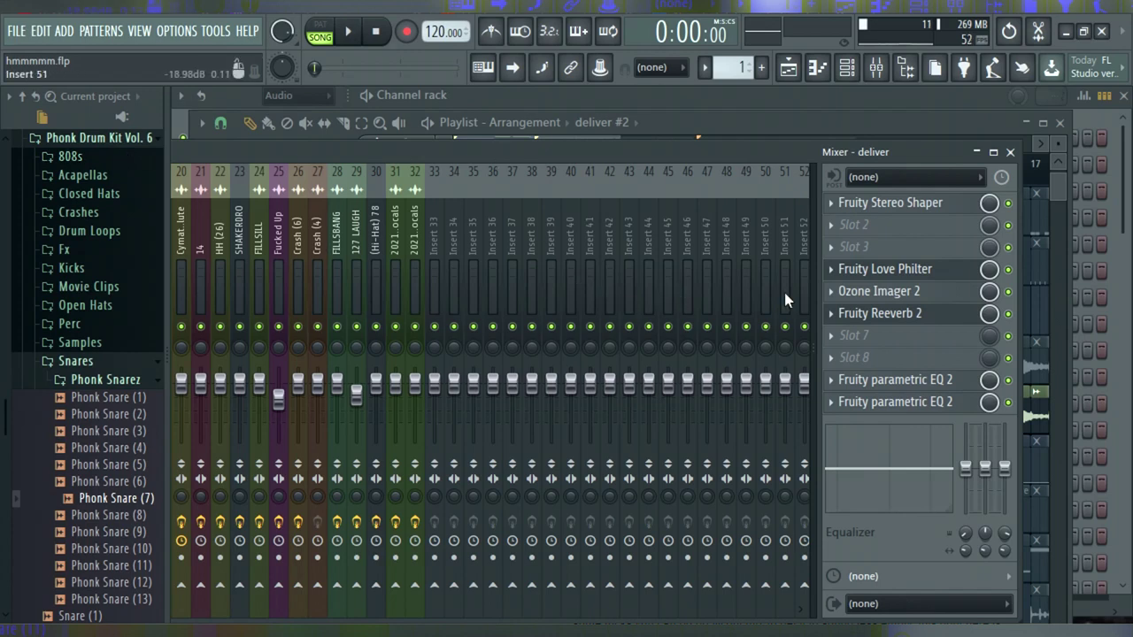
pyautogui.click(879, 323)
pyautogui.click(664, 201)
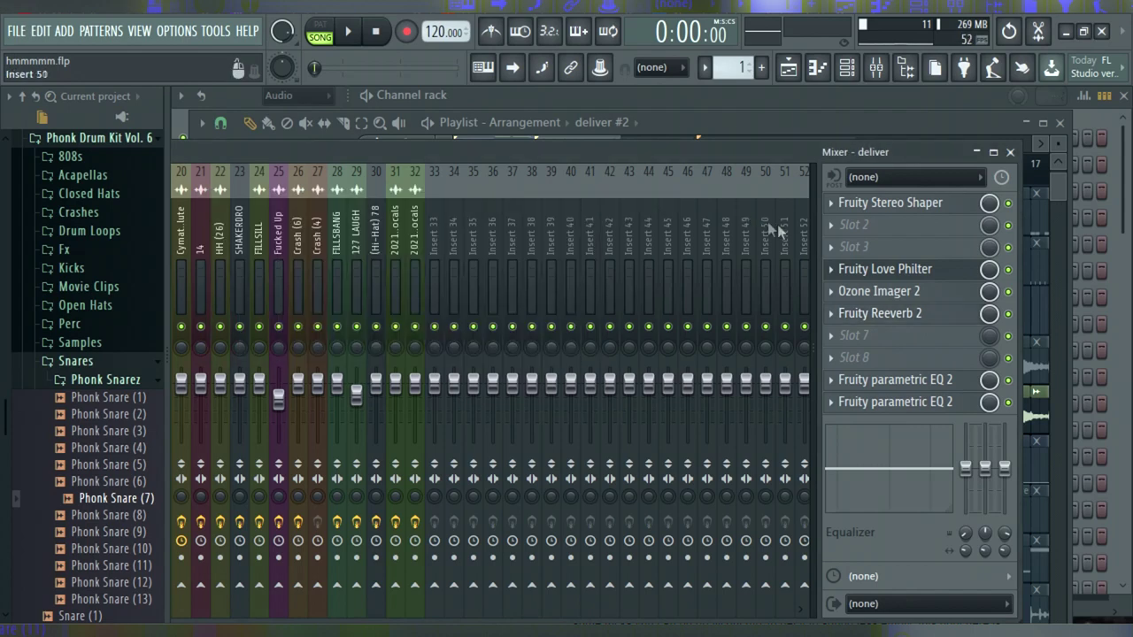
pyautogui.click(878, 292)
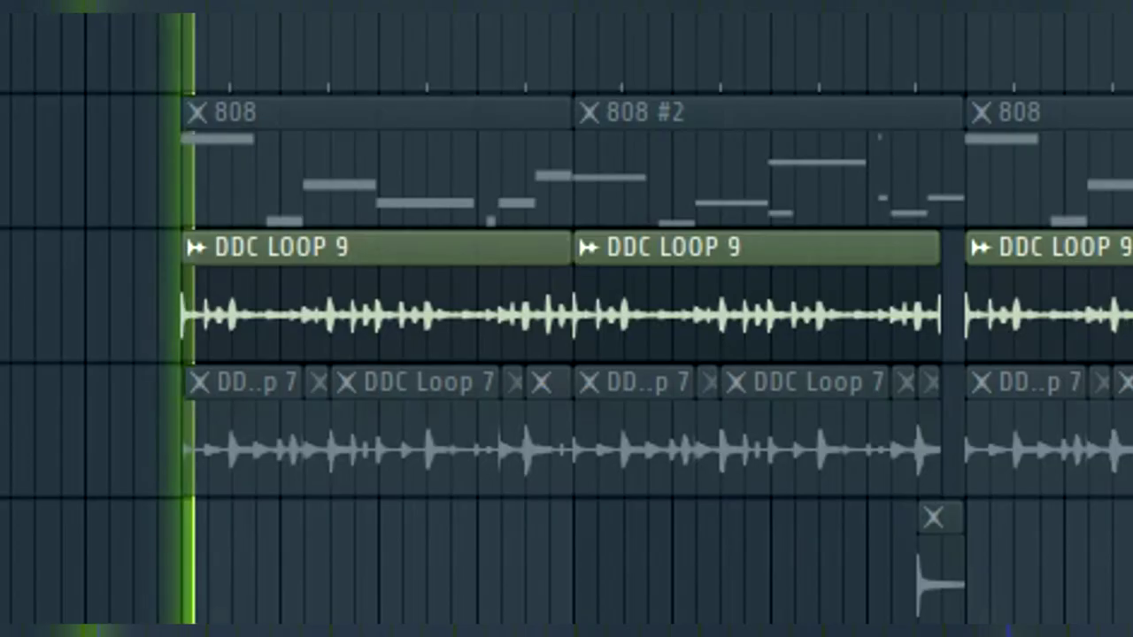
# Step: Play back the soloed DDC LOOP 9 track from the start of the BEAT section
pyautogui.press('space')
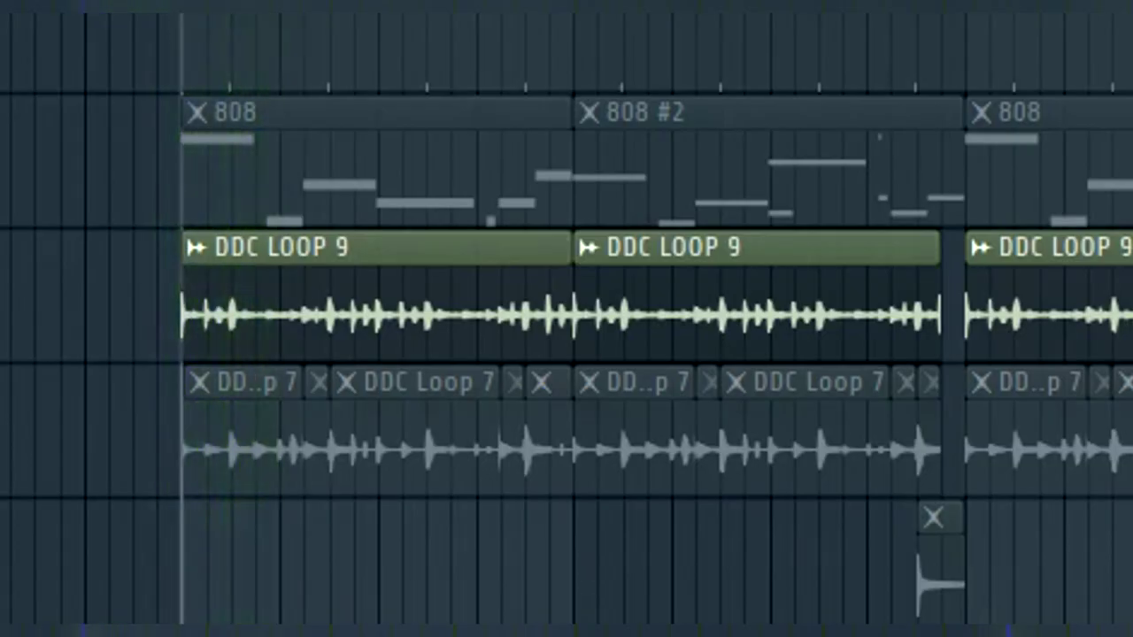
pyautogui.press('space')
pyautogui.press('space')
# Step: Inspect the DDC LOOP 9 channel in the channel rack and its insert in the mixer
pyautogui.click(847, 68)
pyautogui.click(876, 68)
pyautogui.moveTo(476, 211); pyautogui.dragTo(223, 149)
pyautogui.click(495, 218)
pyautogui.moveTo(620, 148); pyautogui.dragTo(382, 126)
pyautogui.click(807, 358)
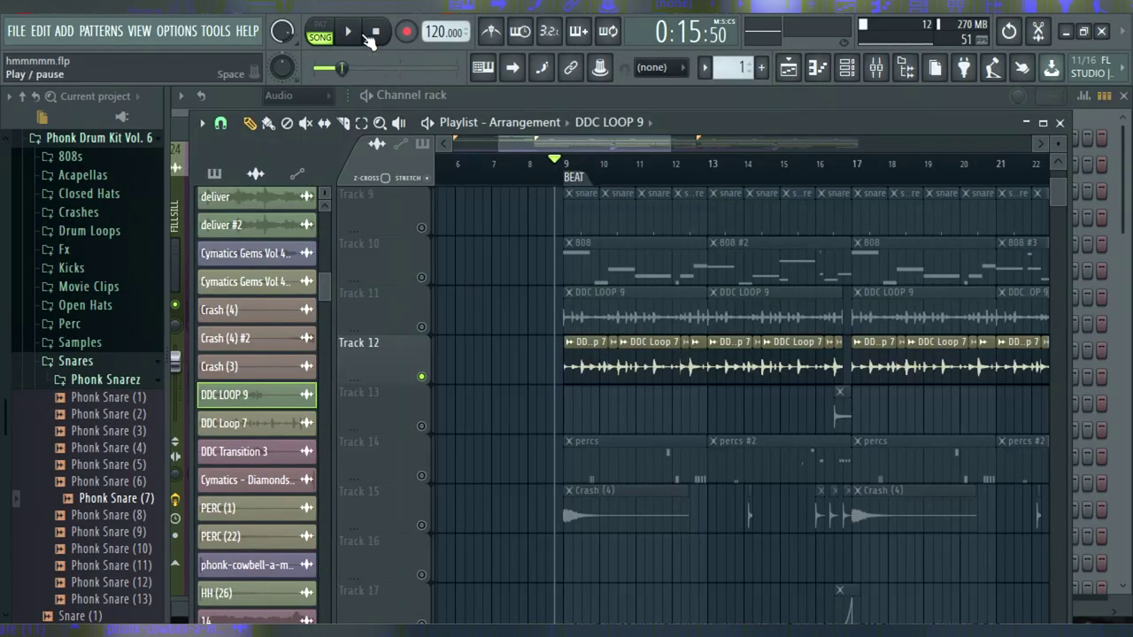
# Step: Play the soloed DDC Loop 7 clips on Track 12, stop, and place the playhead at bar 9
pyautogui.click(365, 34)
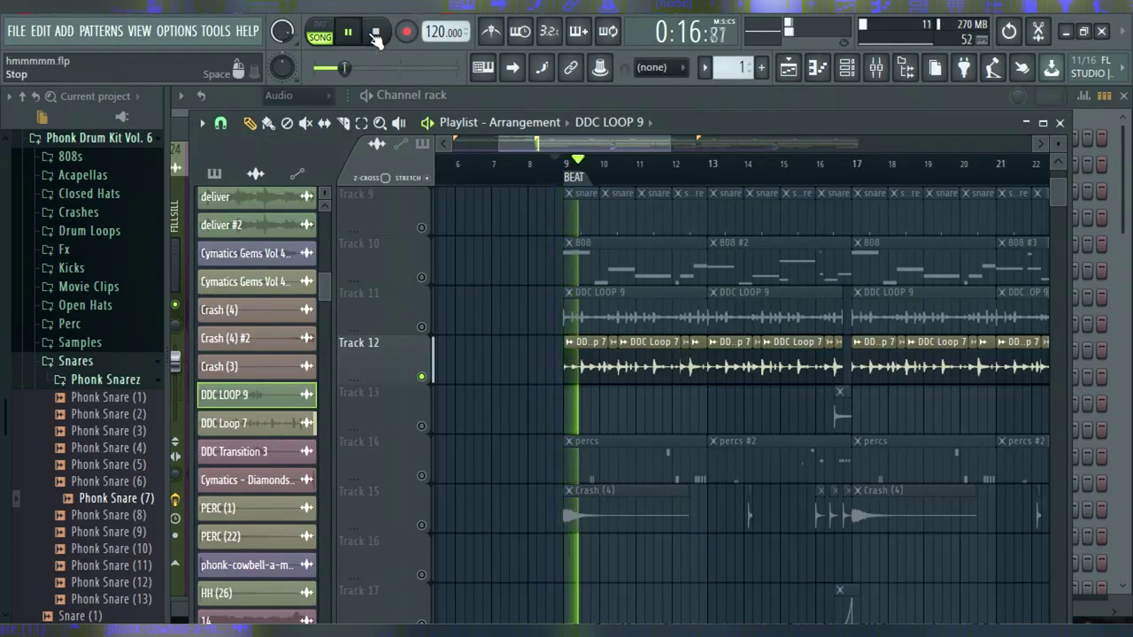
pyautogui.click(375, 34)
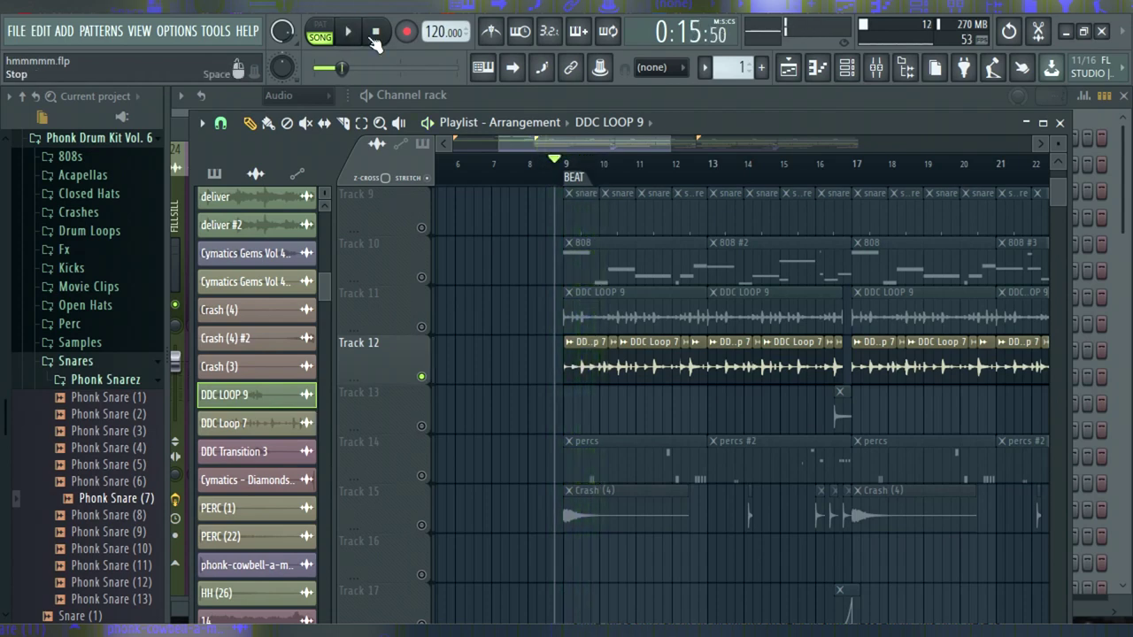
pyautogui.click(542, 164)
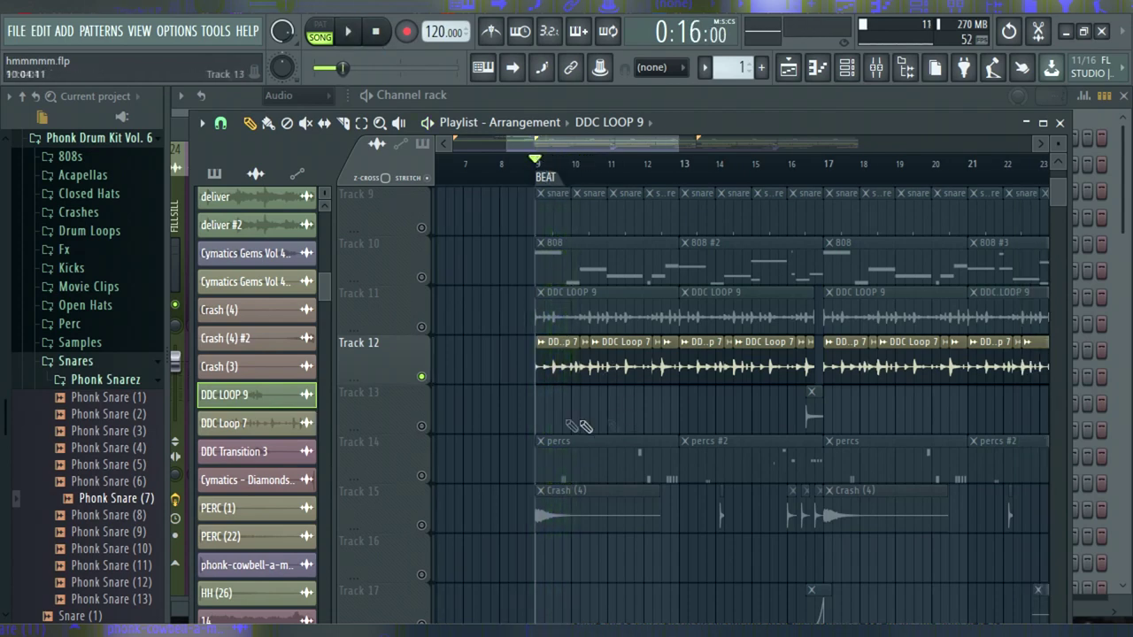
# Step: Look over the arrangement's tracks across the INTRO, BEAT and VOCALS sections of the playlist
pyautogui.scroll(4, 439, 372)
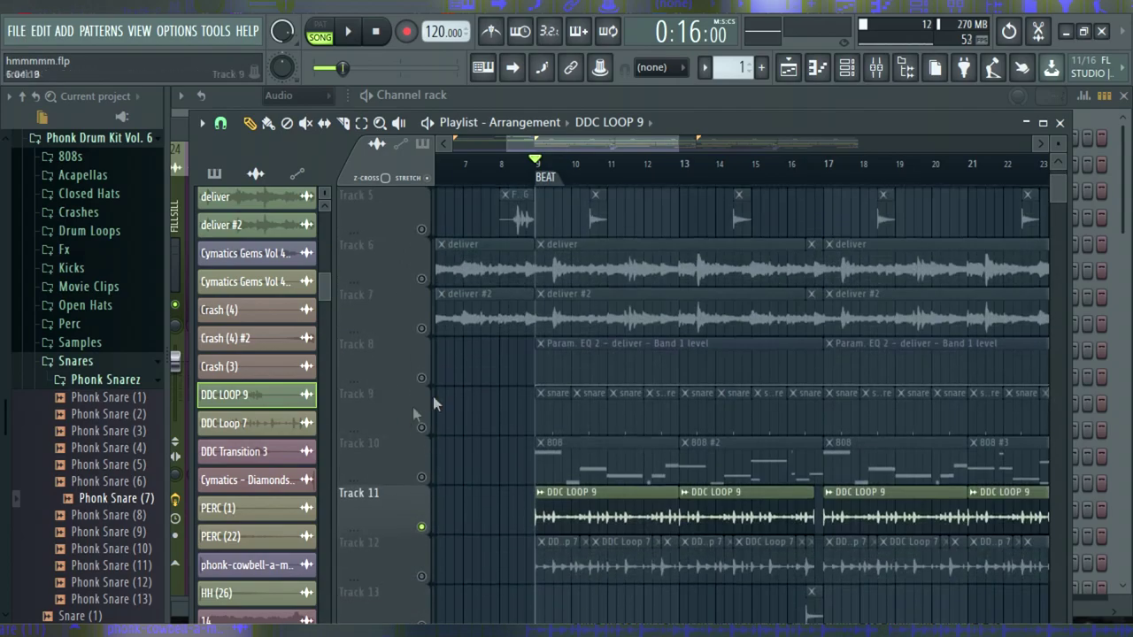
pyautogui.scroll(2, 519, 316)
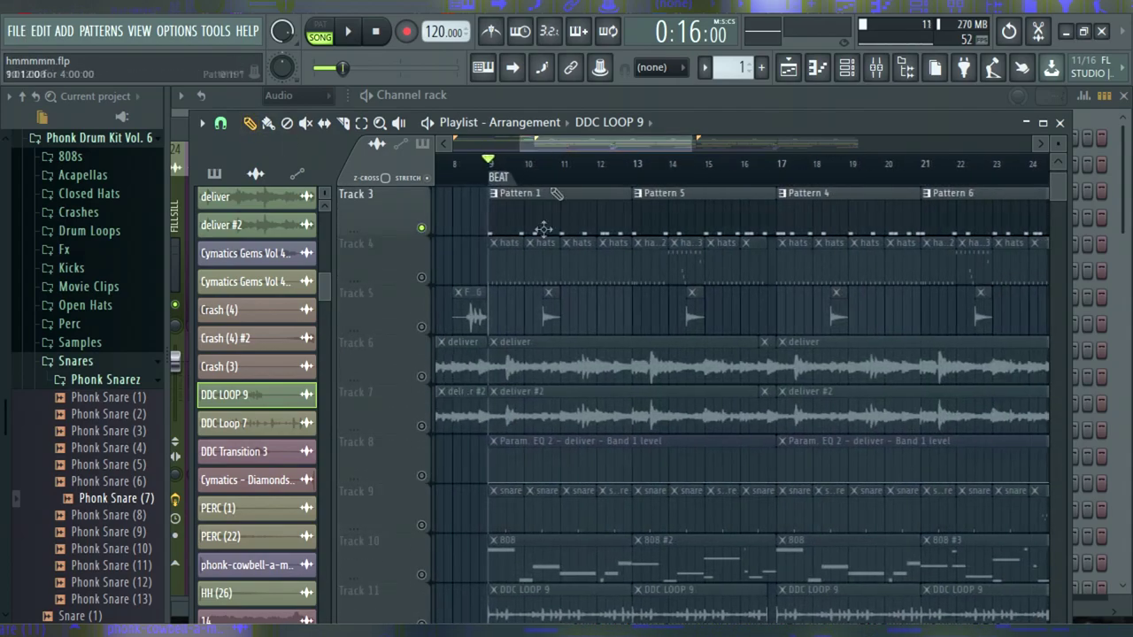
pyautogui.scroll(-5, 538, 348)
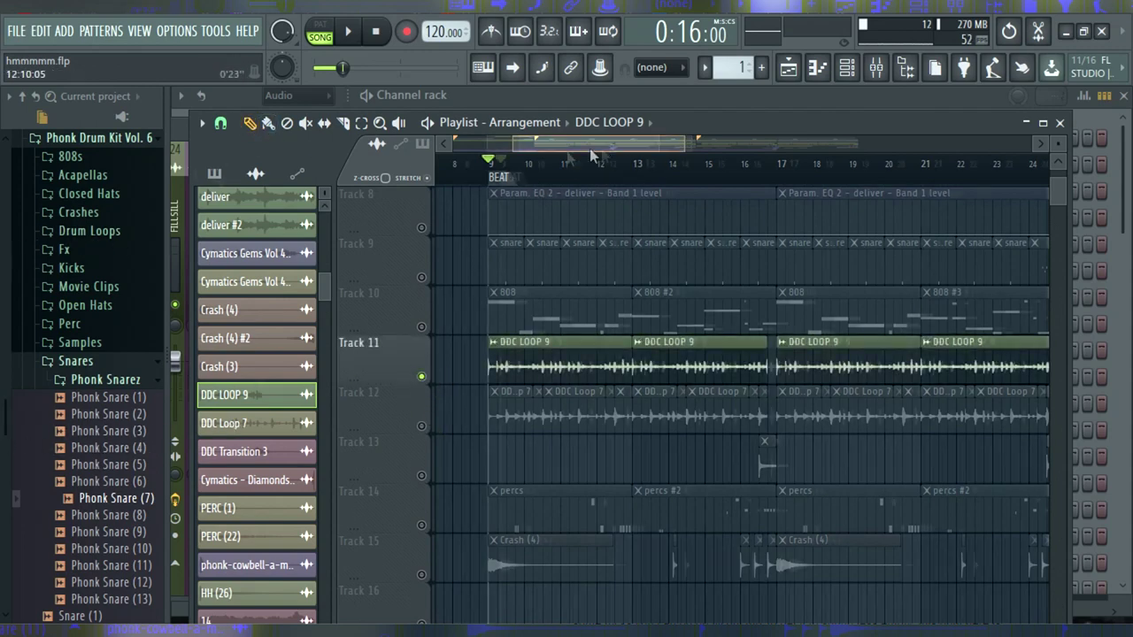
pyautogui.moveTo(591, 147); pyautogui.dragTo(520, 148)
pyautogui.scroll(4, 518, 244)
pyautogui.moveTo(624, 144); pyautogui.dragTo(726, 151)
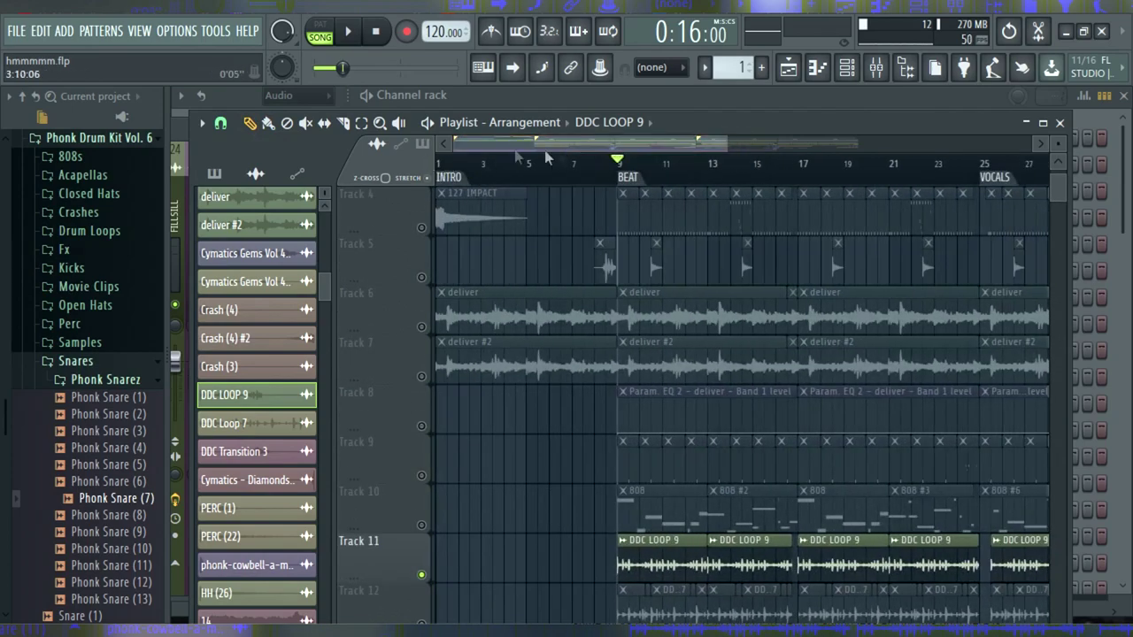
pyautogui.moveTo(522, 142)
pyautogui.mouseDown()
pyautogui.moveTo(695, 148)
pyautogui.moveTo(708, 194)
pyautogui.moveTo(573, 173)
pyautogui.mouseUp()
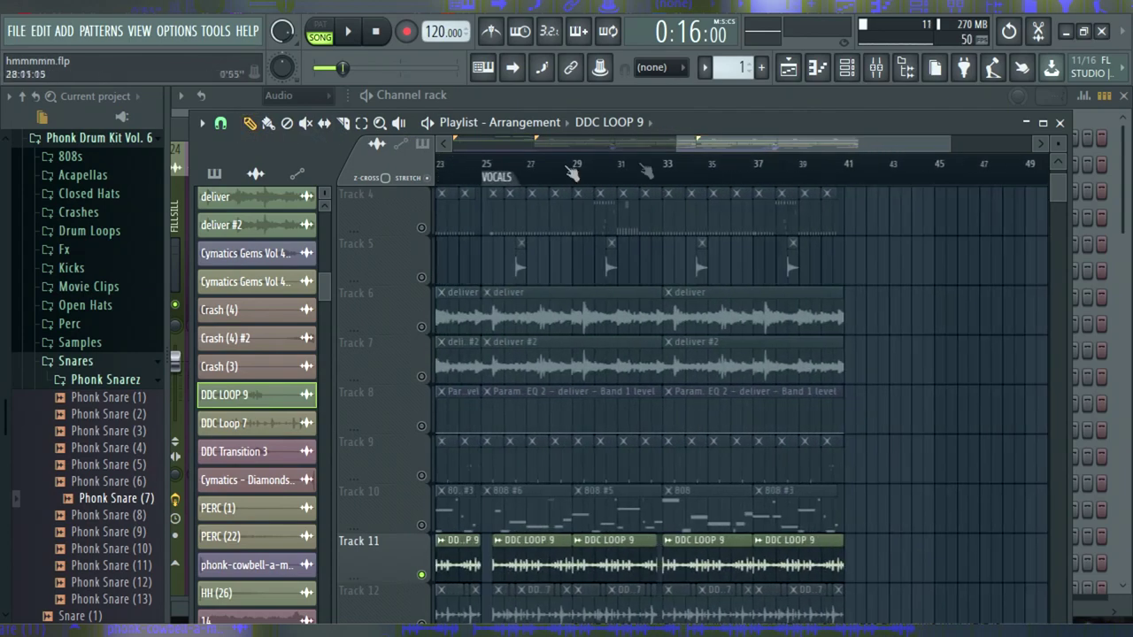
pyautogui.moveTo(783, 143); pyautogui.dragTo(522, 141)
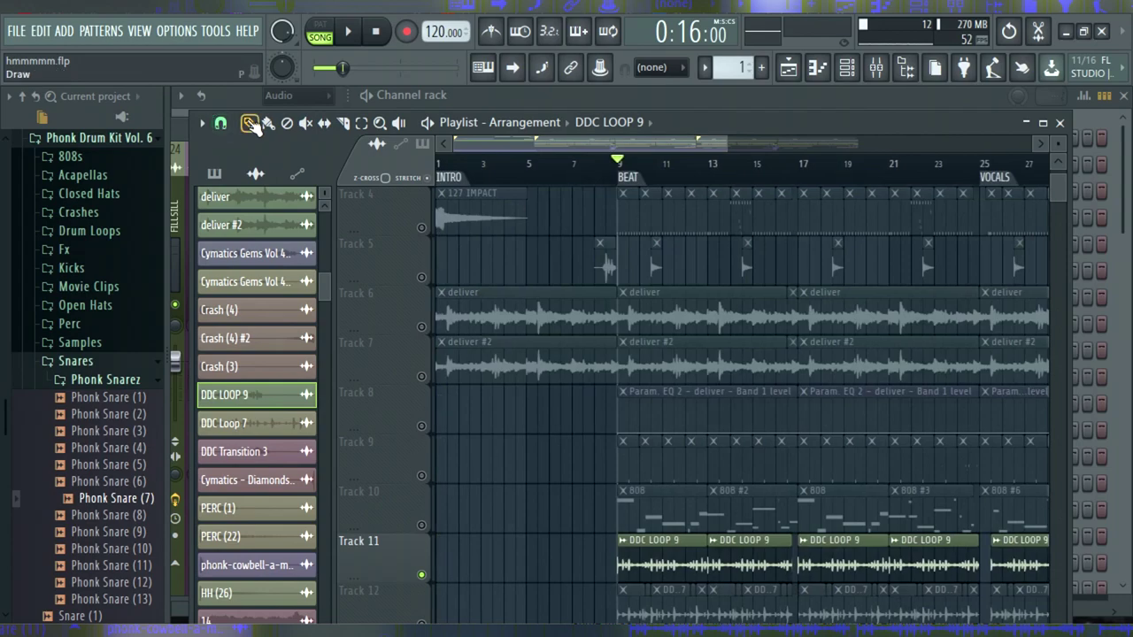
# Step: Solo Track 1 containing the two vocal clips in the intro
pyautogui.scroll(3, 468, 288)
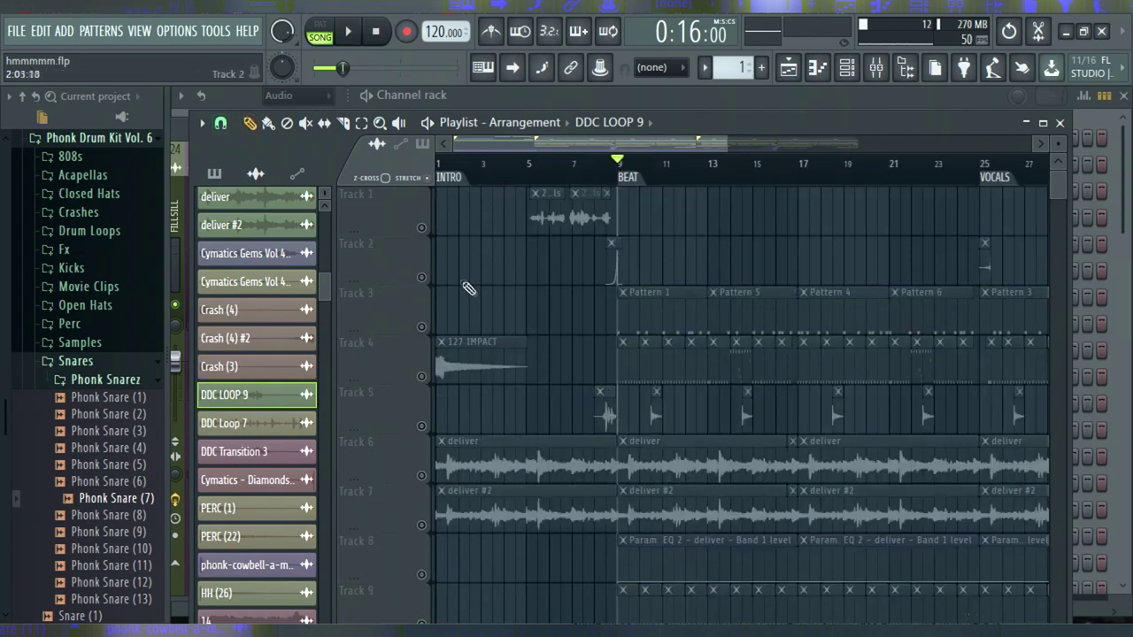
pyautogui.rightClick(422, 229)
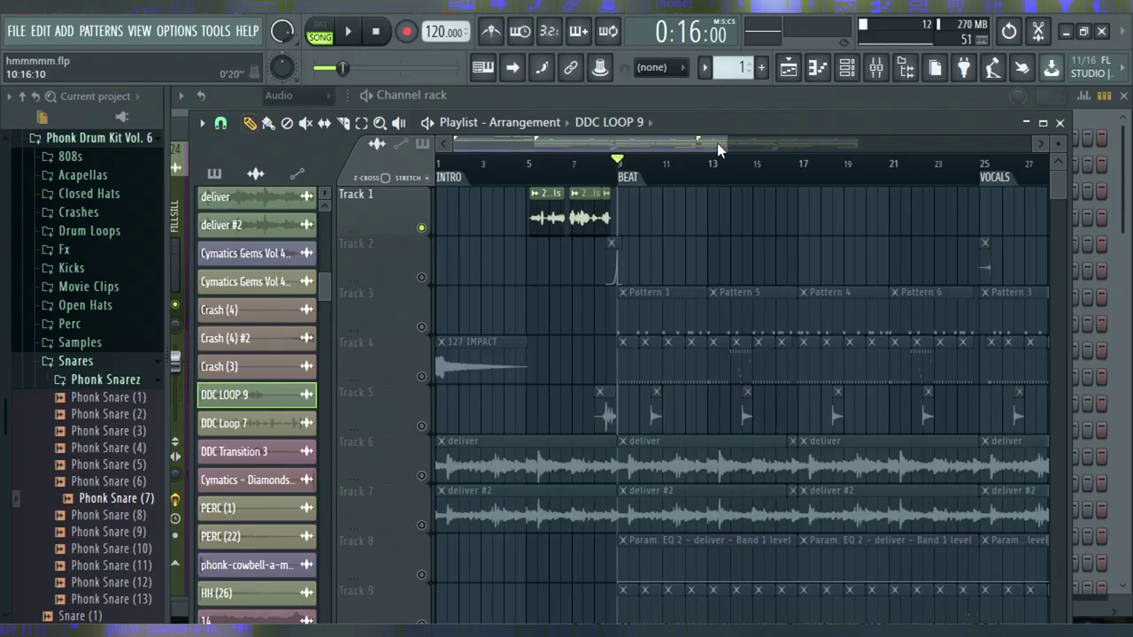
pyautogui.moveTo(718, 145)
pyautogui.mouseDown()
pyautogui.moveTo(550, 146)
pyautogui.moveTo(569, 146)
pyautogui.mouseUp()
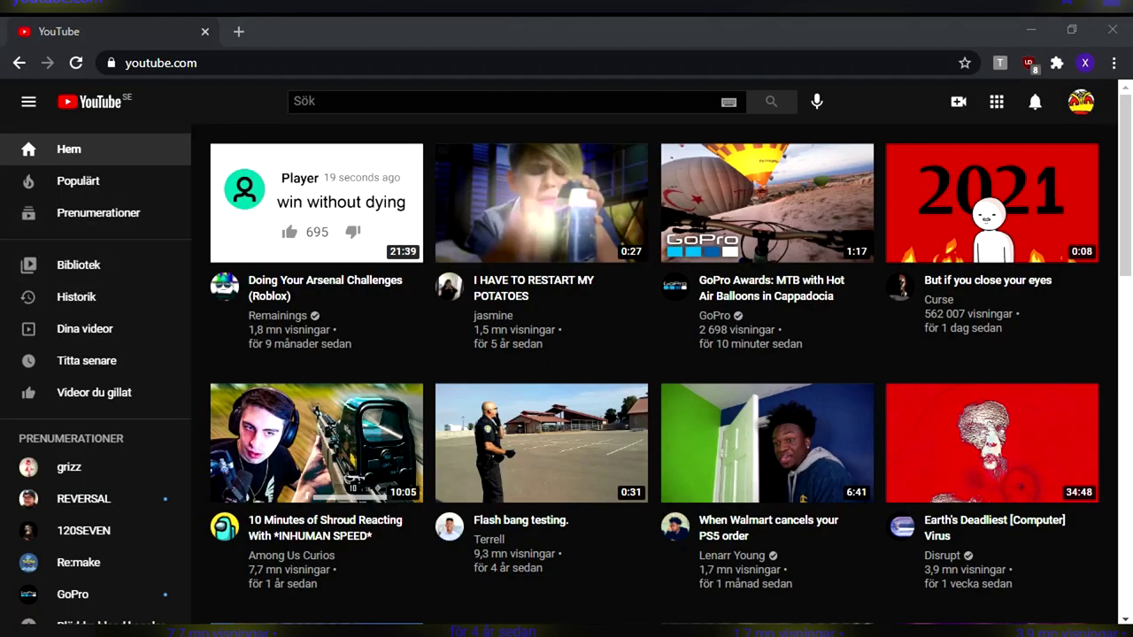
# Step: Search YouTube for "hood interview" and look through the resulting videos
pyautogui.click(363, 101)
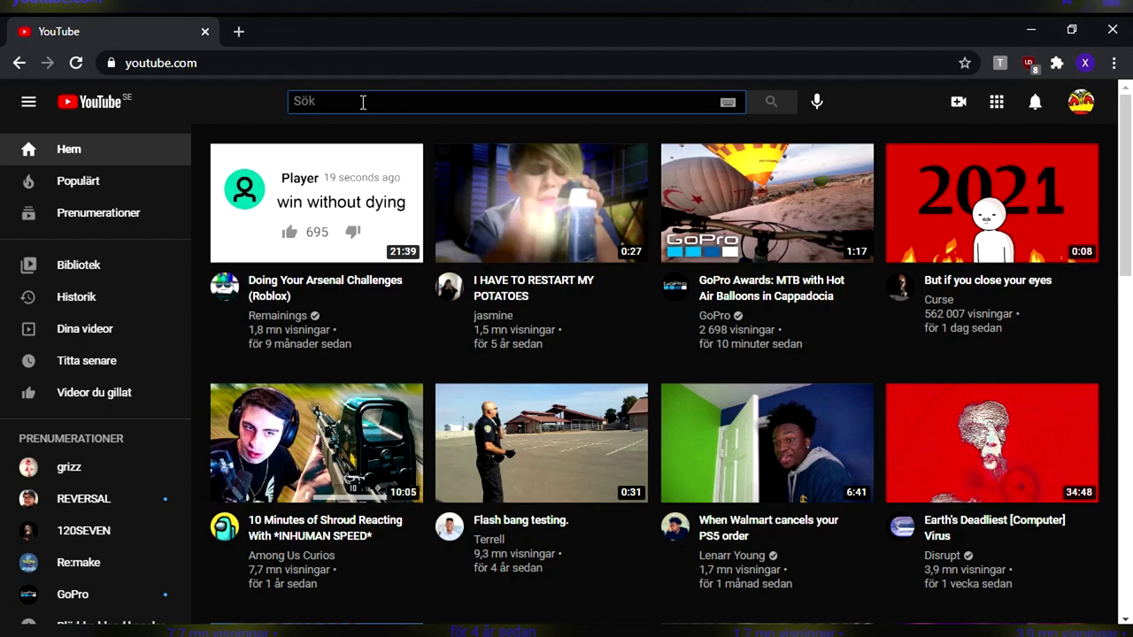
pyautogui.write('hood interview')
pyautogui.press('Return')
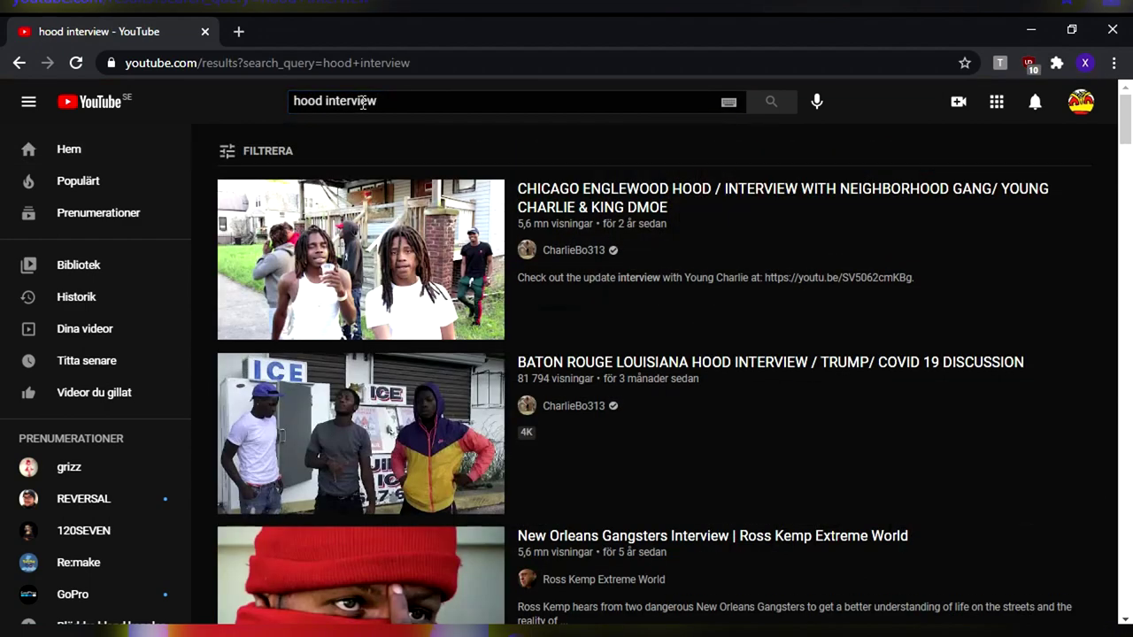
pyautogui.scroll(-2, 1124, 158)
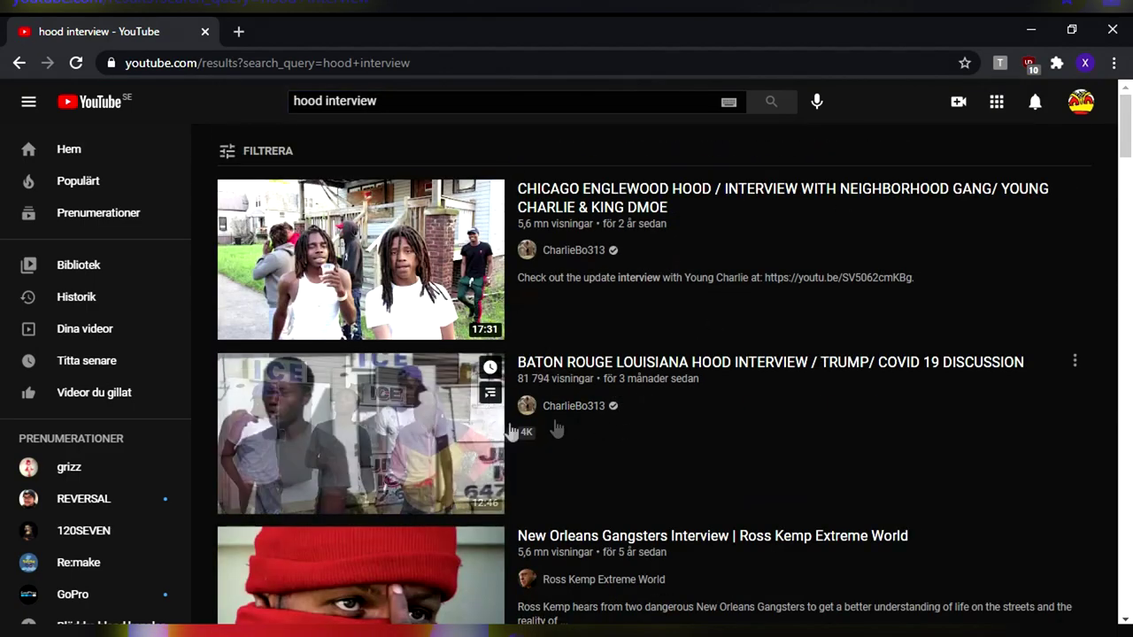
pyautogui.moveTo(1124, 138); pyautogui.dragTo(1125, 115)
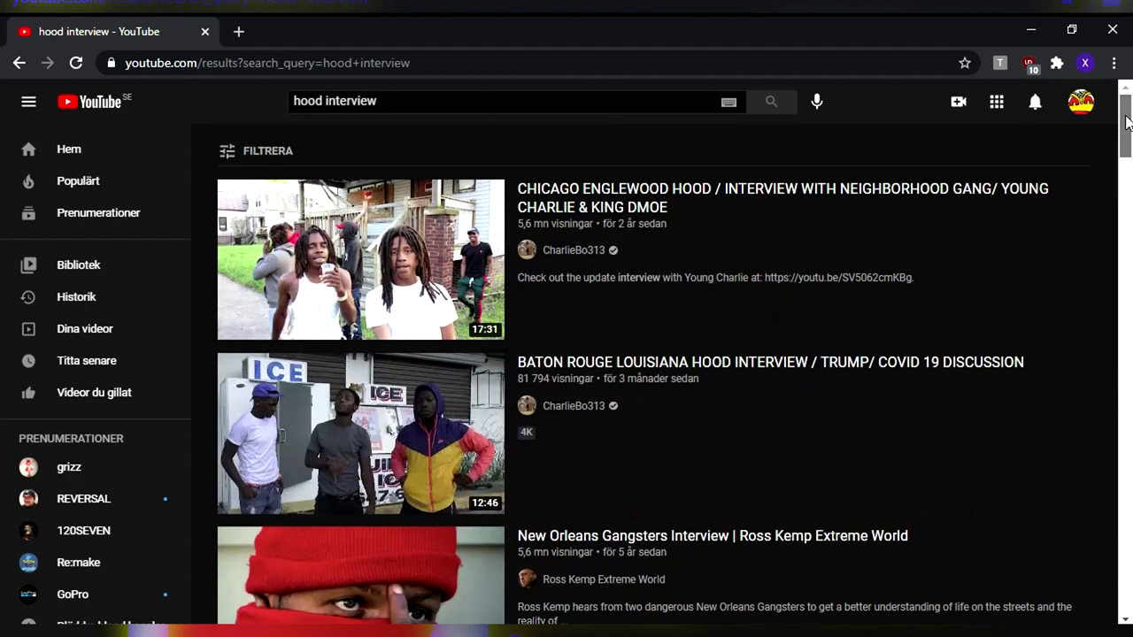
pyautogui.scroll(-4, 864, 243)
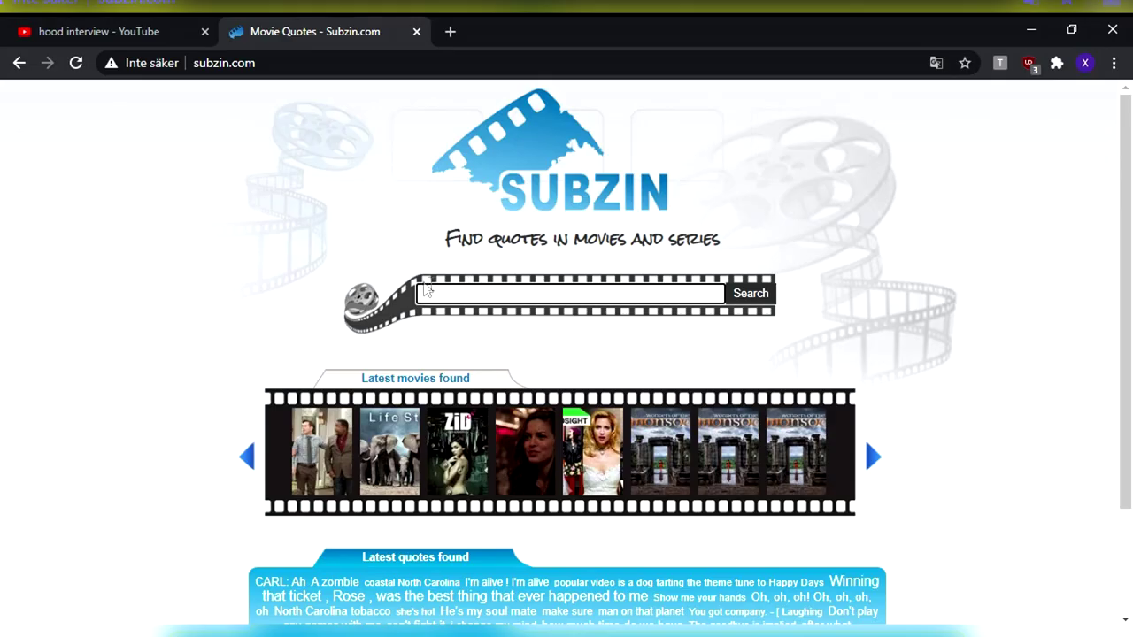
# Step: Search Subzin for movie quotes containing "good weed"
pyautogui.moveTo(447, 250); pyautogui.dragTo(759, 245)
pyautogui.click(529, 296)
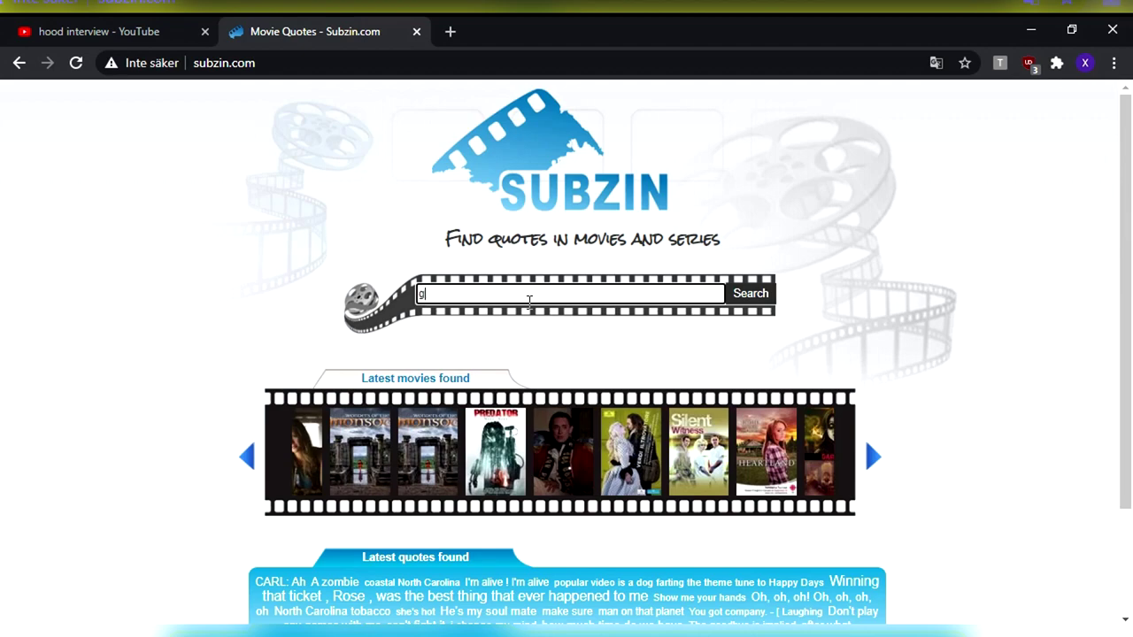
pyautogui.write('weed')
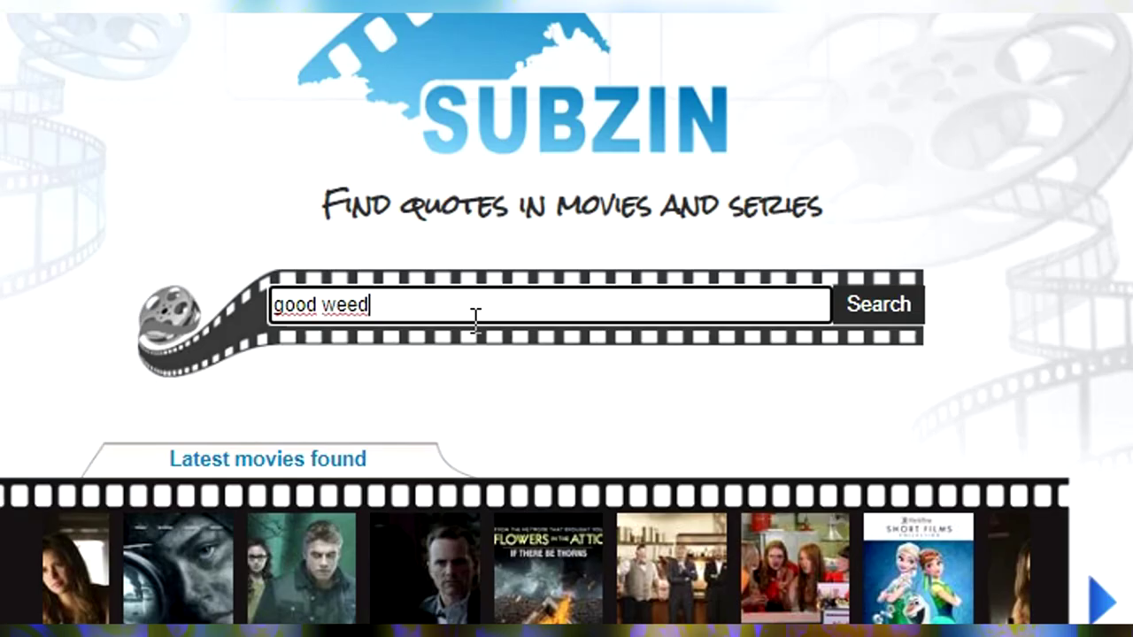
pyautogui.press('Return')
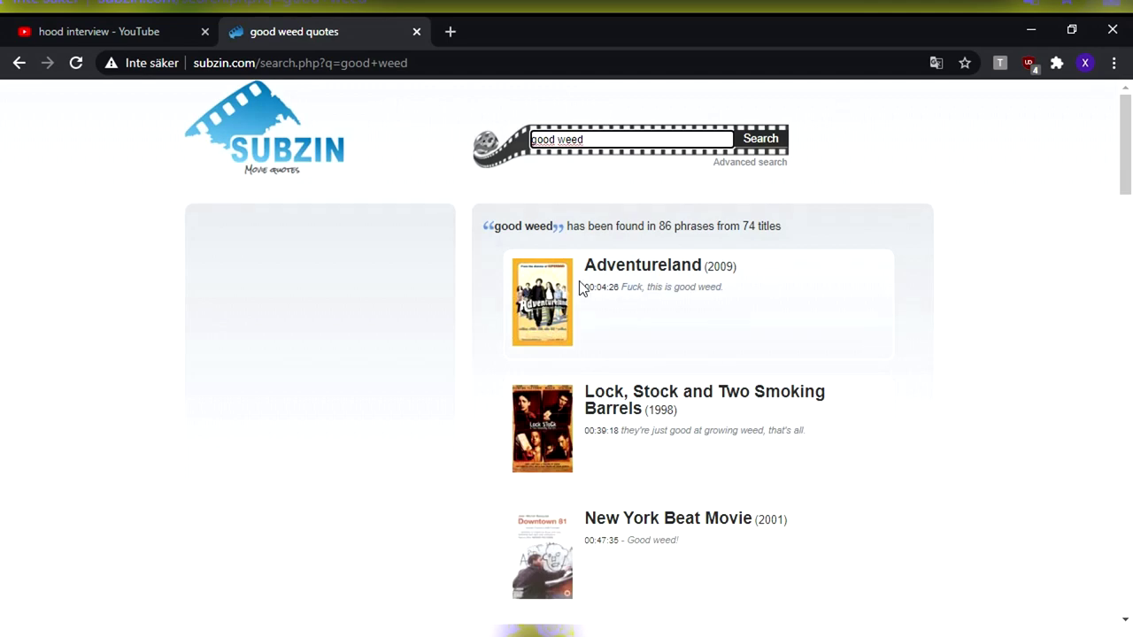
# Step: Open the New York Beat Movie result for the "Good weed!" quote and examine its timestamps and surrounding phrases
pyautogui.moveTo(583, 288); pyautogui.dragTo(608, 288)
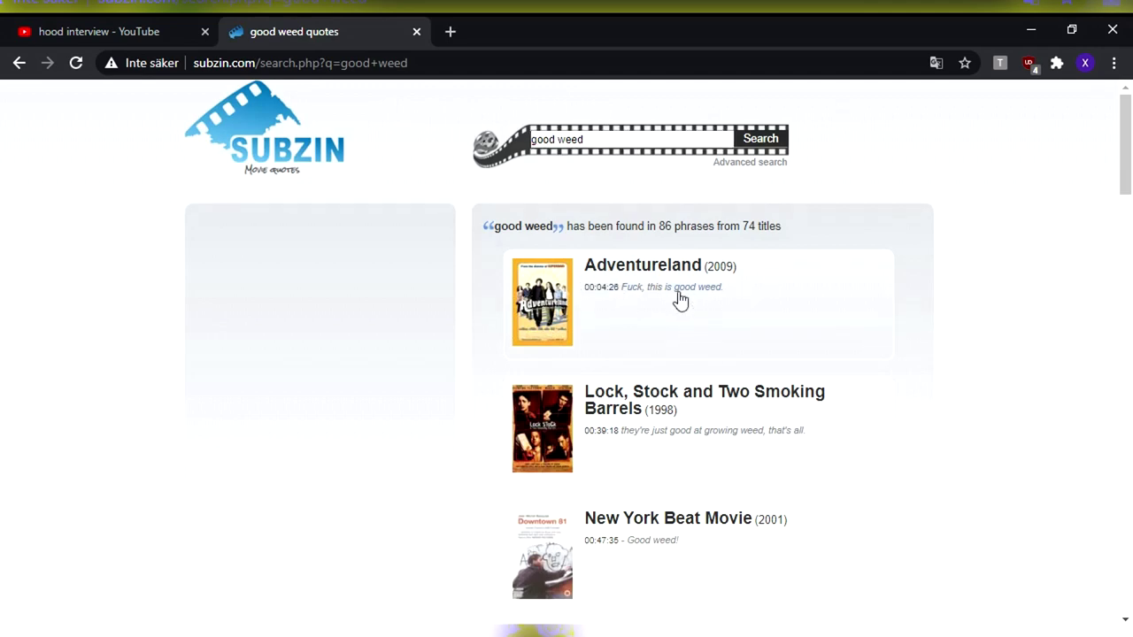
pyautogui.scroll(-3, 677, 296)
pyautogui.click(673, 285)
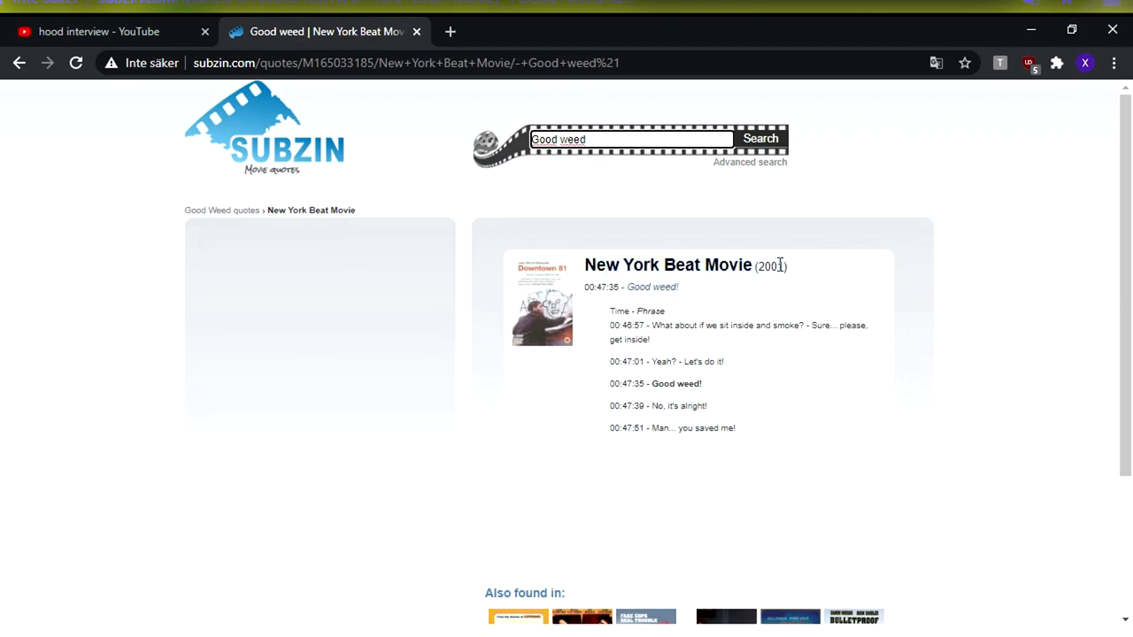
pyautogui.scroll(-2, 770, 276)
pyautogui.scroll(2, 690, 301)
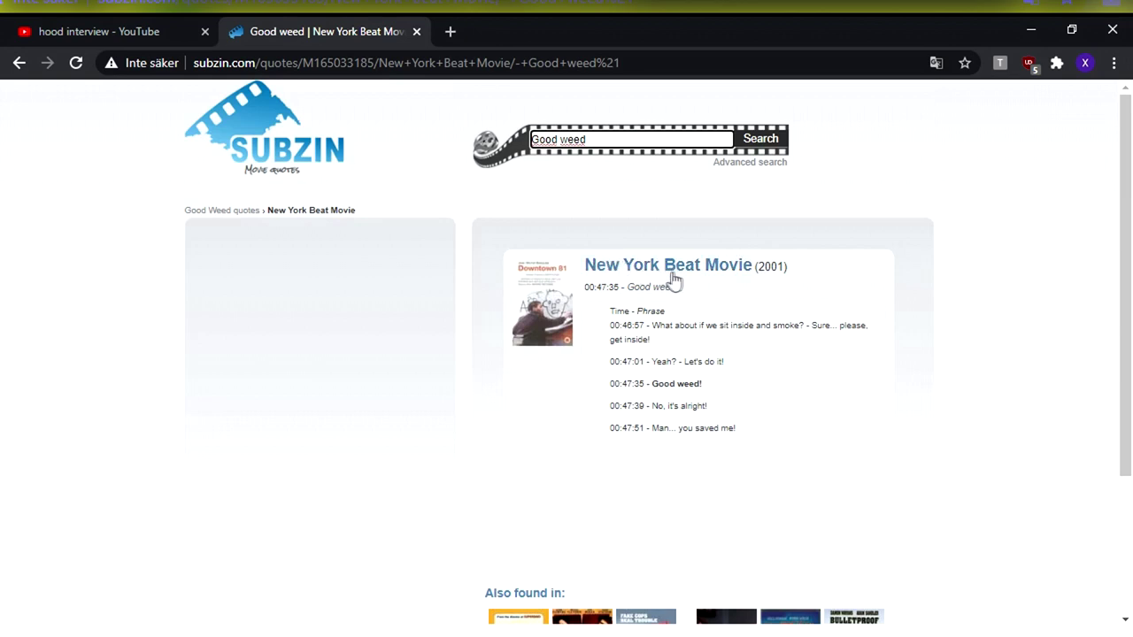
# Step: Switch back to FL Studio and open the sampler settings of the FAV SMOKEY 808 (C) channel
pyautogui.hotkey('alt', 'Tab')
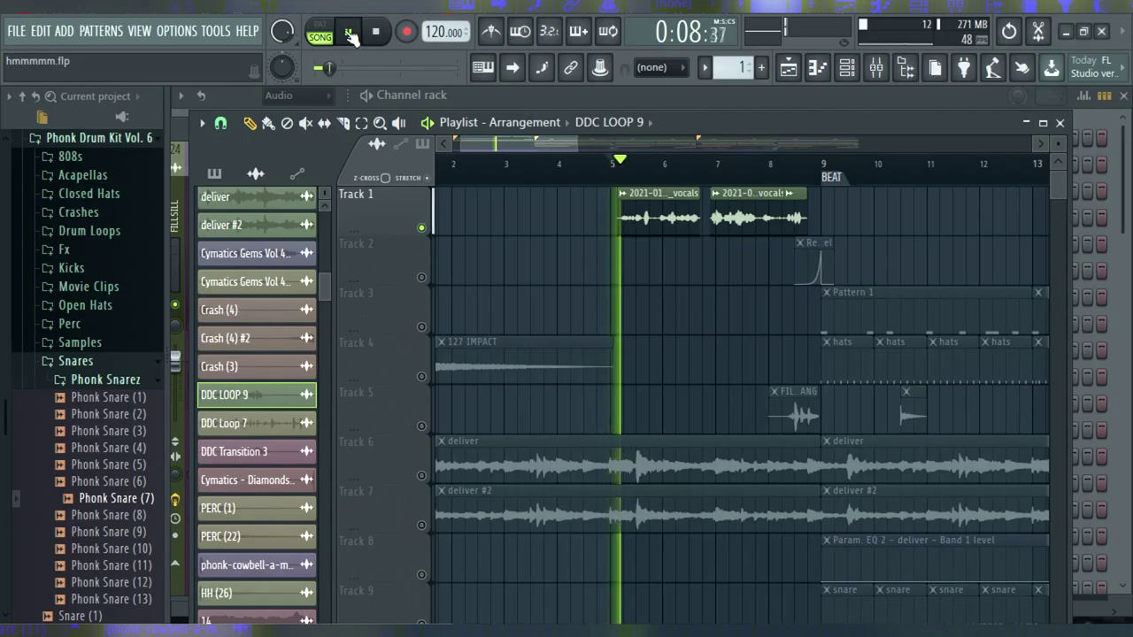
pyautogui.moveTo(563, 142)
pyautogui.mouseDown()
pyautogui.moveTo(599, 142)
pyautogui.moveTo(574, 141)
pyautogui.mouseUp()
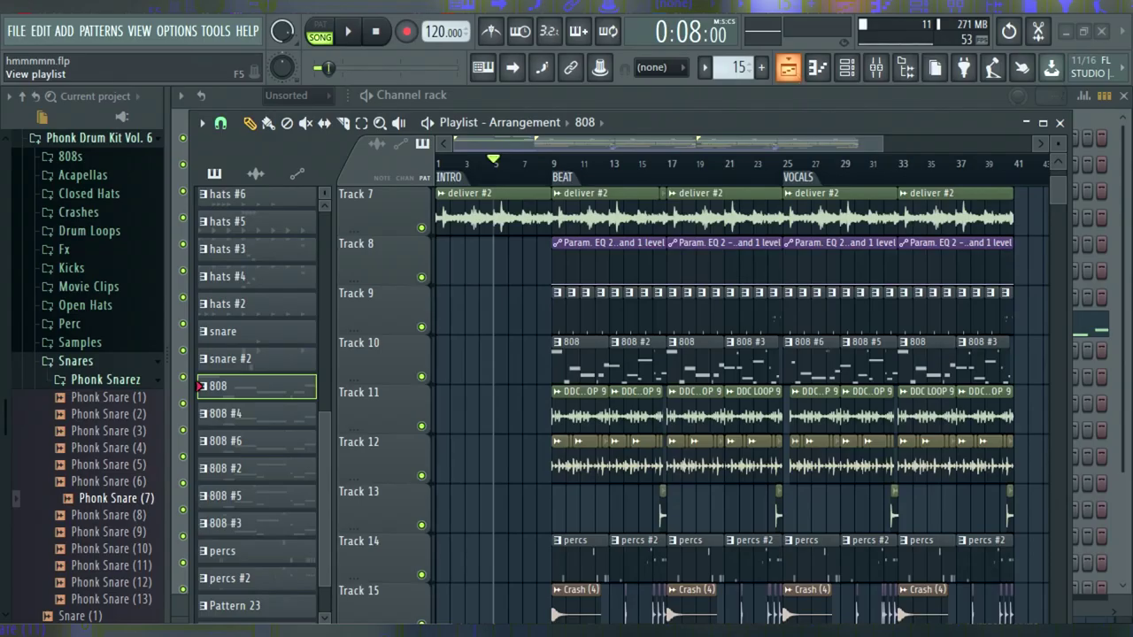
pyautogui.click(787, 67)
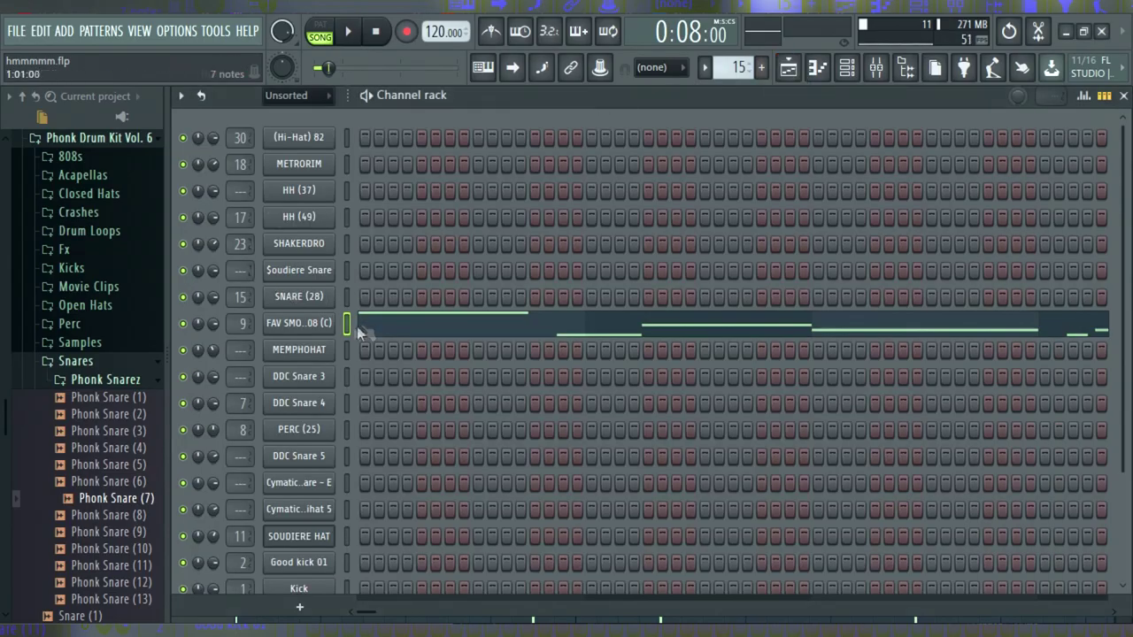
pyautogui.click(277, 325)
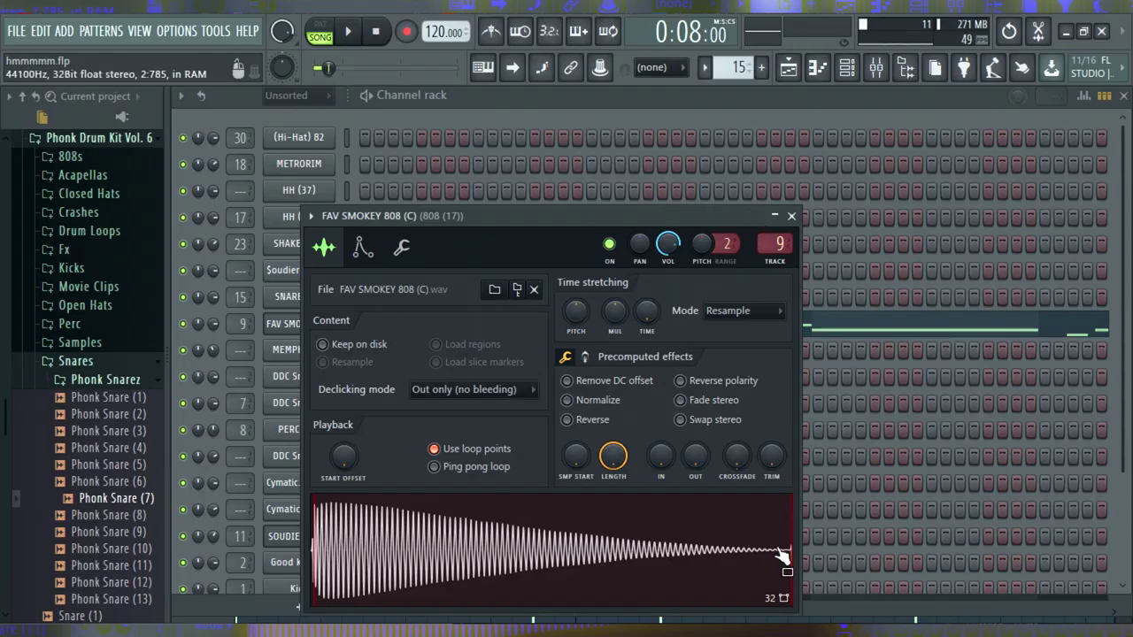
# Step: Open the first 808 pattern clip on Track 10 at bar 9 in the piano roll and play its notes
pyautogui.press('F5')
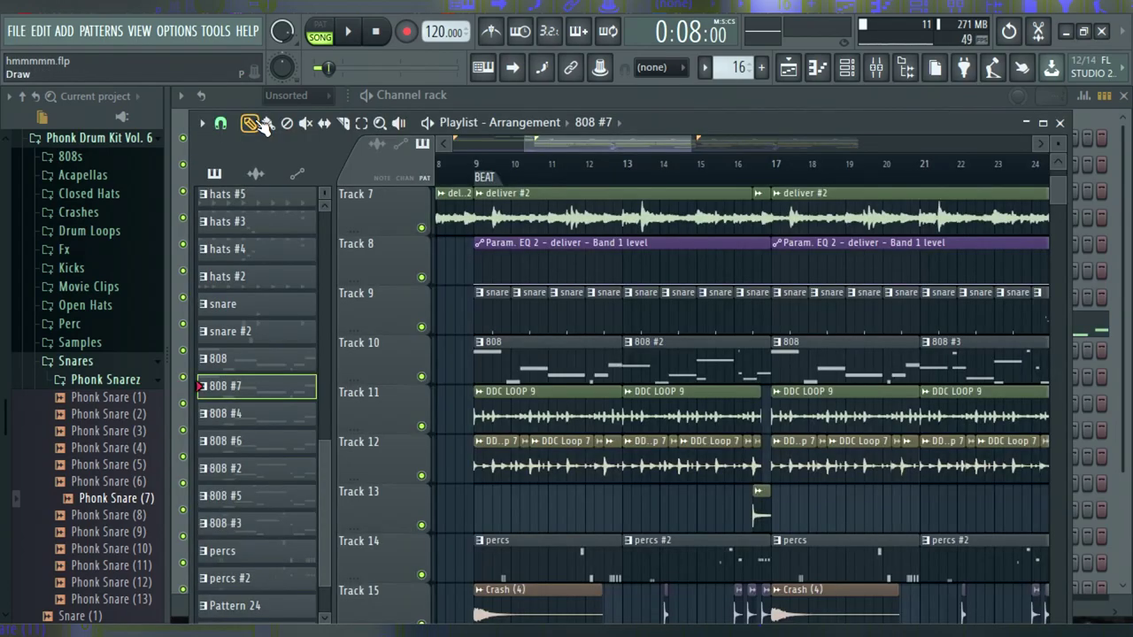
pyautogui.moveTo(692, 144); pyautogui.dragTo(632, 145)
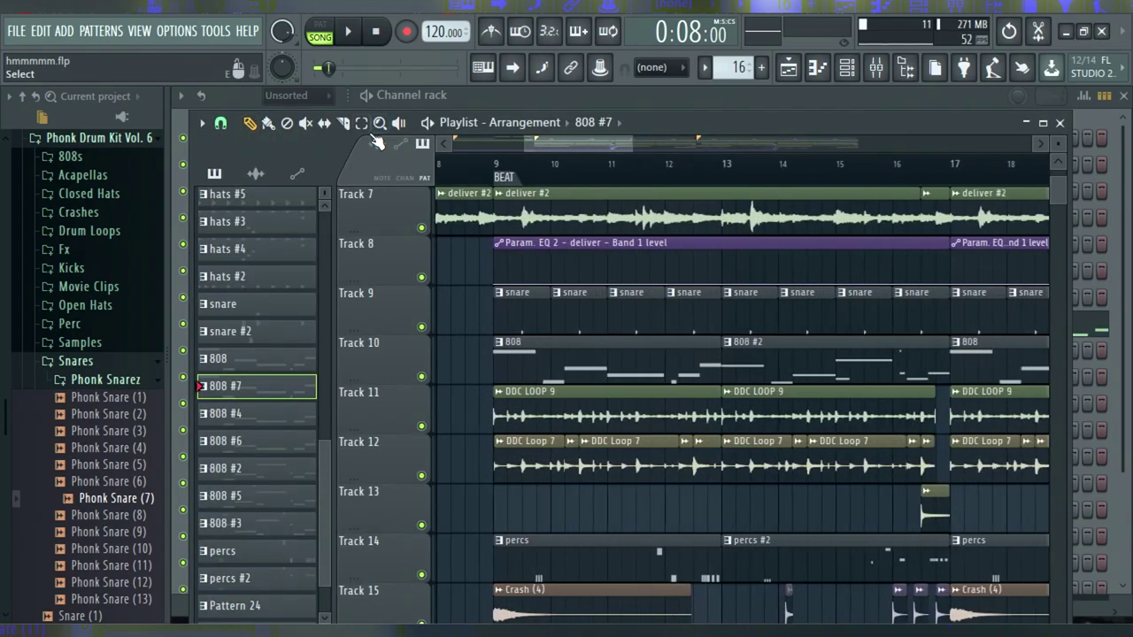
pyautogui.moveTo(565, 144); pyautogui.dragTo(564, 193)
pyautogui.click(577, 344)
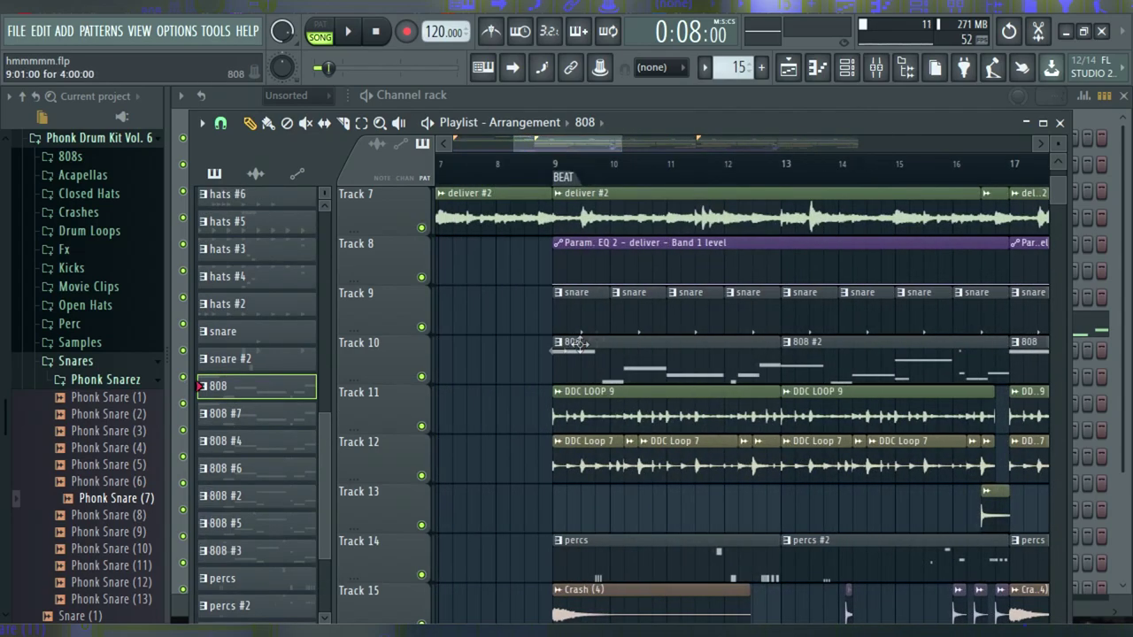
pyautogui.doubleClick(577, 343)
pyautogui.press('space')
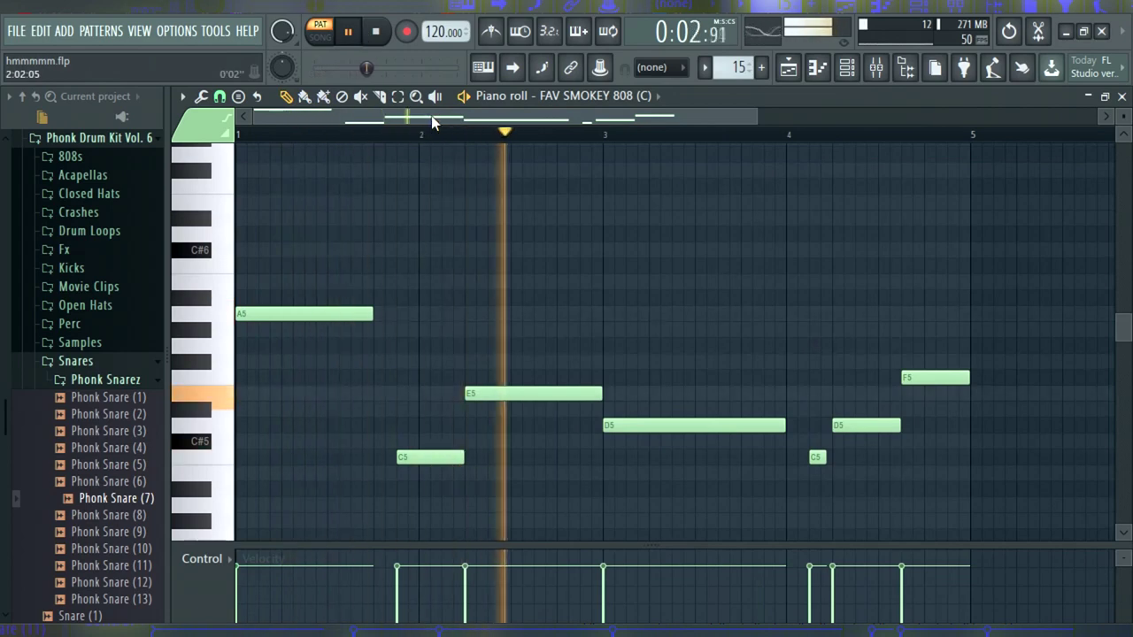
pyautogui.moveTo(431, 116); pyautogui.dragTo(624, 123)
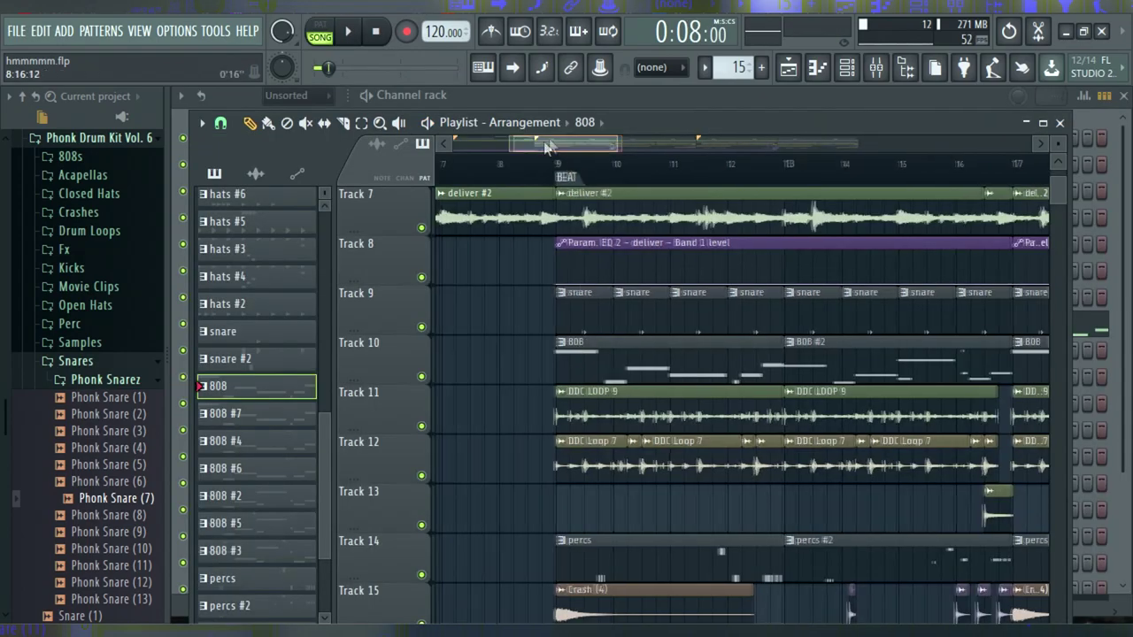
# Step: Make the 808 pattern clip on Track 10 unique
pyautogui.moveTo(546, 147); pyautogui.dragTo(515, 147)
pyautogui.moveTo(544, 345); pyautogui.dragTo(528, 354)
pyautogui.click(502, 343)
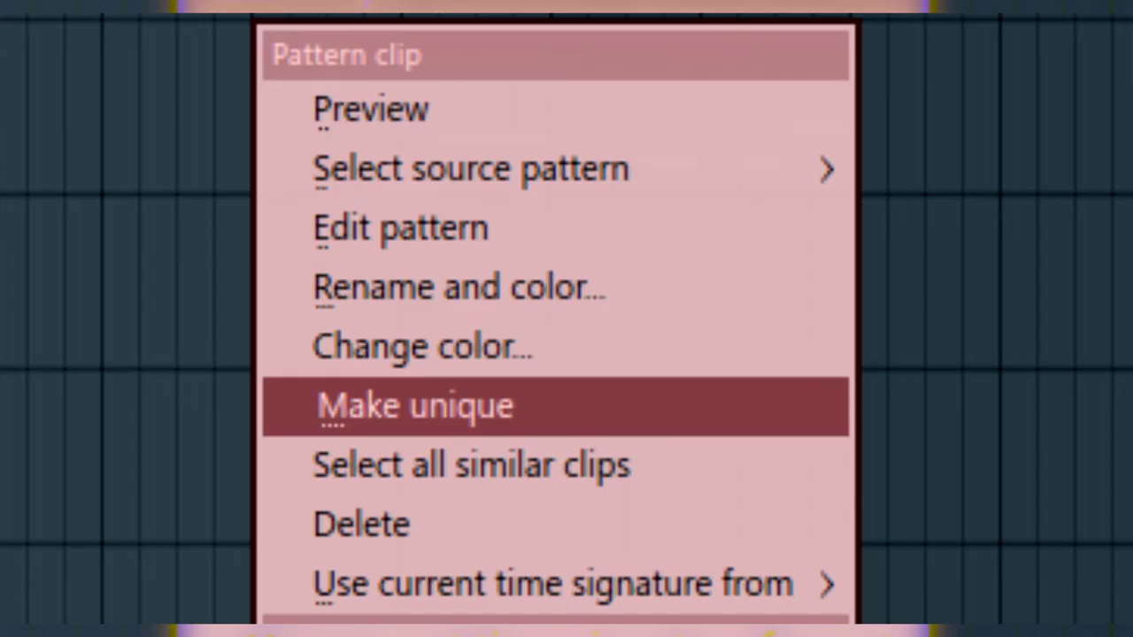
pyautogui.click(416, 406)
# Step: Open the FAV SMOKEY 808 (C) channel's notes in the piano roll and examine the pitch changes and slide notes
pyautogui.click(846, 71)
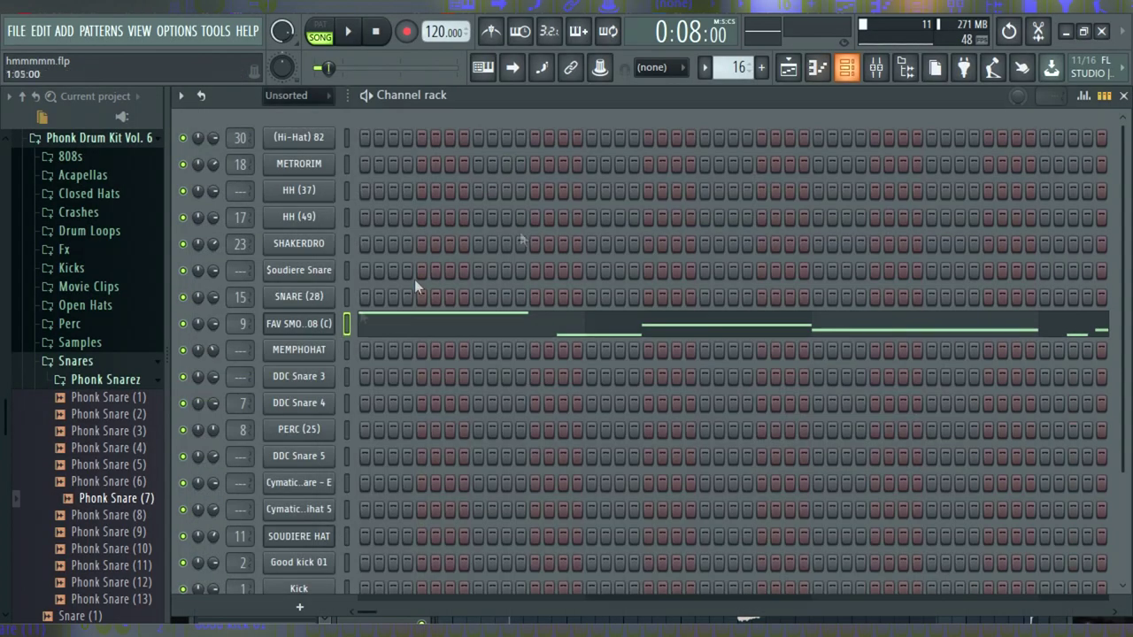
pyautogui.click(416, 323)
pyautogui.moveTo(528, 114); pyautogui.dragTo(761, 113)
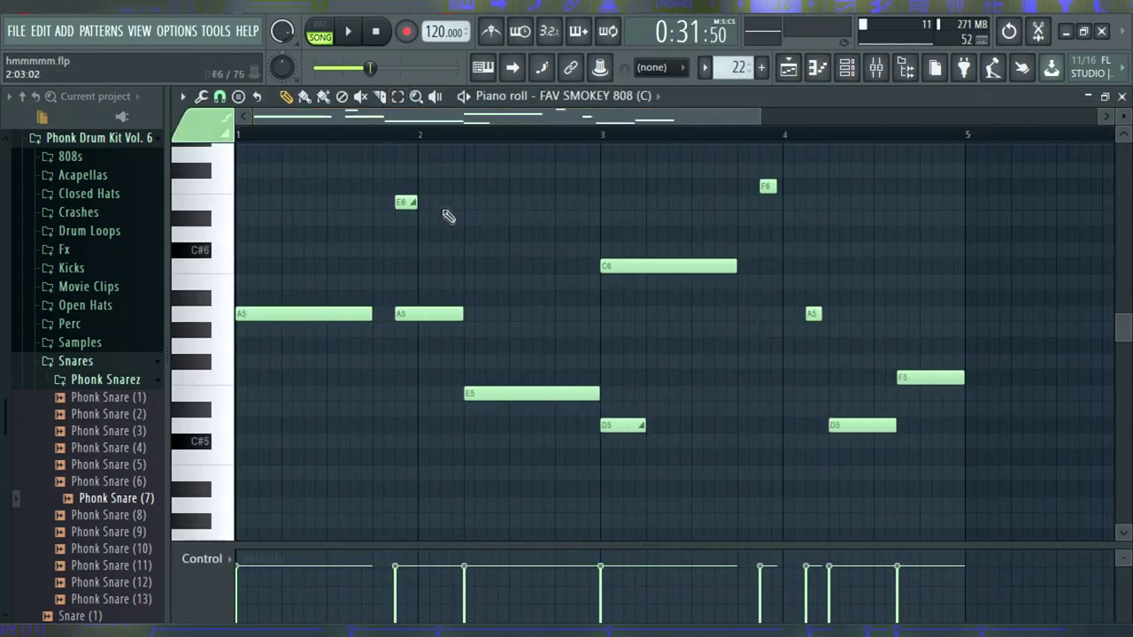
pyautogui.scroll(1, 446, 218)
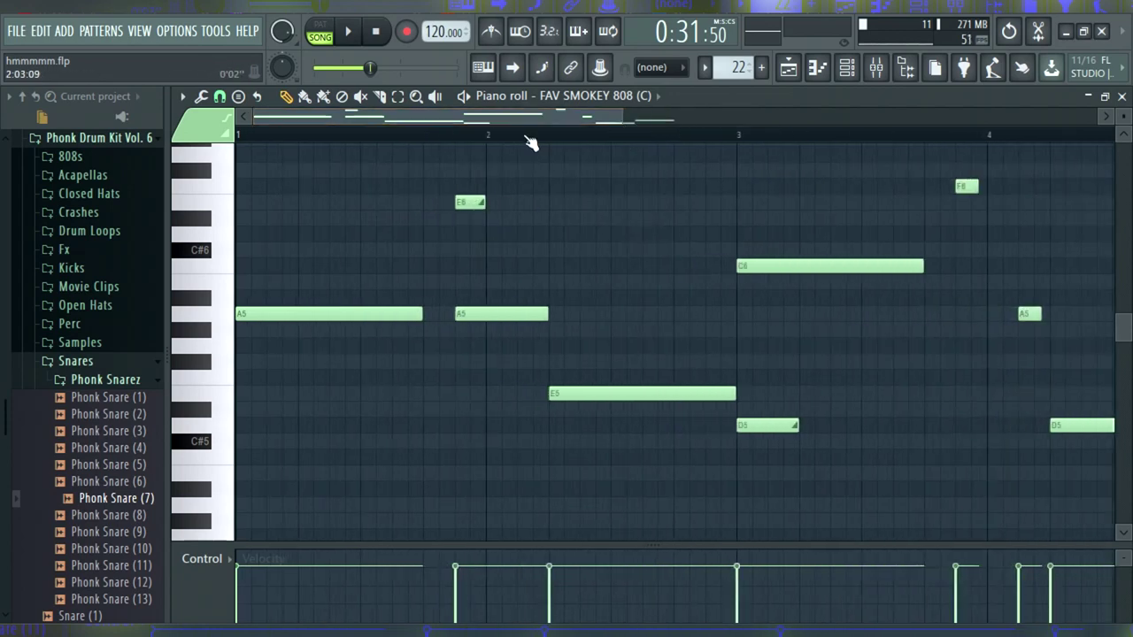
pyautogui.moveTo(520, 118); pyautogui.dragTo(630, 120)
pyautogui.scroll(3, 697, 240)
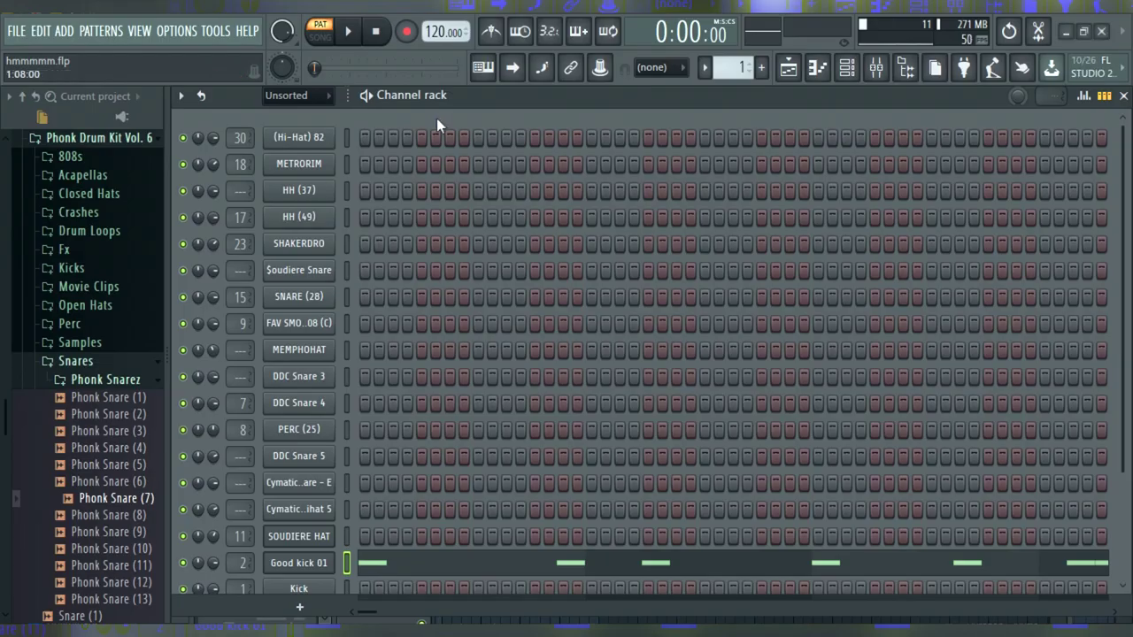
# Step: Open the Good kick 01 channel's sampler settings and inspect the kick's waveform
pyautogui.scroll(-2, 433, 365)
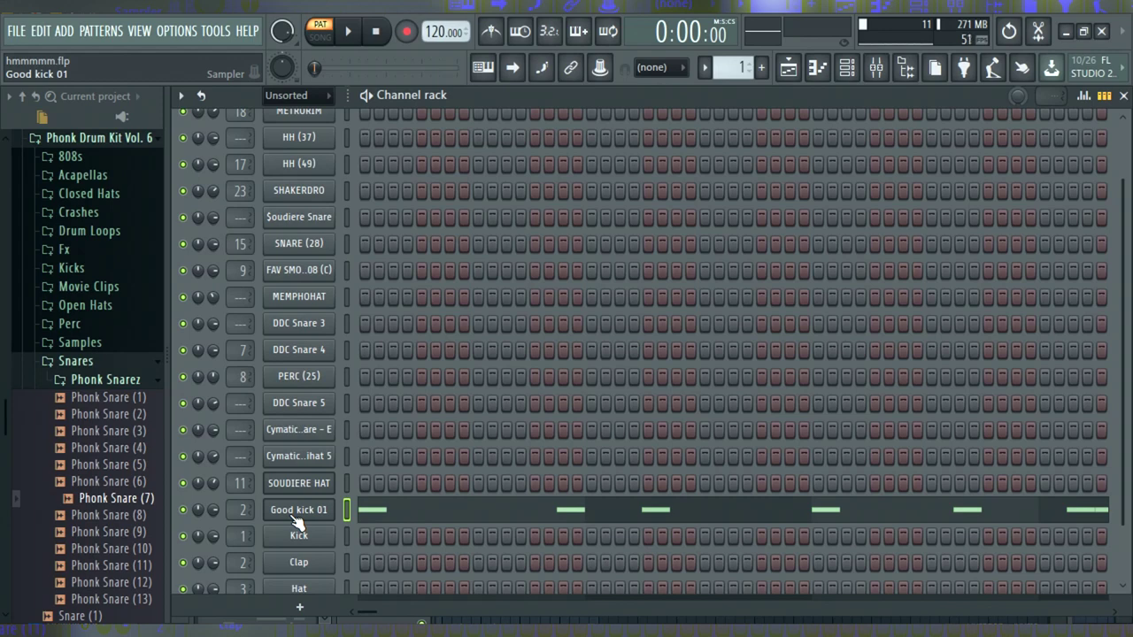
pyautogui.click(296, 518)
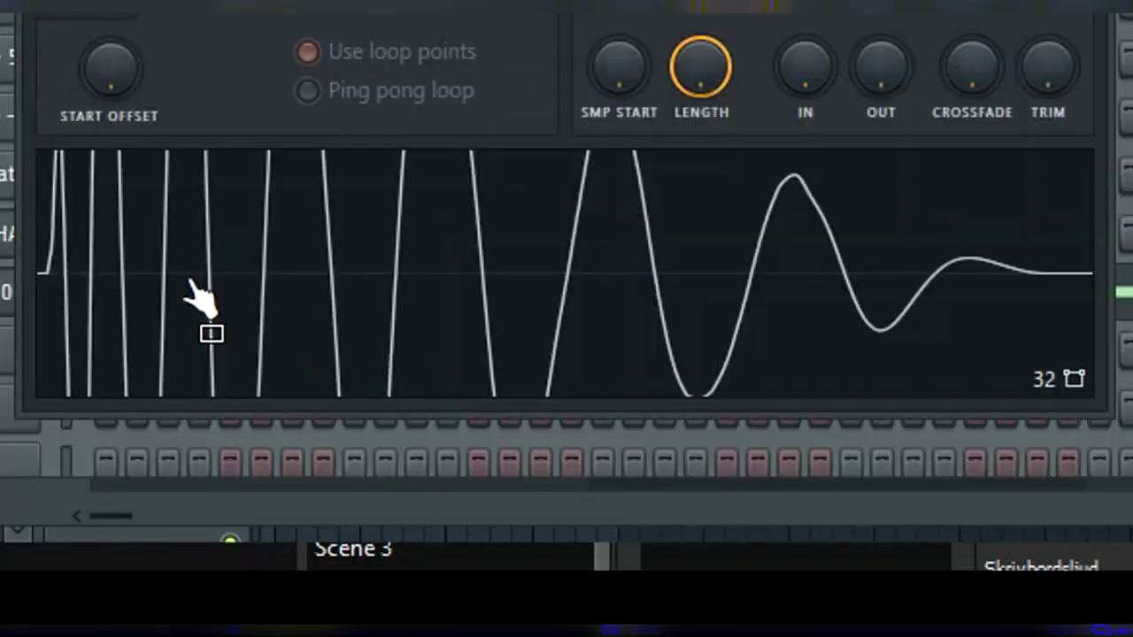
pyautogui.click(814, 168)
# Step: Raise the volume of mixer track Insert 2 and check the kick playback against the Master's Fruity soft clipper
pyautogui.click(876, 68)
pyautogui.moveTo(715, 135); pyautogui.dragTo(1081, 134)
pyautogui.moveTo(461, 125); pyautogui.dragTo(733, 128)
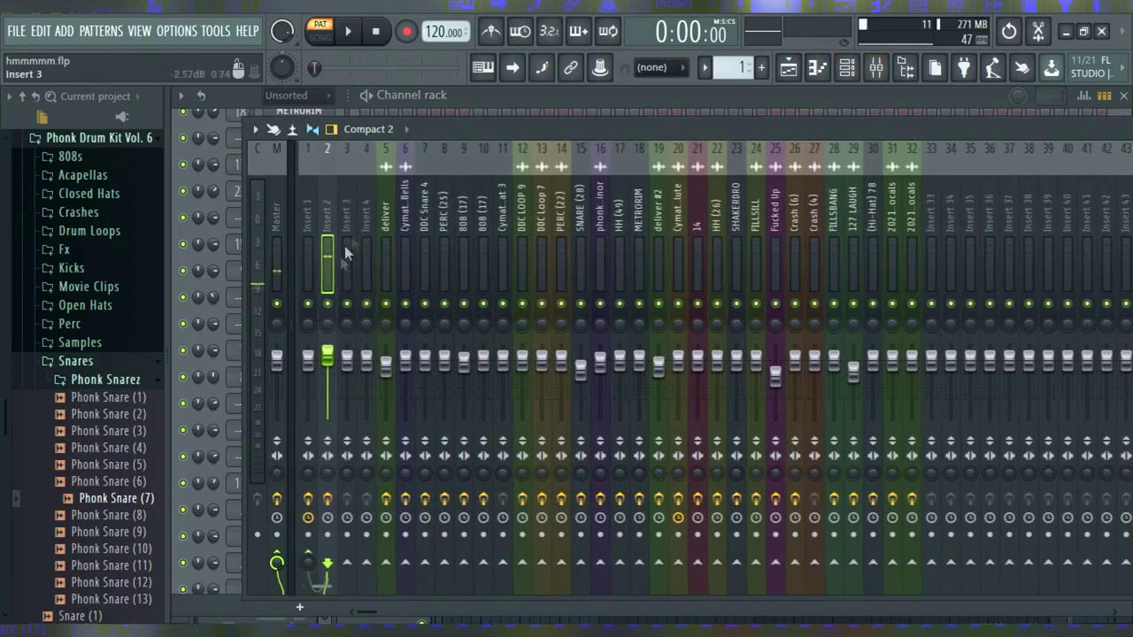
pyautogui.moveTo(441, 126); pyautogui.dragTo(488, 124)
pyautogui.moveTo(373, 357); pyautogui.dragTo(373, 346)
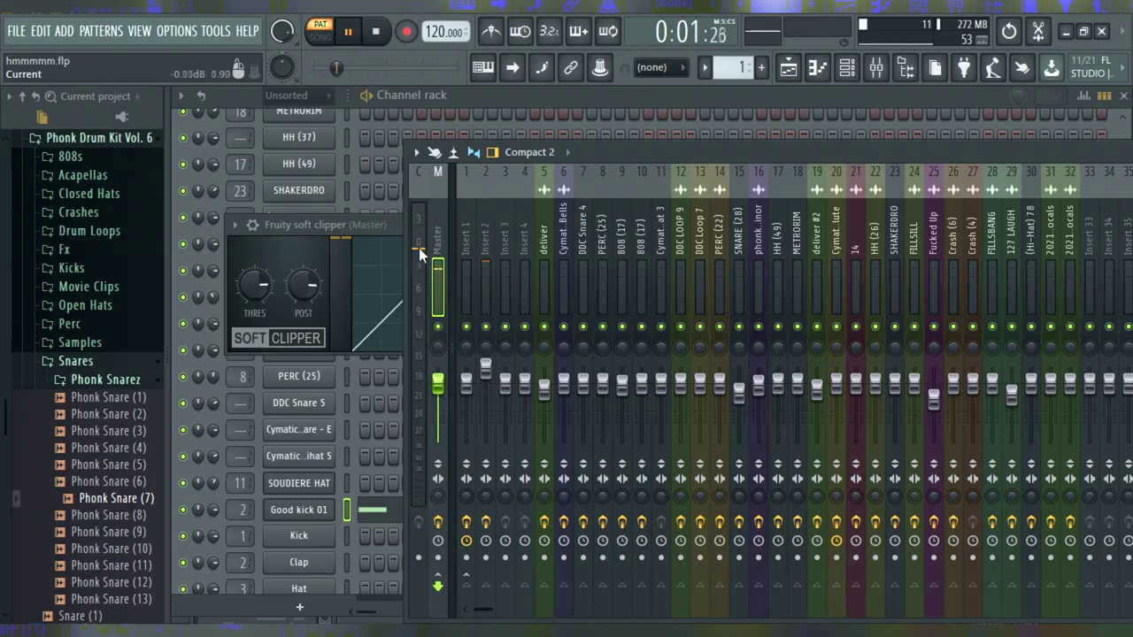
pyautogui.press('space')
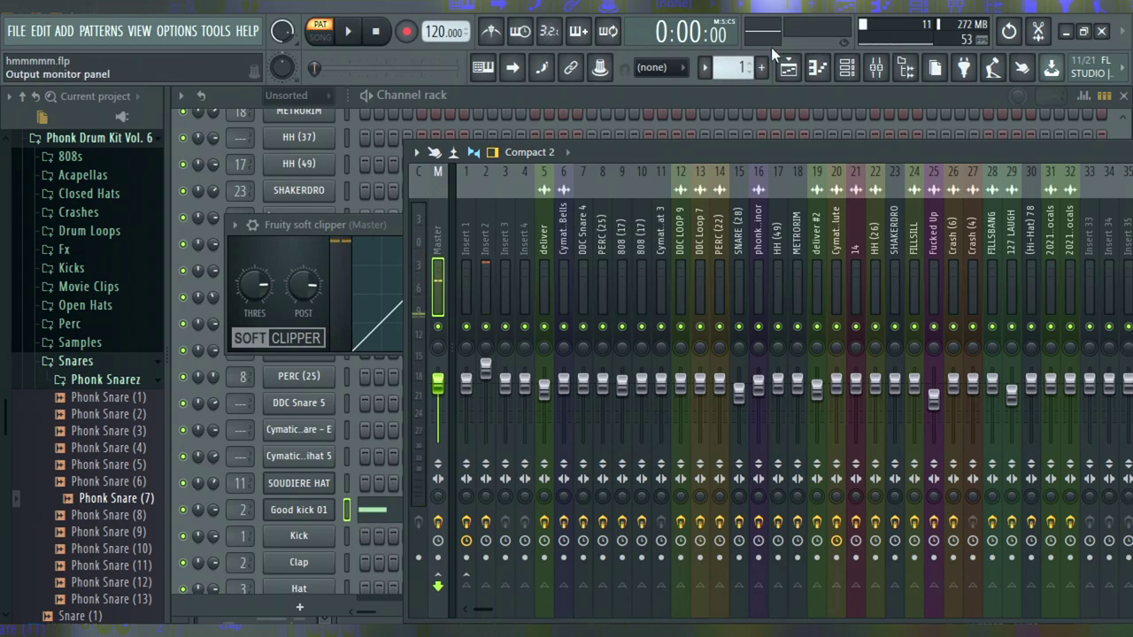
# Step: Sidechain mixer track Insert 2 to Insert 1
pyautogui.moveTo(739, 142); pyautogui.dragTo(526, 144)
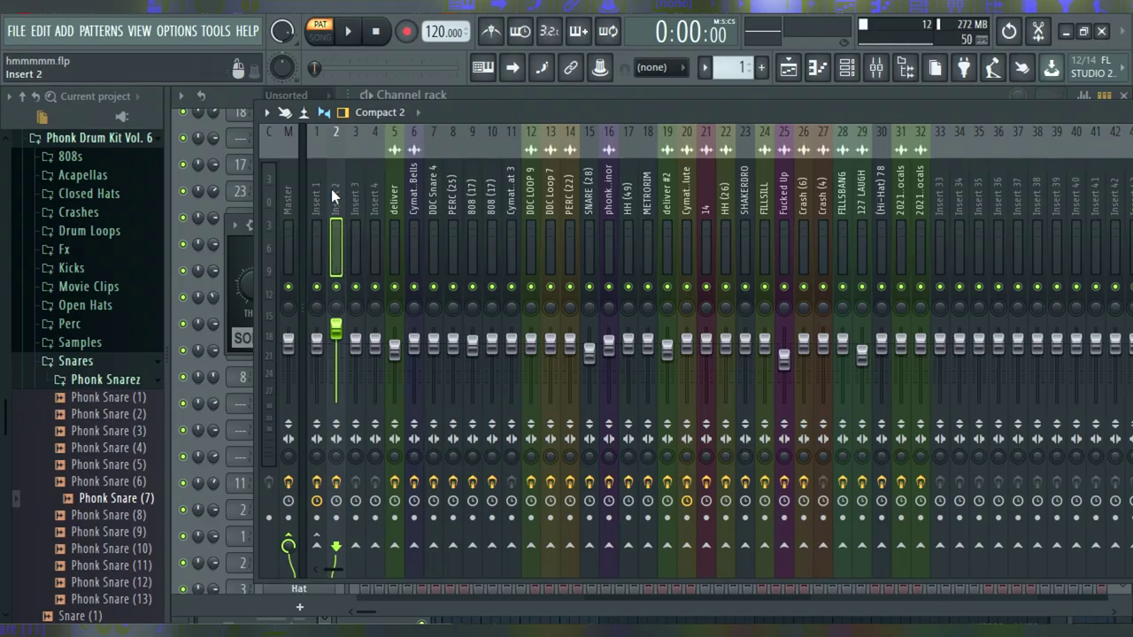
pyautogui.click(312, 195)
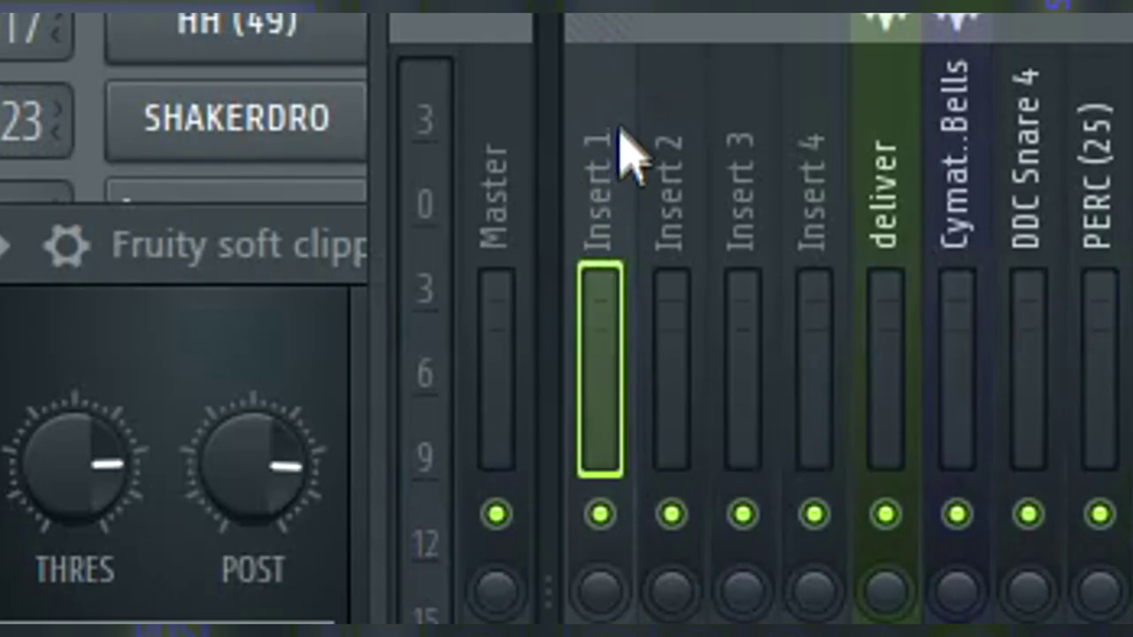
pyautogui.click(671, 177)
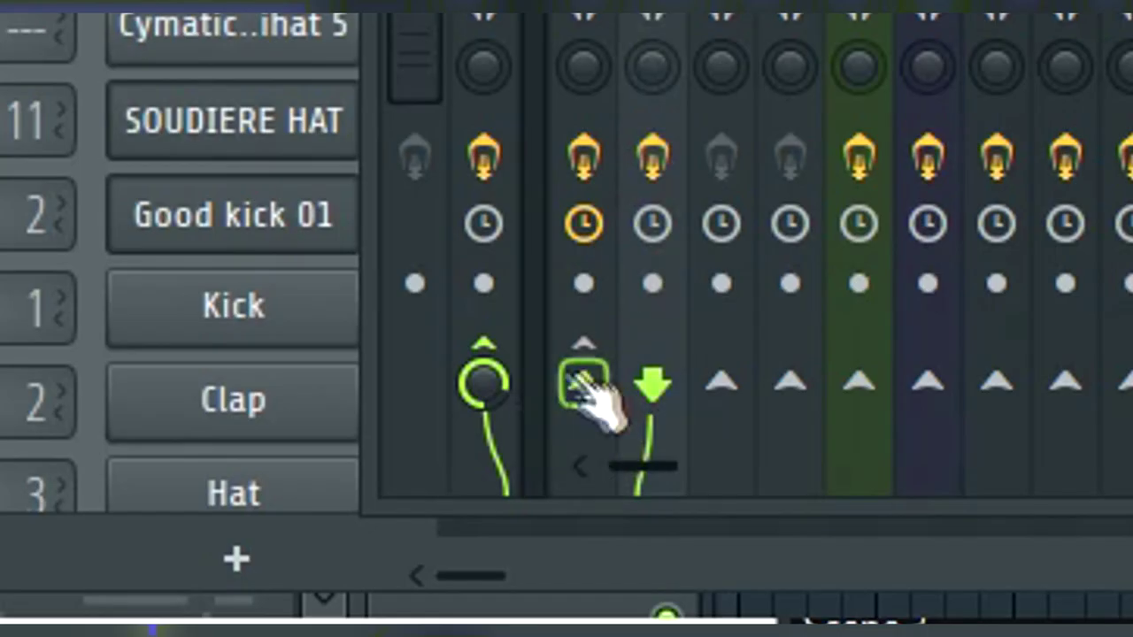
pyautogui.rightClick(603, 396)
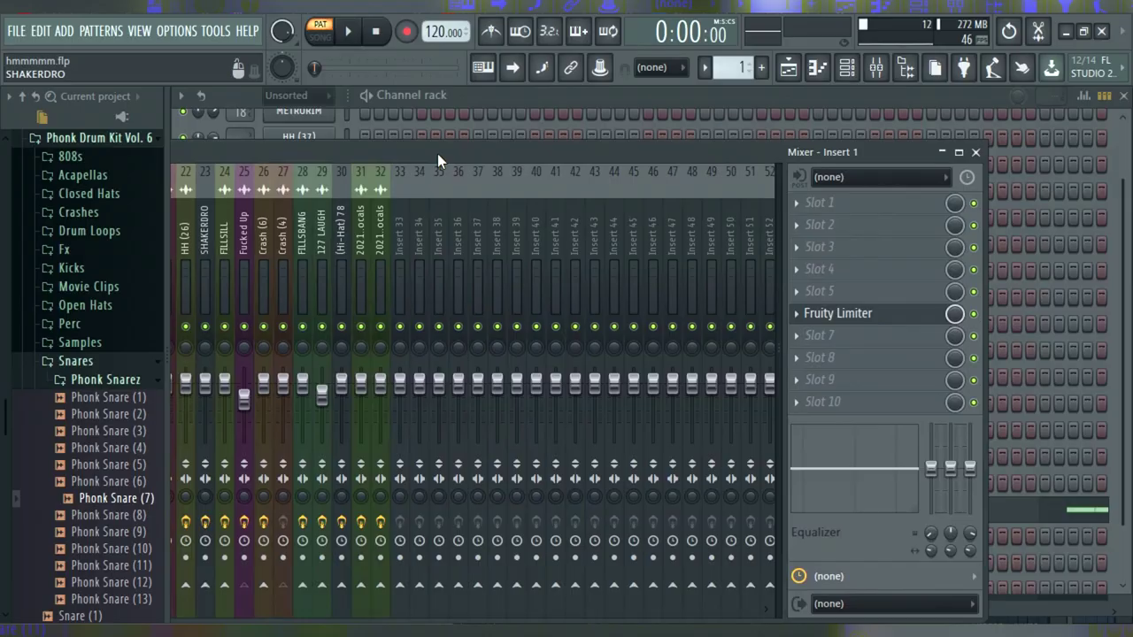
# Step: Open the Fruity Limiter on Insert 1 and set its compressor's sidechain source to Insert 2
pyautogui.moveTo(438, 155); pyautogui.dragTo(496, 143)
pyautogui.click(876, 303)
pyautogui.moveTo(502, 210); pyautogui.dragTo(554, 174)
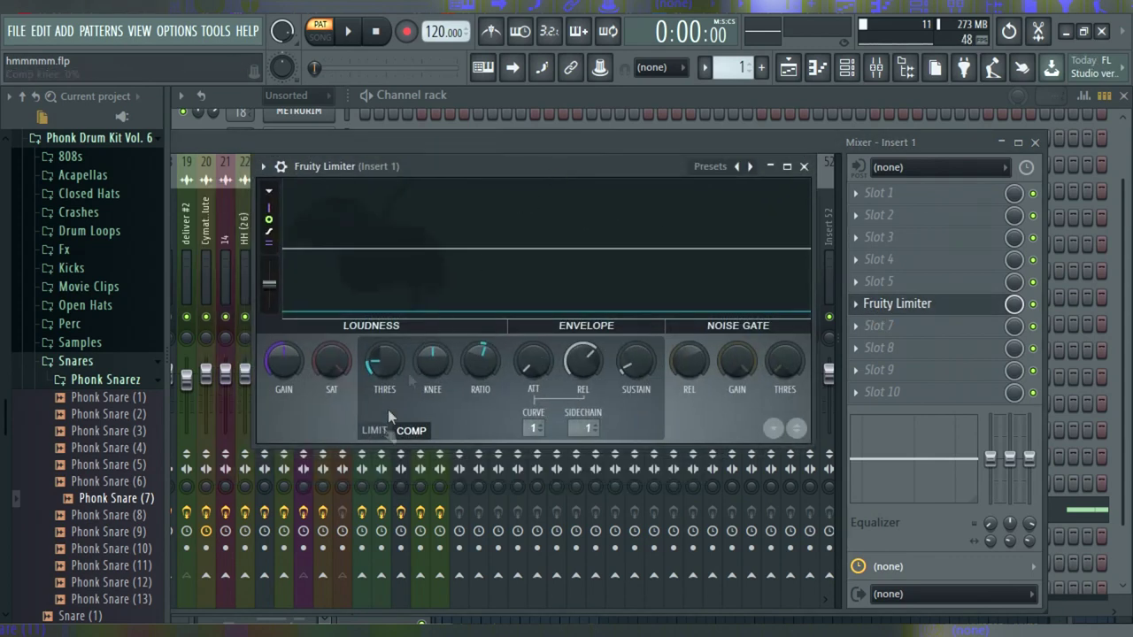
pyautogui.click(571, 430)
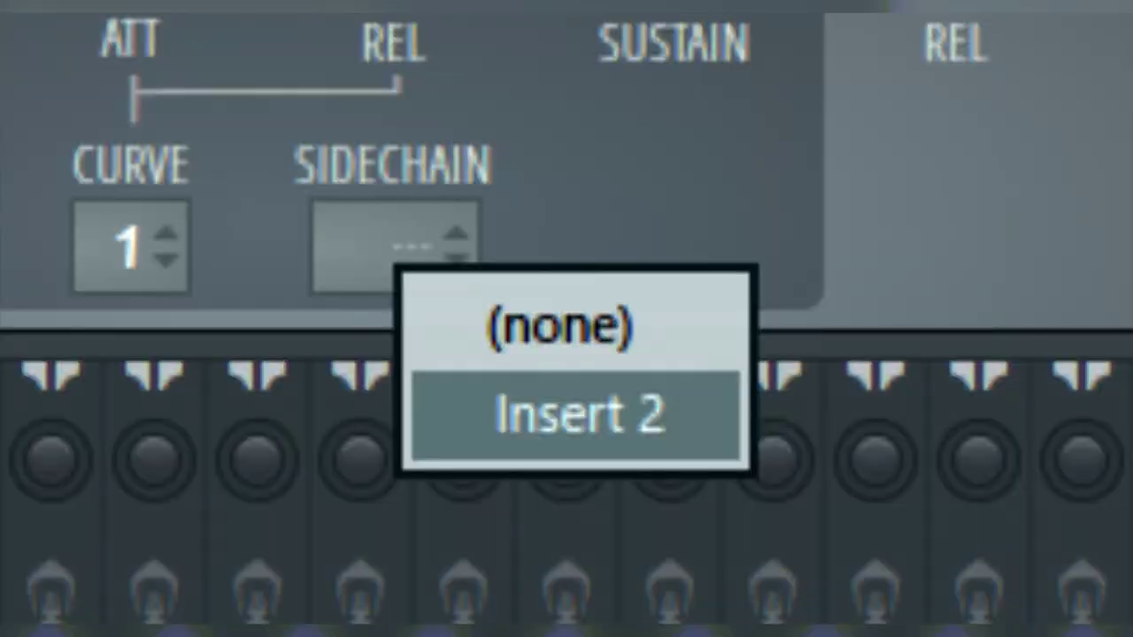
pyautogui.click(580, 414)
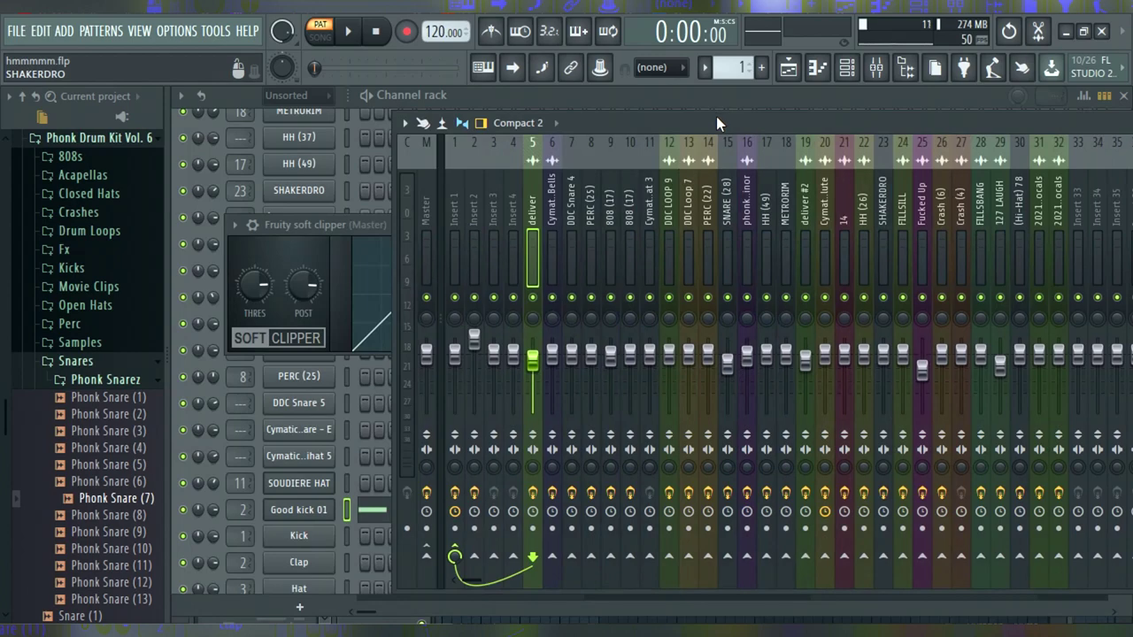
# Step: Route the deliver mixer track to Insert 1 only
pyautogui.click(455, 556)
pyautogui.rightClick(455, 556)
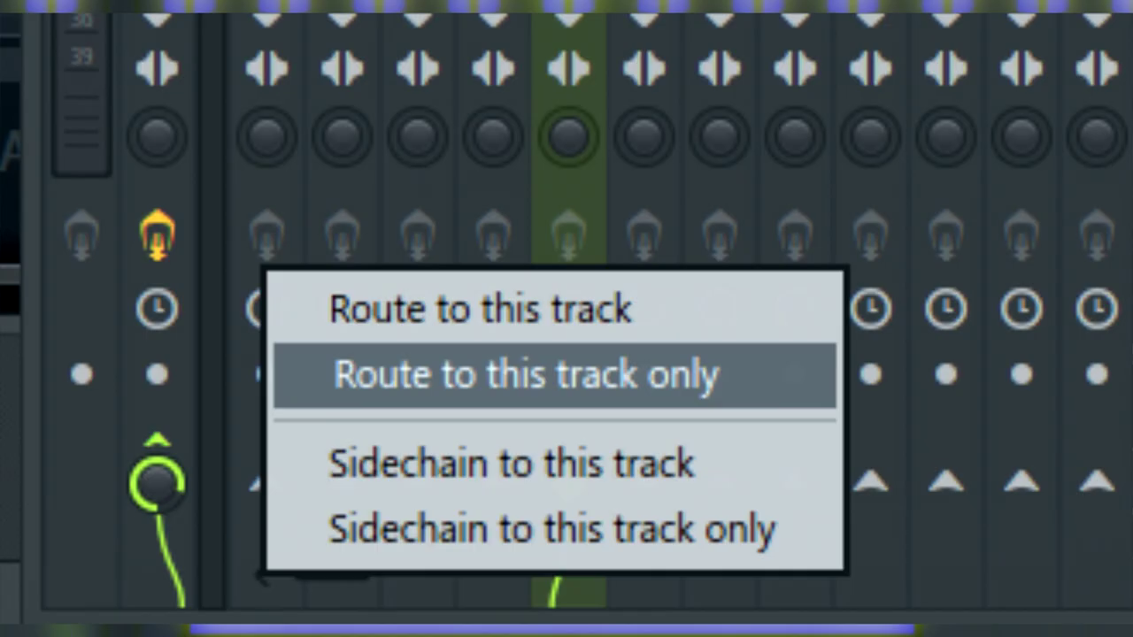
pyautogui.click(527, 375)
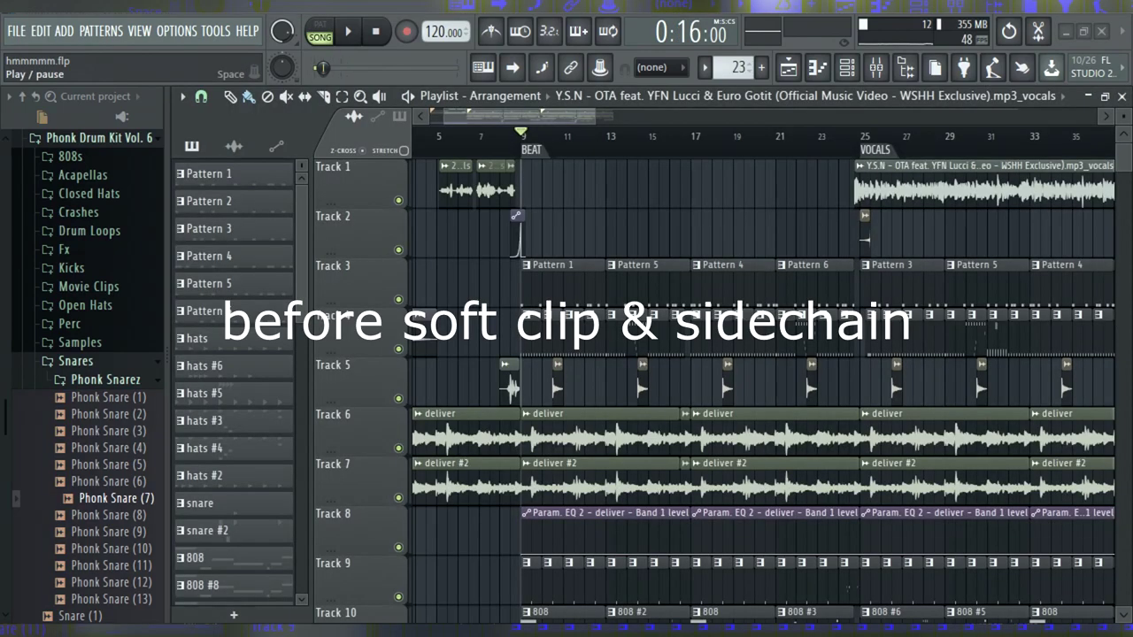
# Step: Play the arrangement from the BEAT marker at bar 9
pyautogui.click(348, 39)
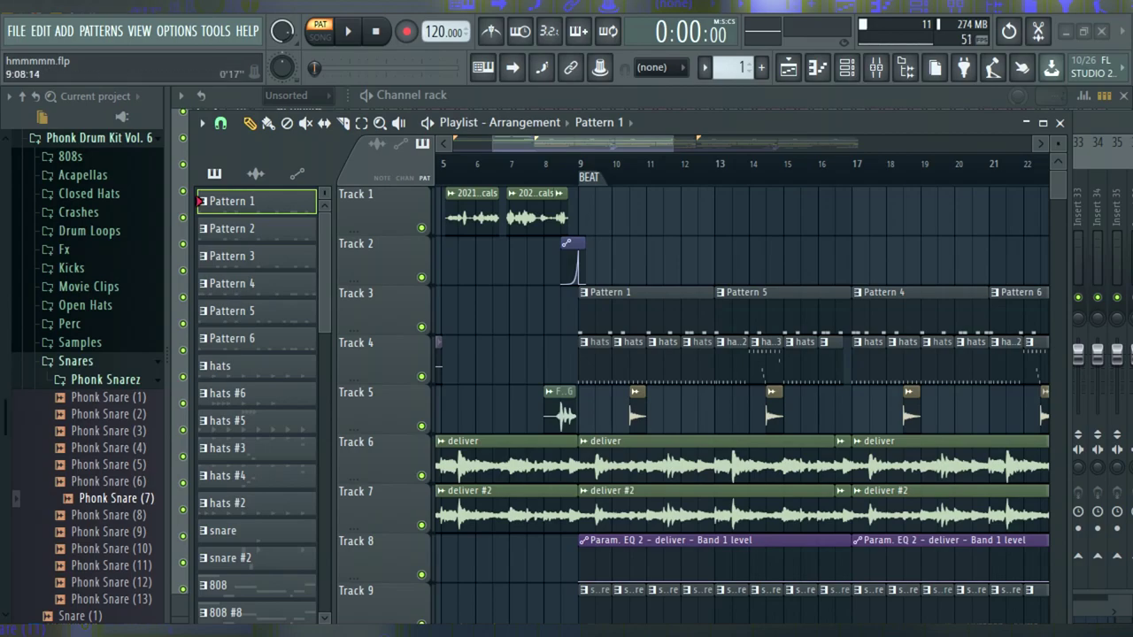
# Step: Look over the arrangement's clips between the BEAT marker and the VOCALS marker
pyautogui.hscroll(-2, 523, 161)
pyautogui.hscroll(5, 478, 239)
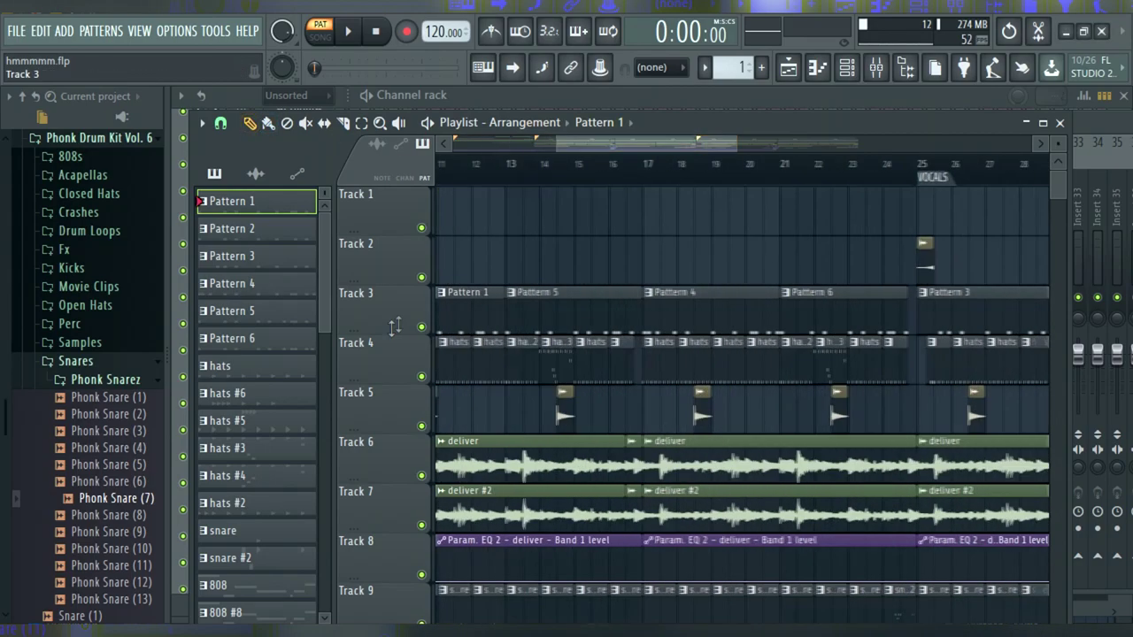
pyautogui.hscroll(-3, 557, 160)
pyautogui.hscroll(2, 610, 175)
pyautogui.hscroll(5, 567, 156)
pyautogui.hscroll(-5, 584, 163)
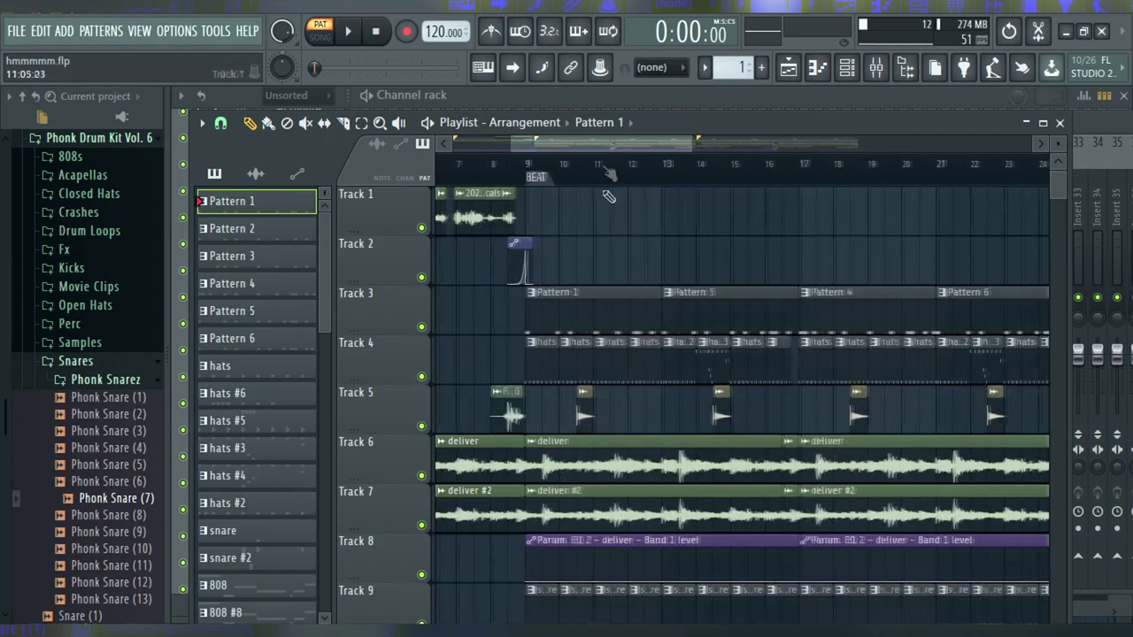
pyautogui.hscroll(4, 620, 149)
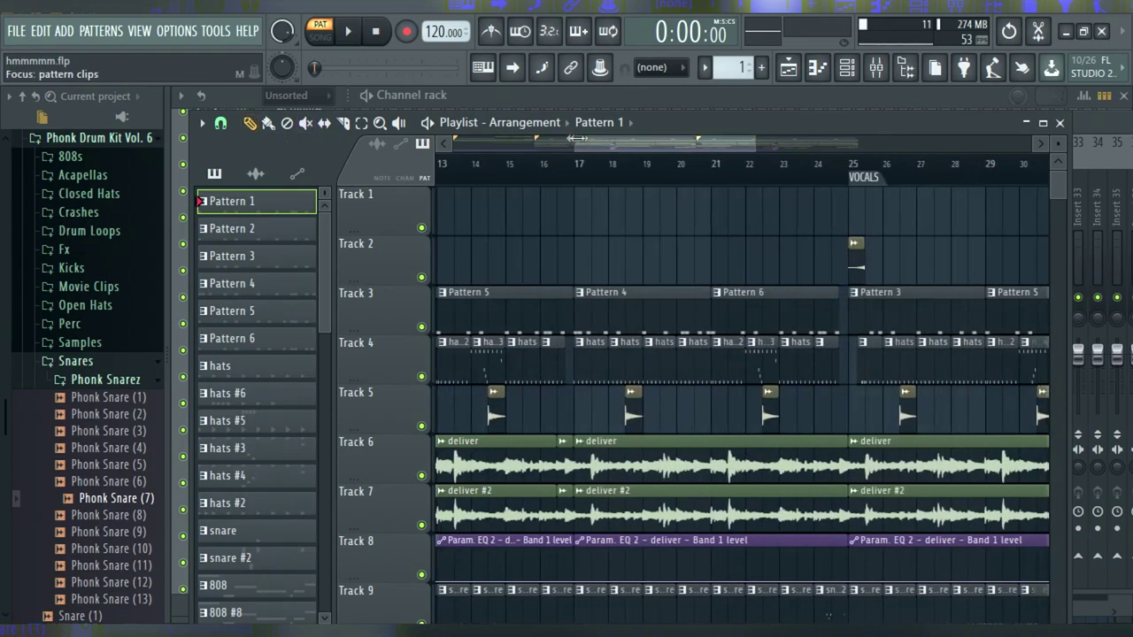
pyautogui.hscroll(2, 576, 139)
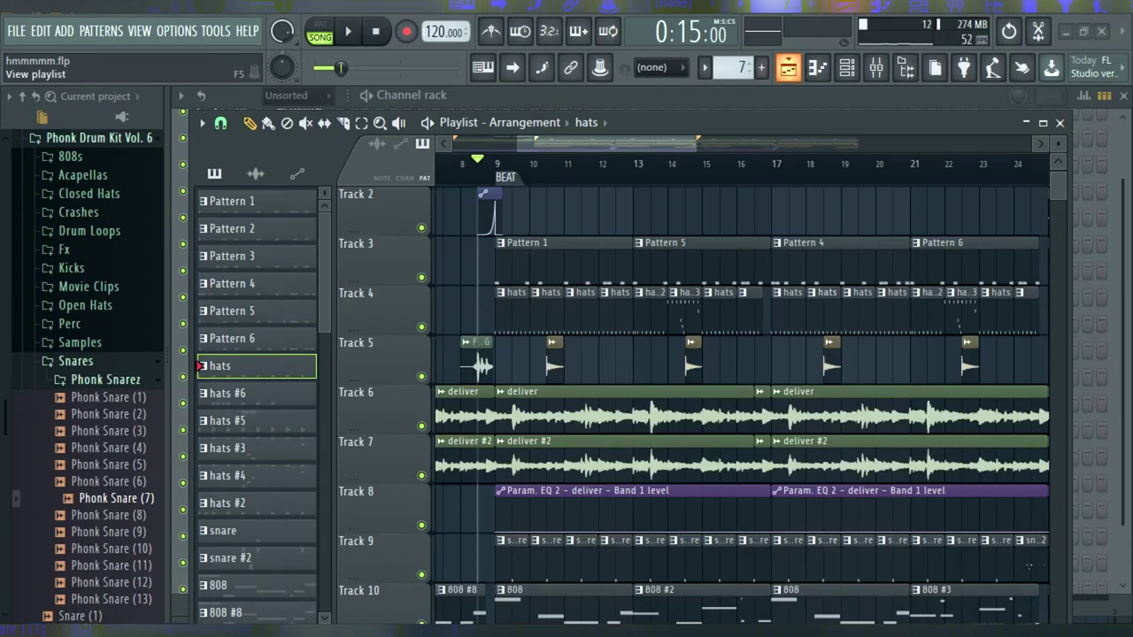
# Step: Show the hats pattern's channels and play the pattern on its own briefly
pyautogui.click(791, 67)
pyautogui.scroll(2, 409, 308)
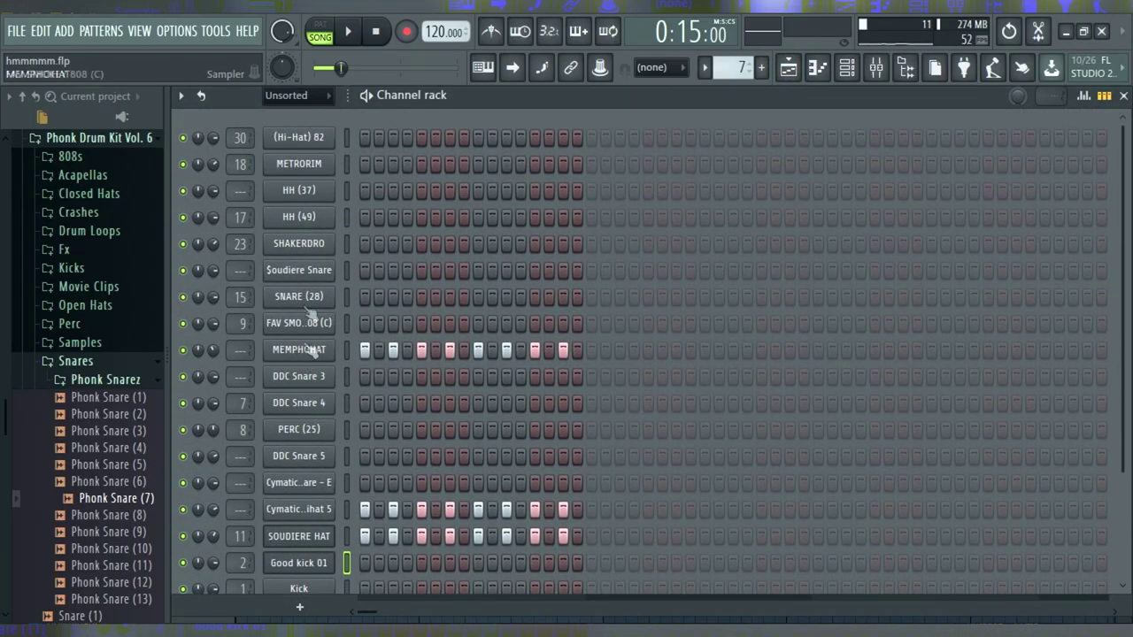
pyautogui.click(320, 36)
pyautogui.click(350, 33)
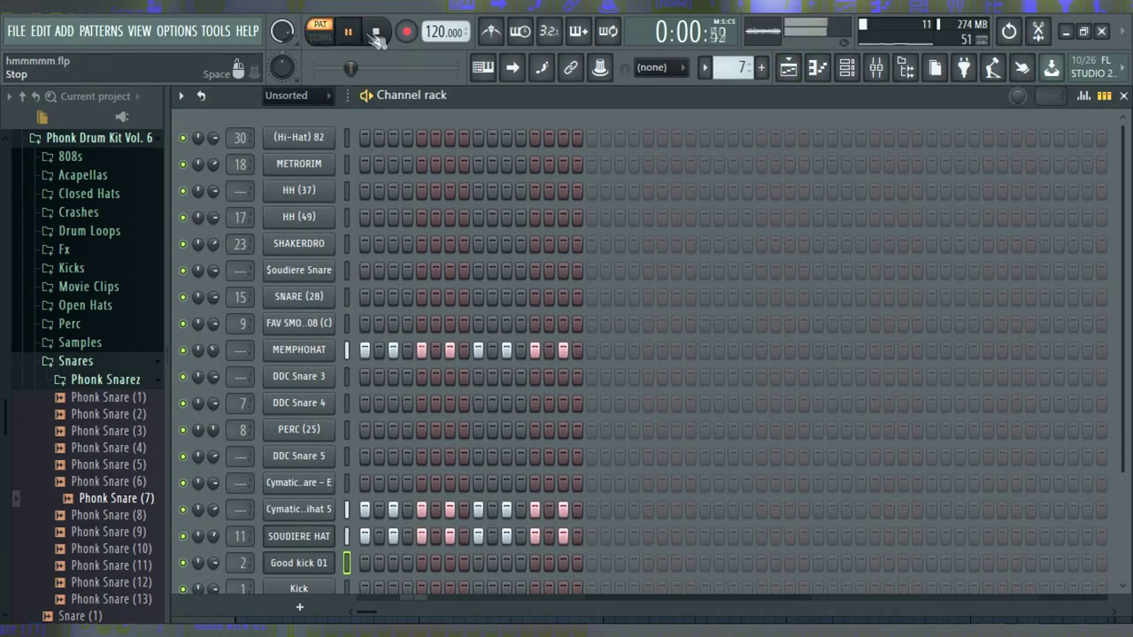
pyautogui.click(382, 34)
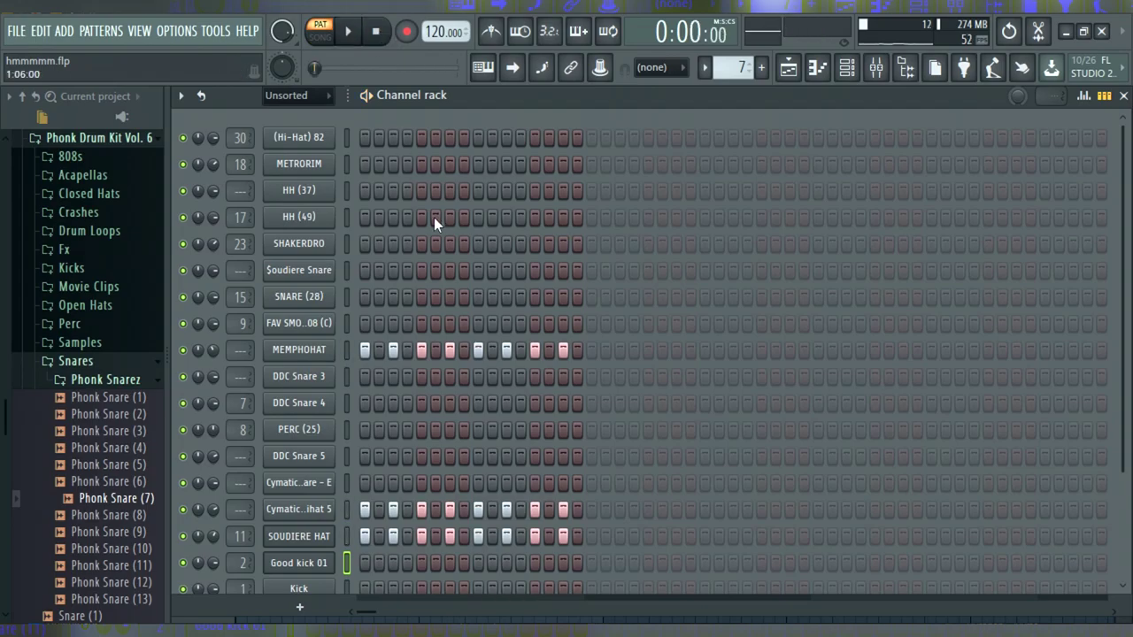
# Step: Select the MEMPHOHAT channel of the hats pattern and open its piano roll
pyautogui.scroll(-2, 434, 217)
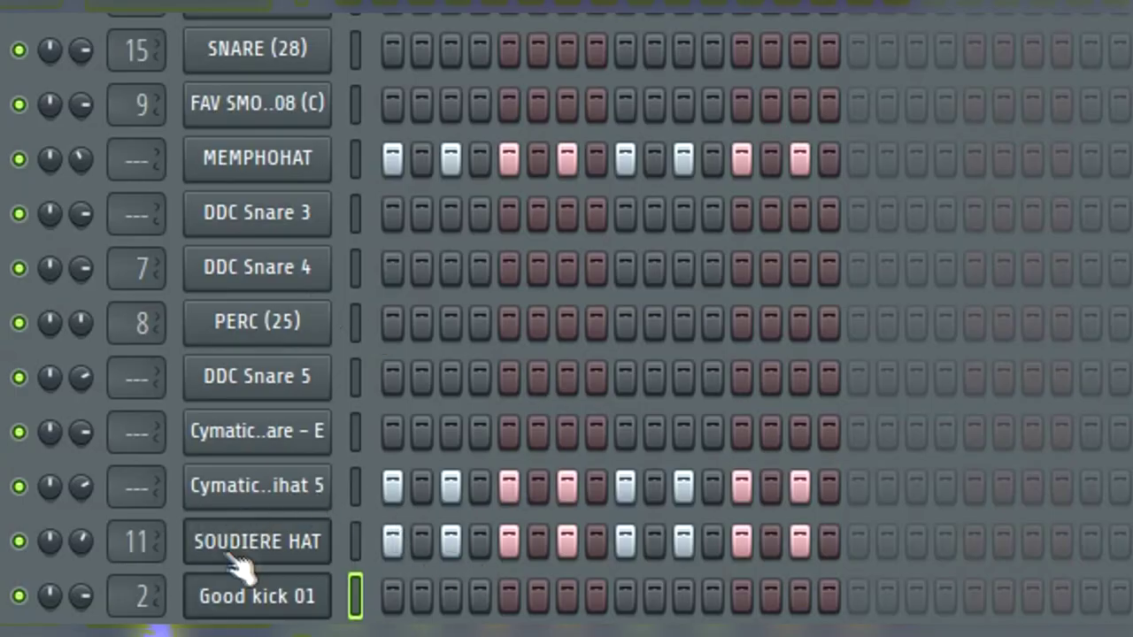
pyautogui.click(257, 157)
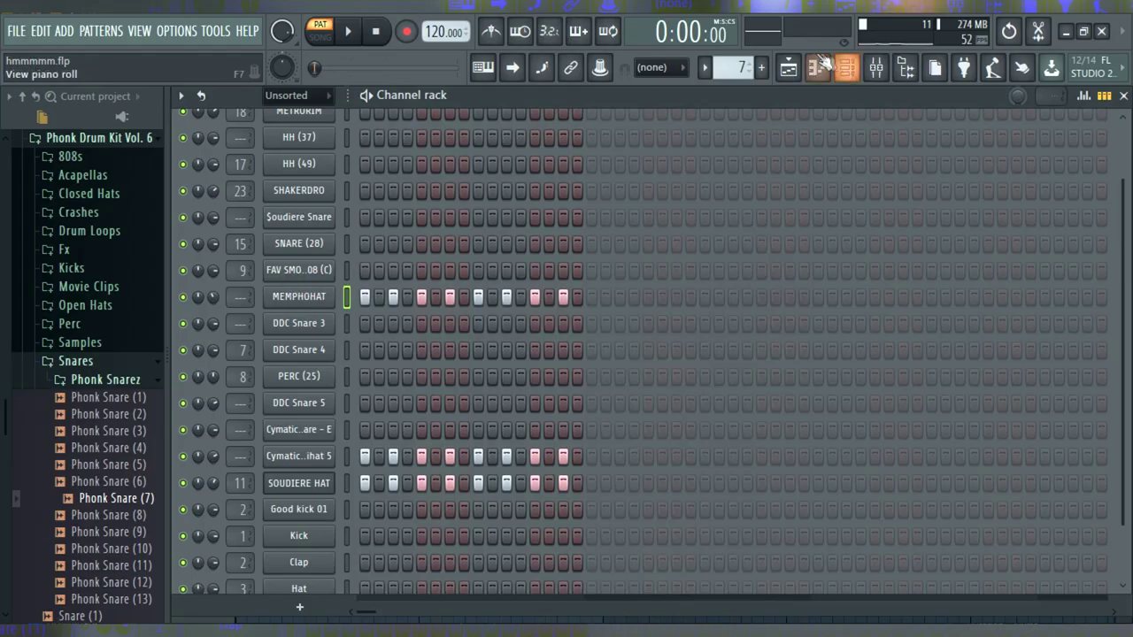
pyautogui.click(822, 63)
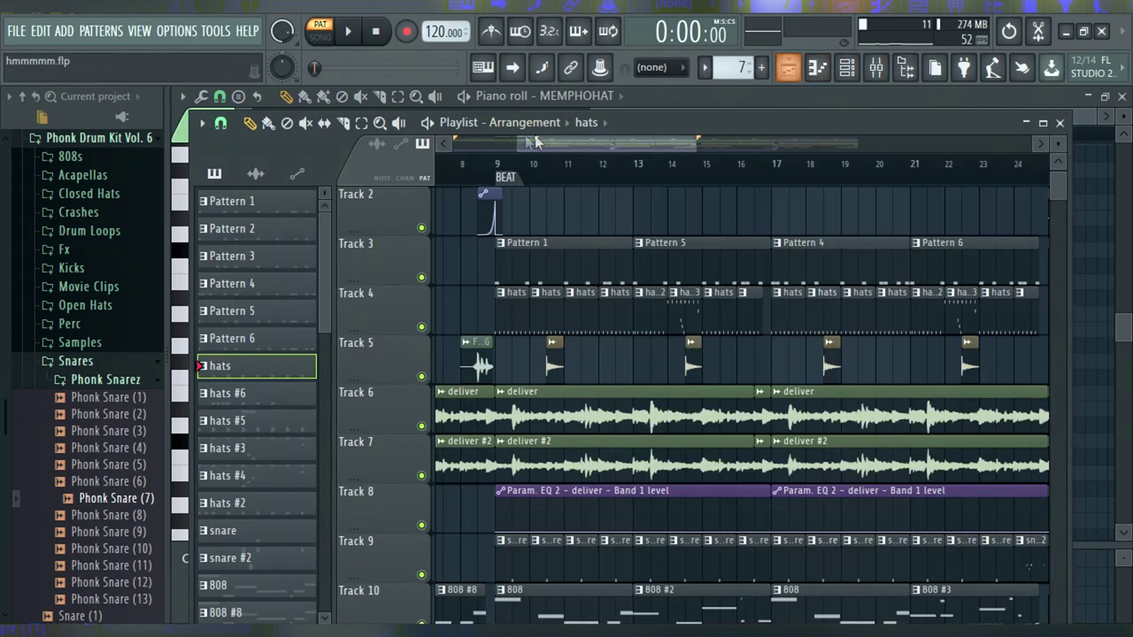
# Step: Select the hats #3 pattern from the arrangement and play it with its channels in view
pyautogui.click(619, 312)
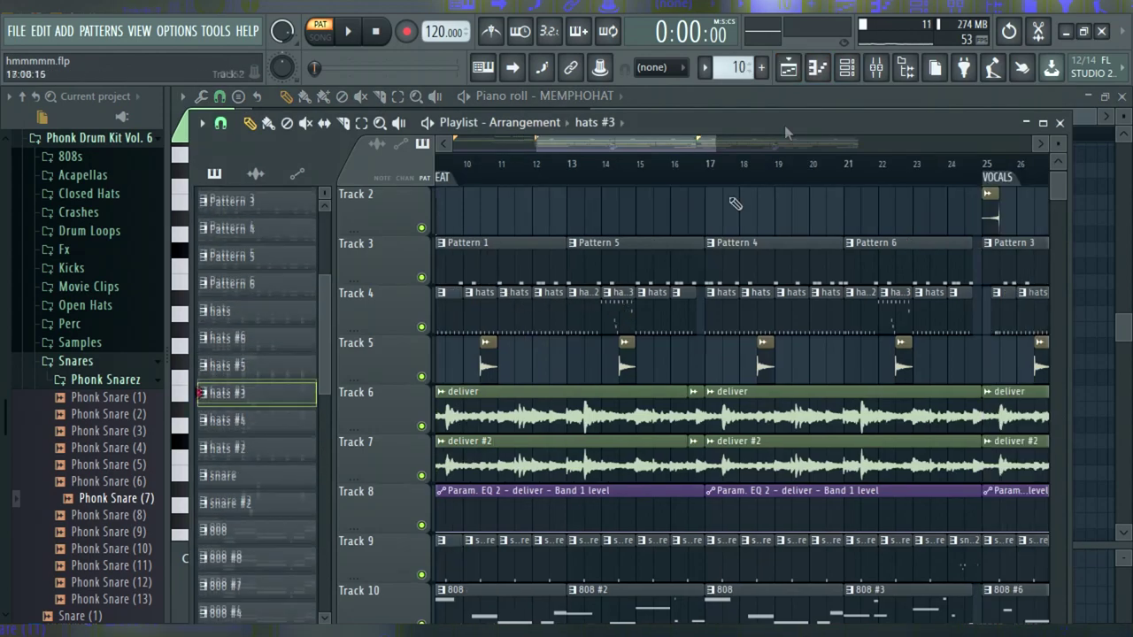
pyautogui.hscroll(1, 675, 257)
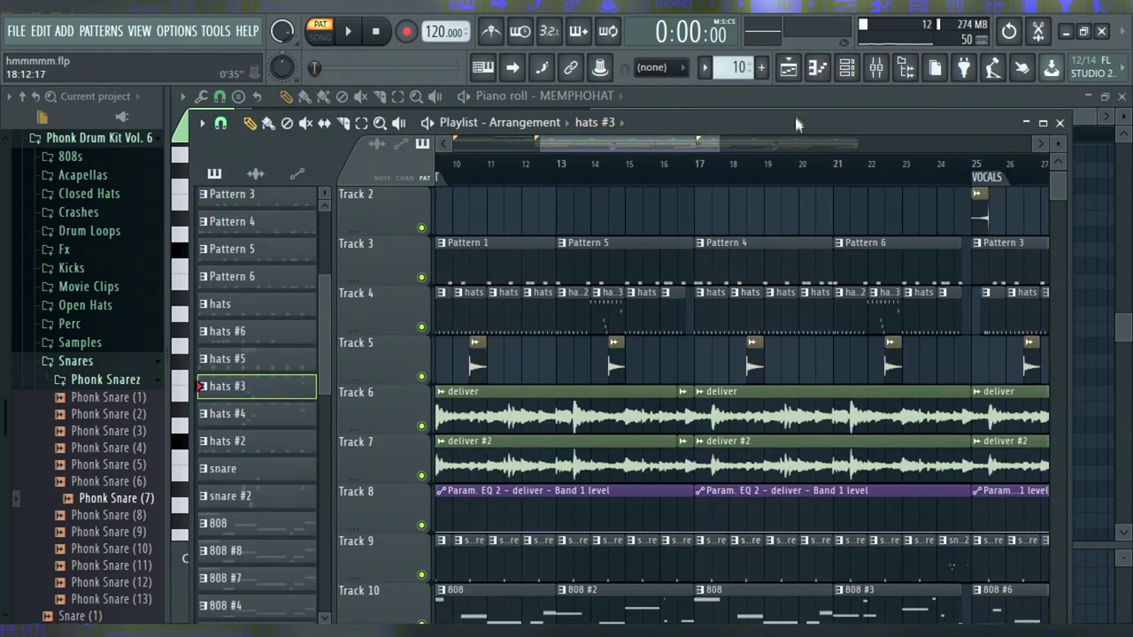
pyautogui.click(846, 66)
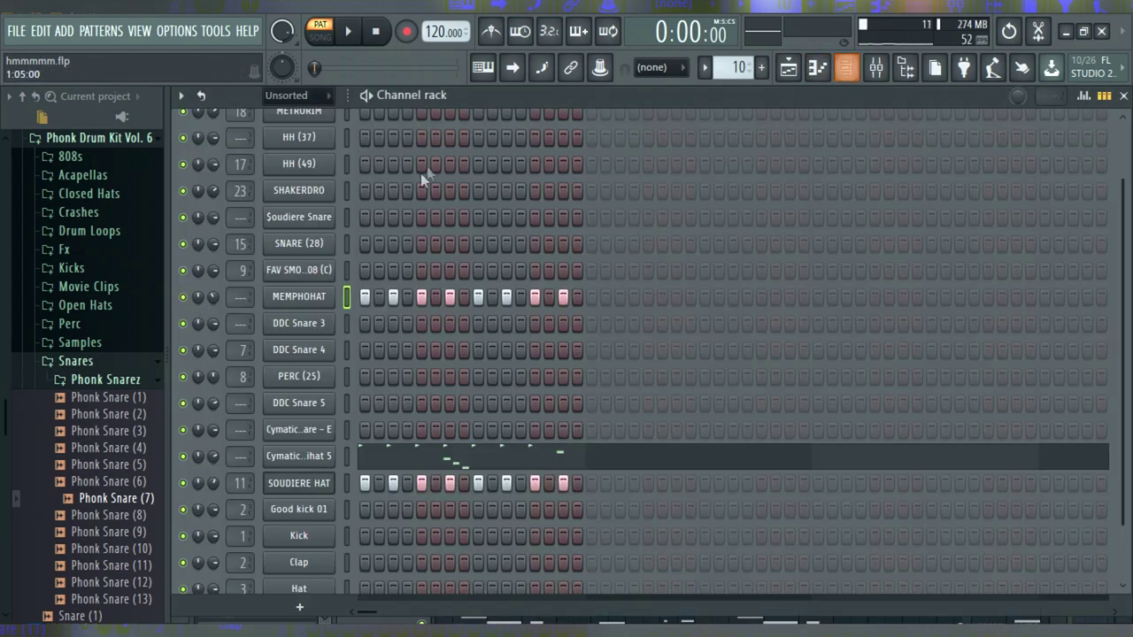
pyautogui.click(347, 35)
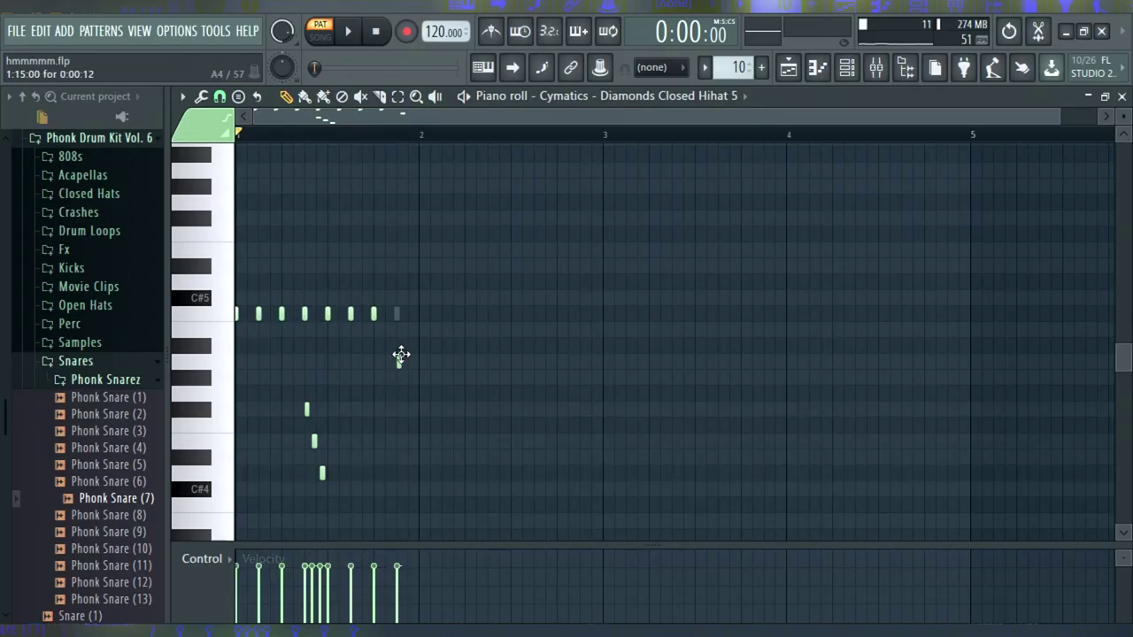
# Step: Try out the last lowered note of Cymatics - Diamonds Closed Hihat 5 in hats #3, and return to the playlist
pyautogui.rightClick(399, 360)
pyautogui.click(398, 362)
pyautogui.press('F5')
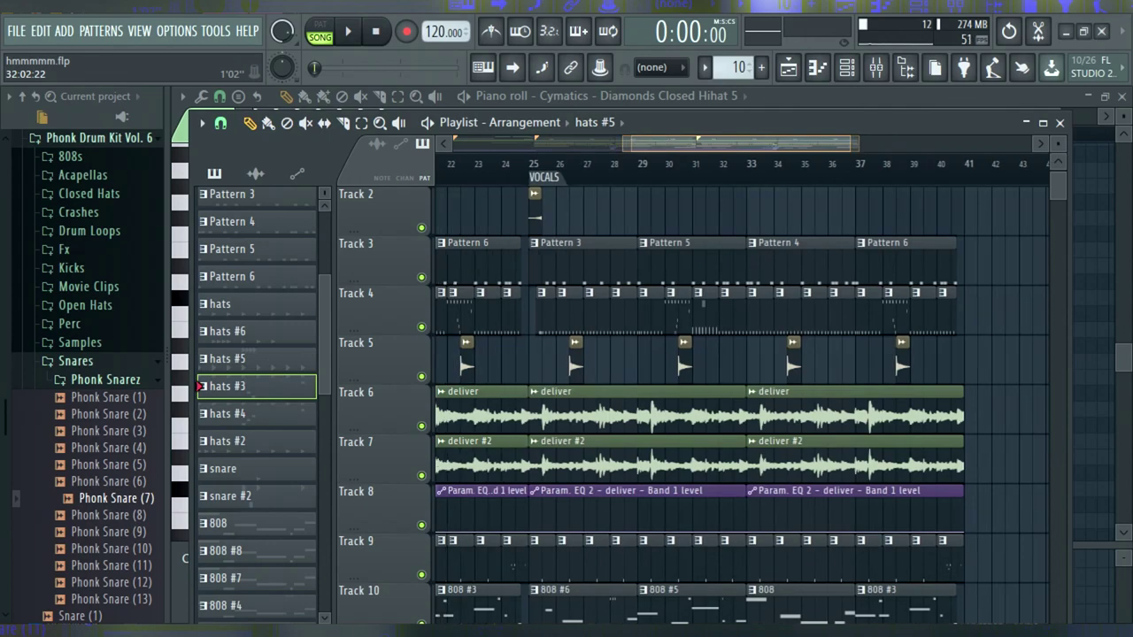
# Step: Pick the hats #5 pattern from the section after the VOCALS marker and play it on its own
pyautogui.hscroll(-3, 690, 354)
pyautogui.moveTo(806, 143); pyautogui.dragTo(869, 143)
pyautogui.press('KP_Subtract')
pyautogui.moveTo(778, 147); pyautogui.dragTo(796, 144)
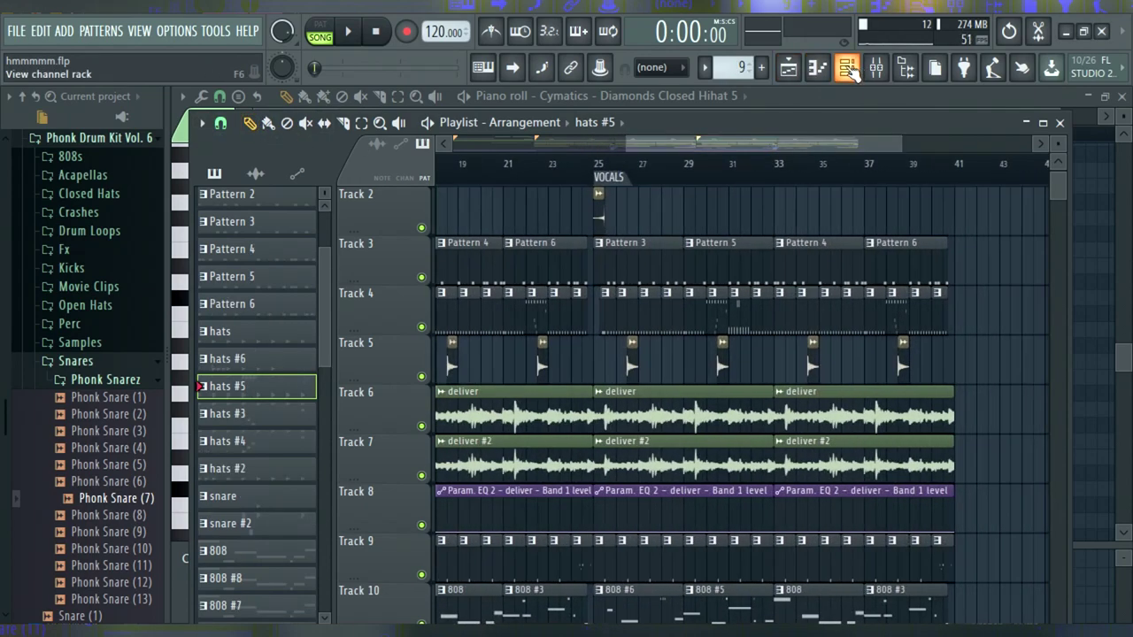
pyautogui.click(848, 69)
pyautogui.click(332, 37)
pyautogui.press('space')
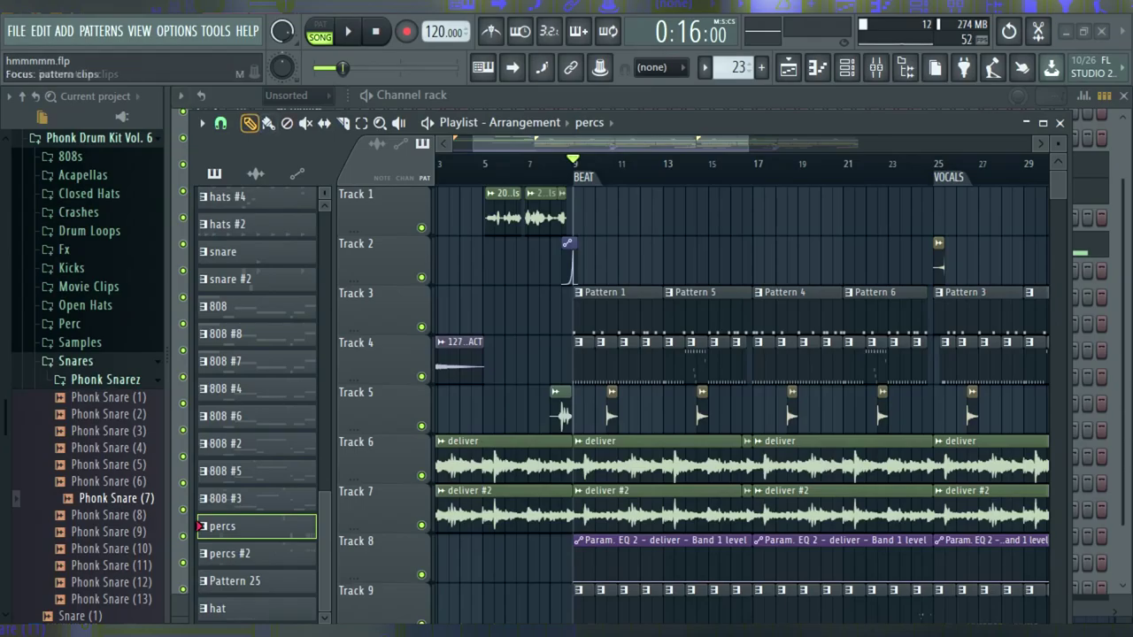
# Step: Show the percs pattern's channels and select the HH (49) channel
pyautogui.hscroll(2, 637, 222)
pyautogui.scroll(-7, 581, 259)
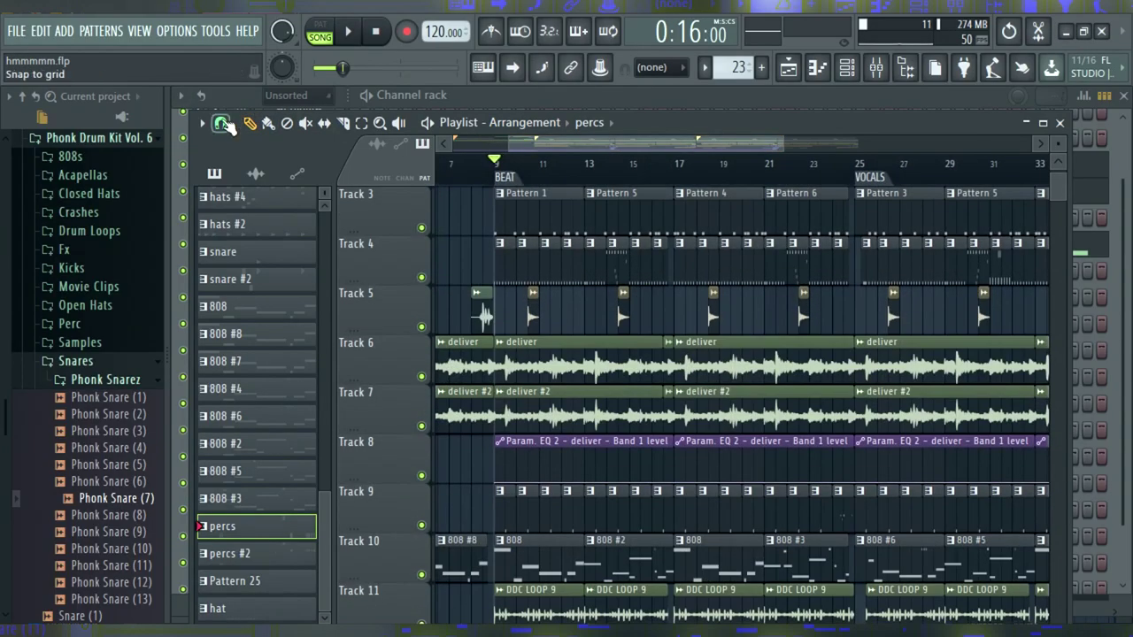
pyautogui.scroll(5, 582, 259)
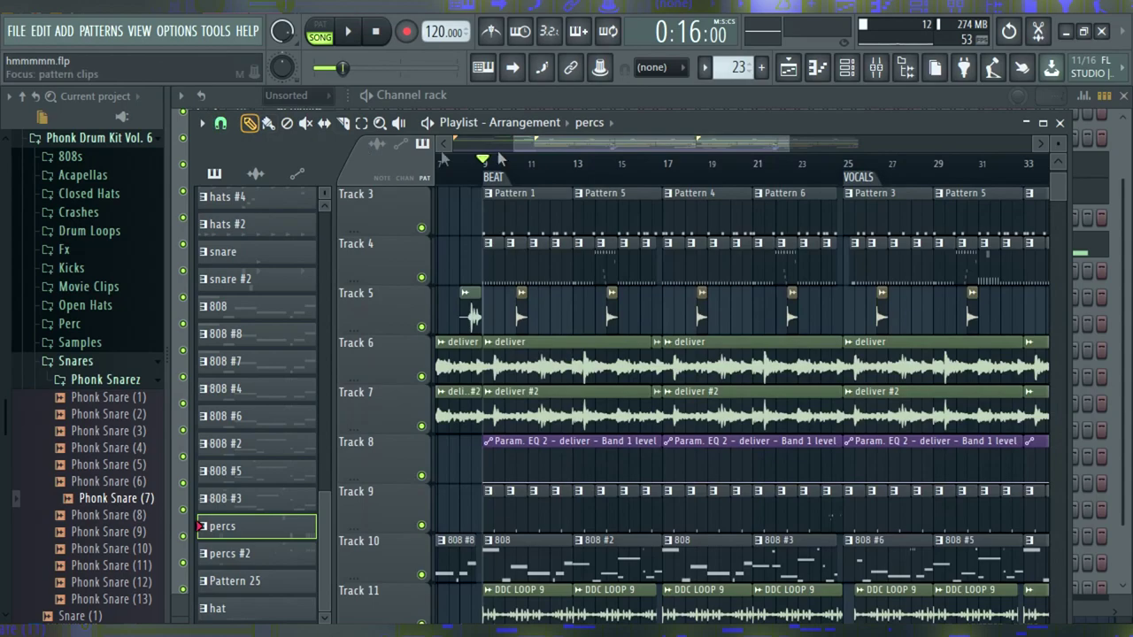
pyautogui.hscroll(1, 615, 156)
pyautogui.scroll(-3, 587, 292)
pyautogui.press('F6')
pyautogui.scroll(2, 460, 187)
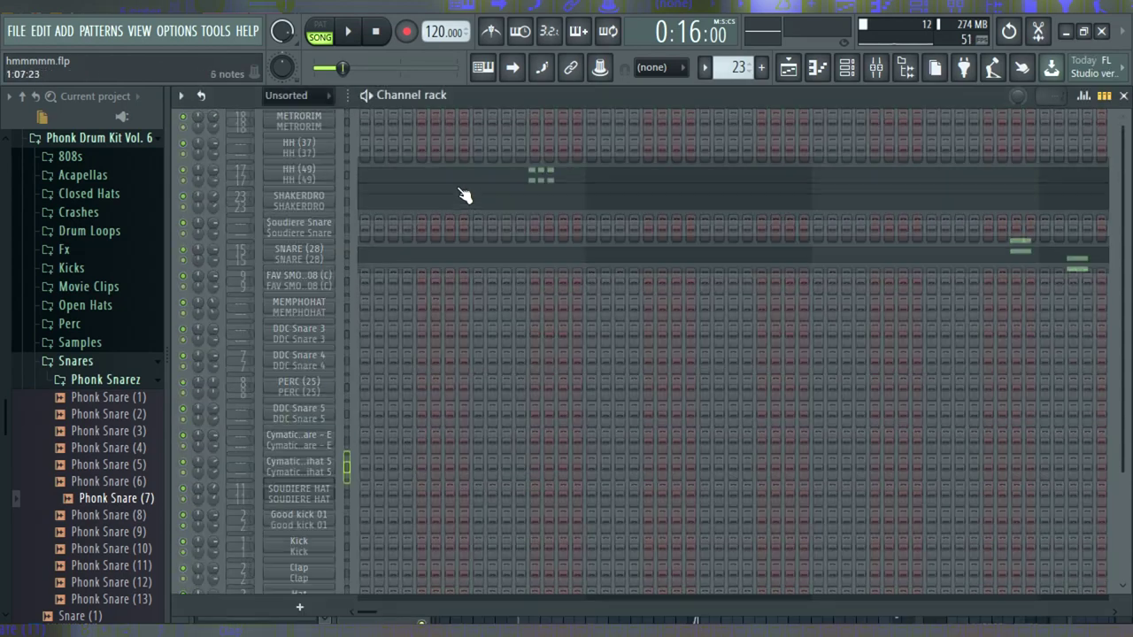
pyautogui.click(302, 221)
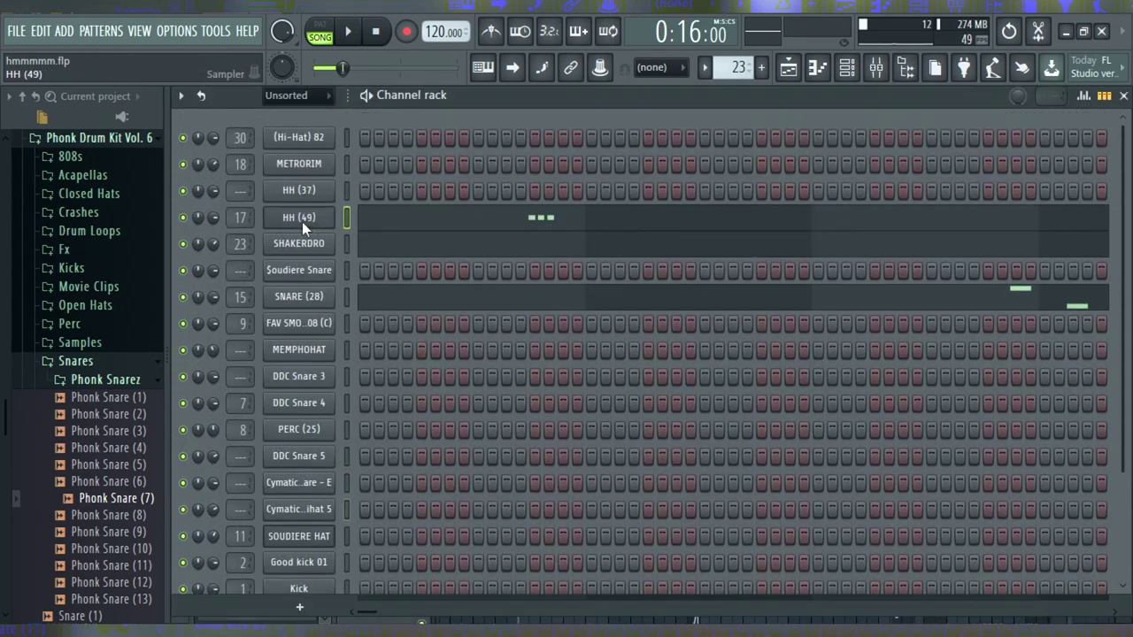
# Step: Solo Track 14 and play its percs clips from the BEAT marker at bar 9
pyautogui.click(789, 71)
pyautogui.hscroll(1, 548, 142)
pyautogui.scroll(3, 531, 236)
pyautogui.scroll(-2, 529, 239)
pyautogui.press('F6')
pyautogui.click(788, 69)
pyautogui.hscroll(-1, 666, 150)
pyautogui.rightClick(421, 473)
pyautogui.click(349, 32)
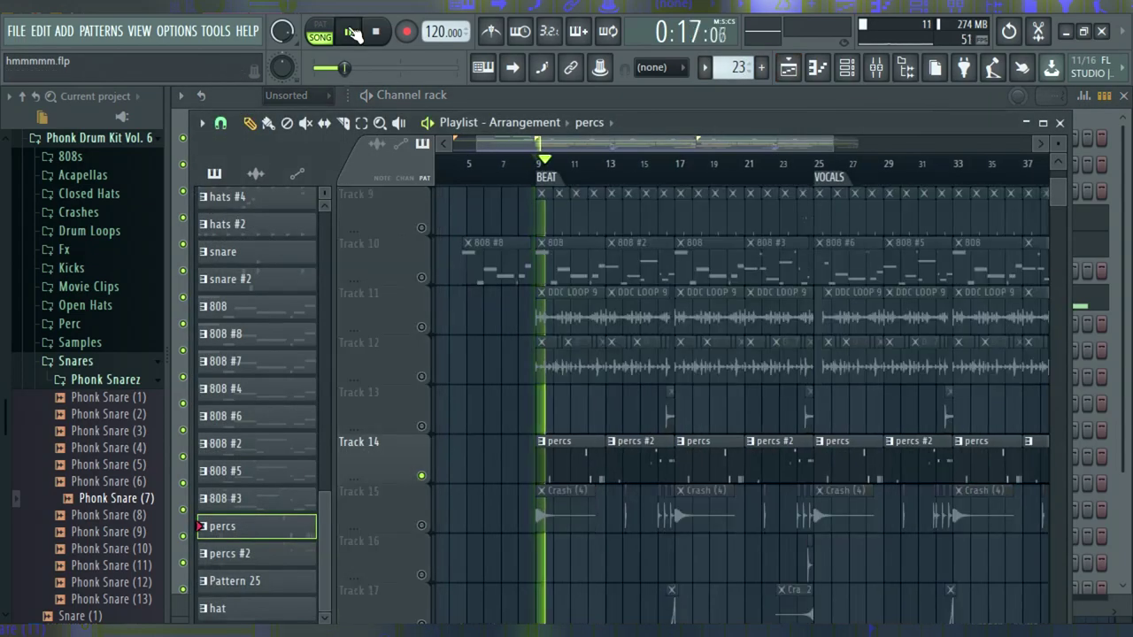
# Step: Follow the soloed percs clips, open the SNARE (28) channel's piano roll and stop playback
pyautogui.scroll(-1, 567, 280)
pyautogui.moveTo(832, 143); pyautogui.dragTo(649, 138)
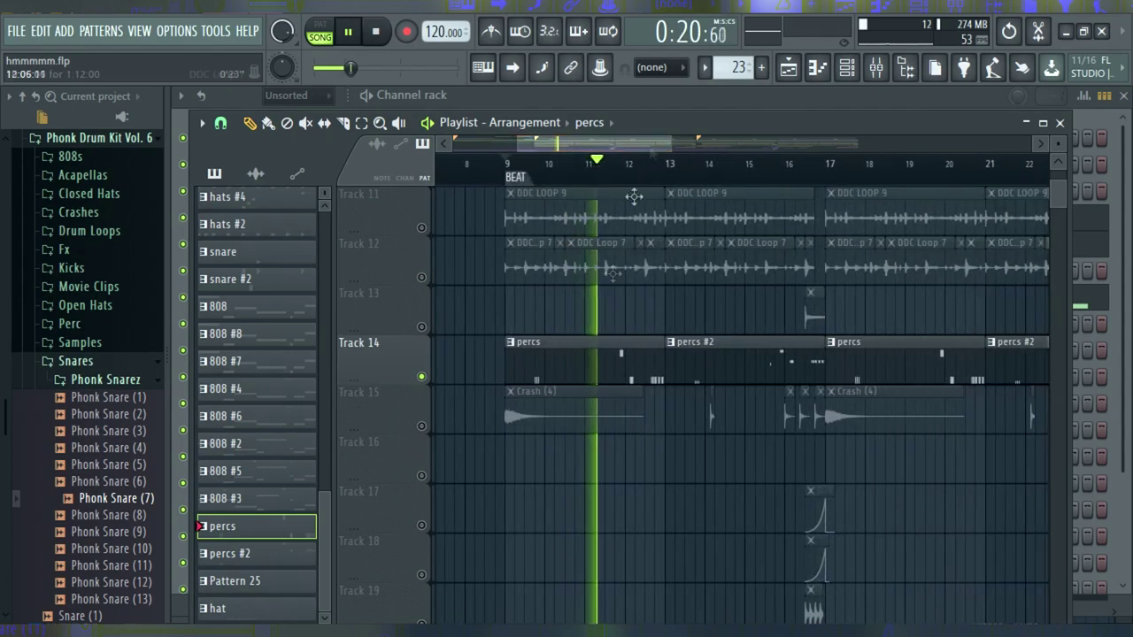
pyautogui.click(770, 100)
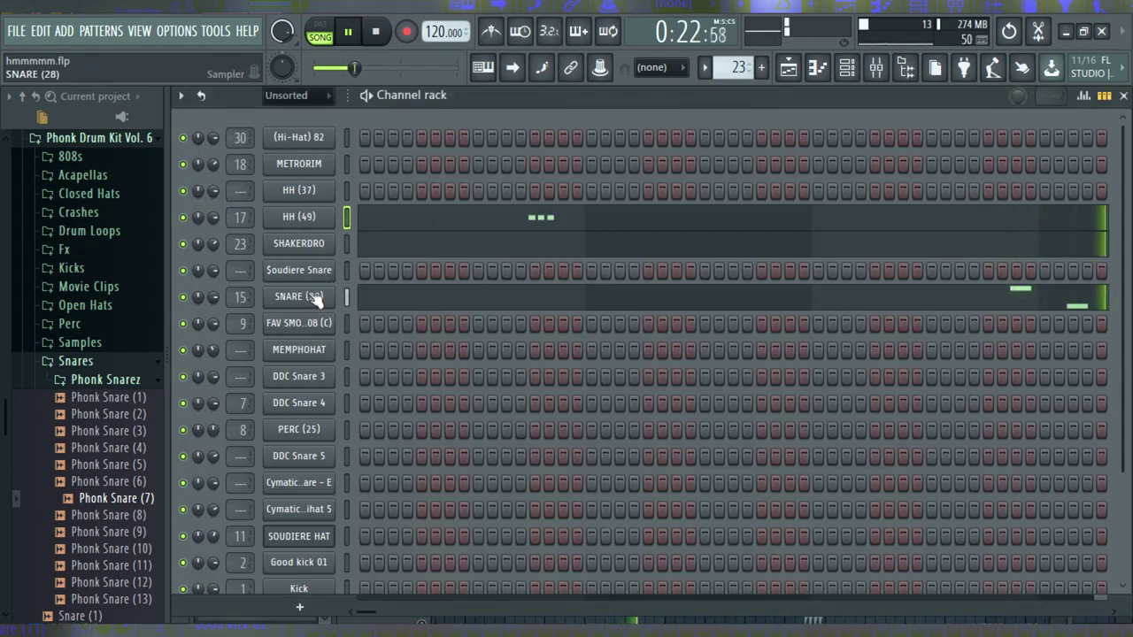
pyautogui.click(357, 296)
pyautogui.moveTo(516, 120); pyautogui.dragTo(544, 120)
pyautogui.press('space')
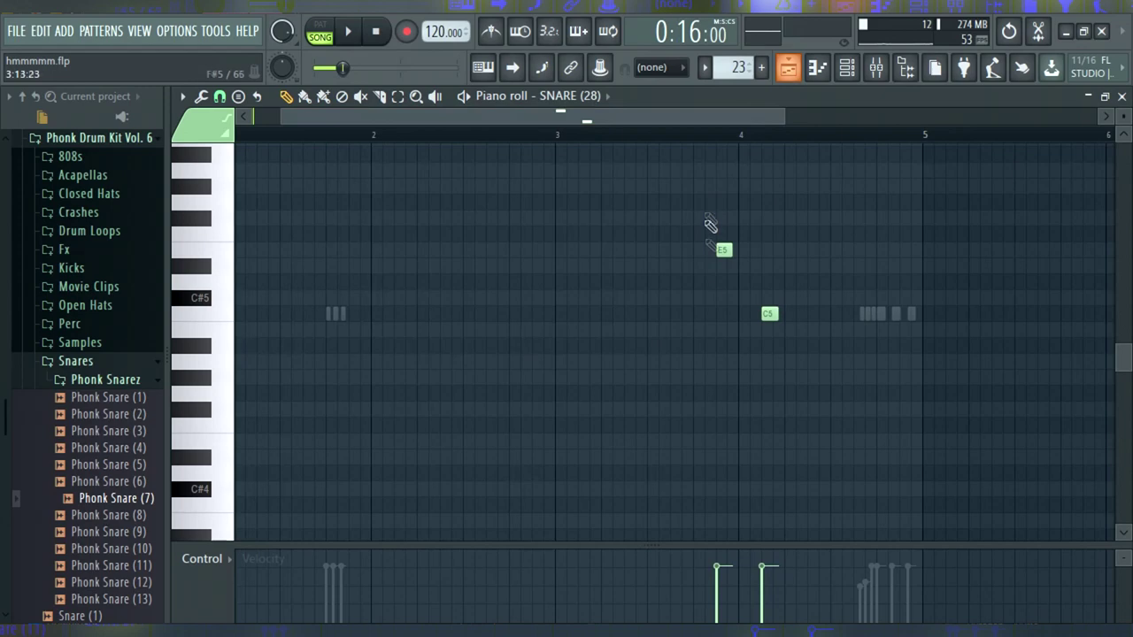
# Step: Audition the E5 and C5 notes of SNARE (28), and view the SHAKERDRO notes of the percs pattern
pyautogui.scroll(-2, 727, 209)
pyautogui.scroll(1, 654, 223)
pyautogui.click(724, 202)
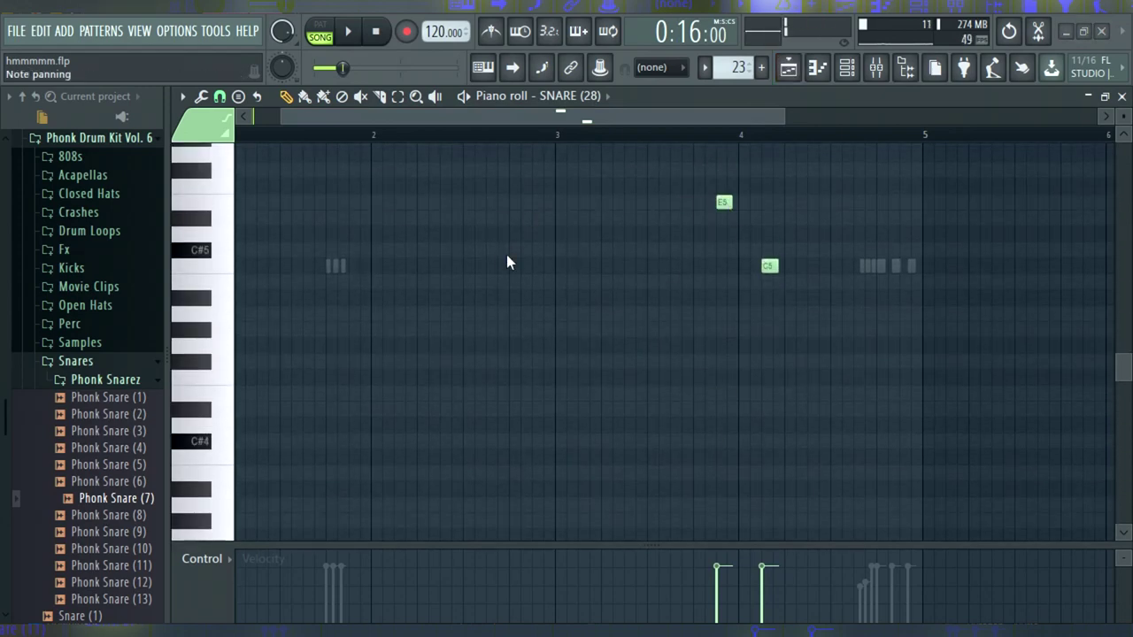
pyautogui.click(768, 266)
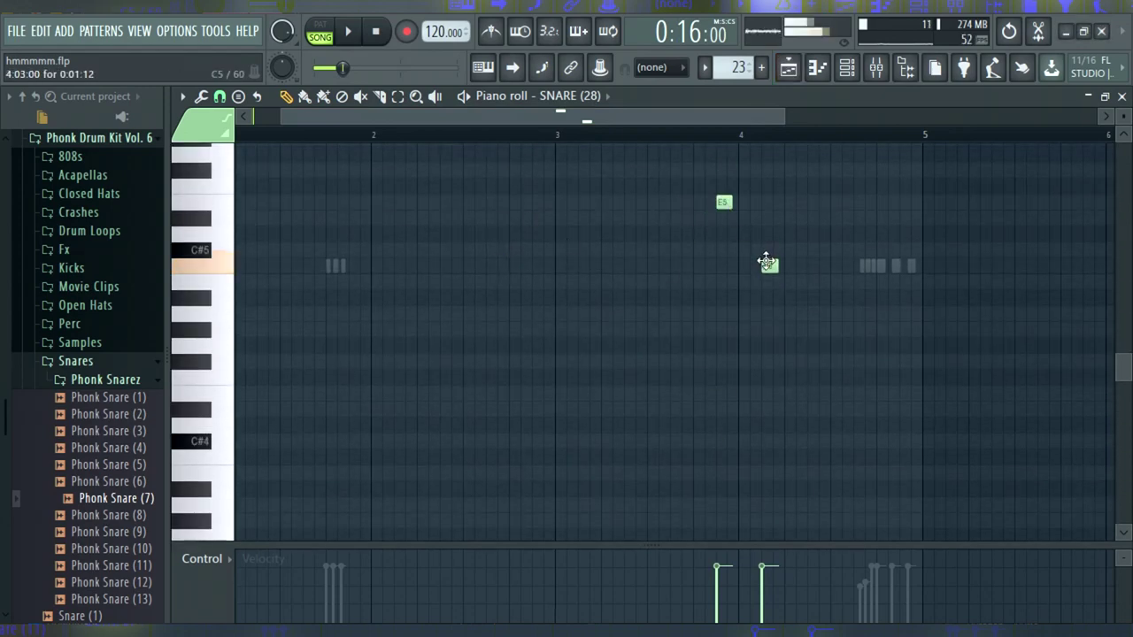
pyautogui.click(846, 70)
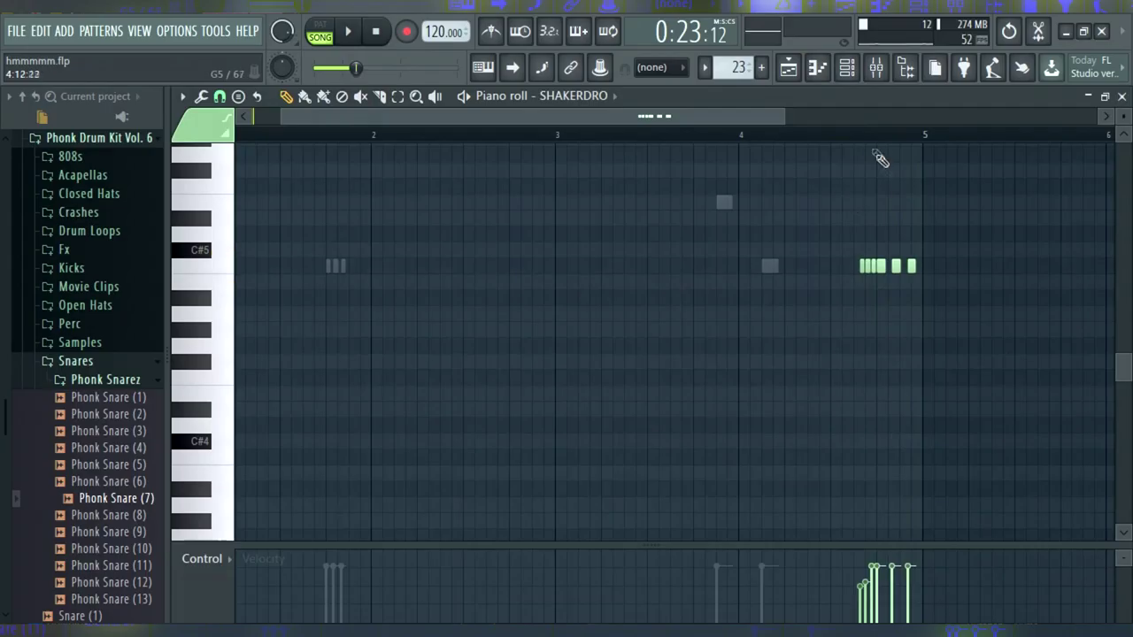
pyautogui.click(846, 68)
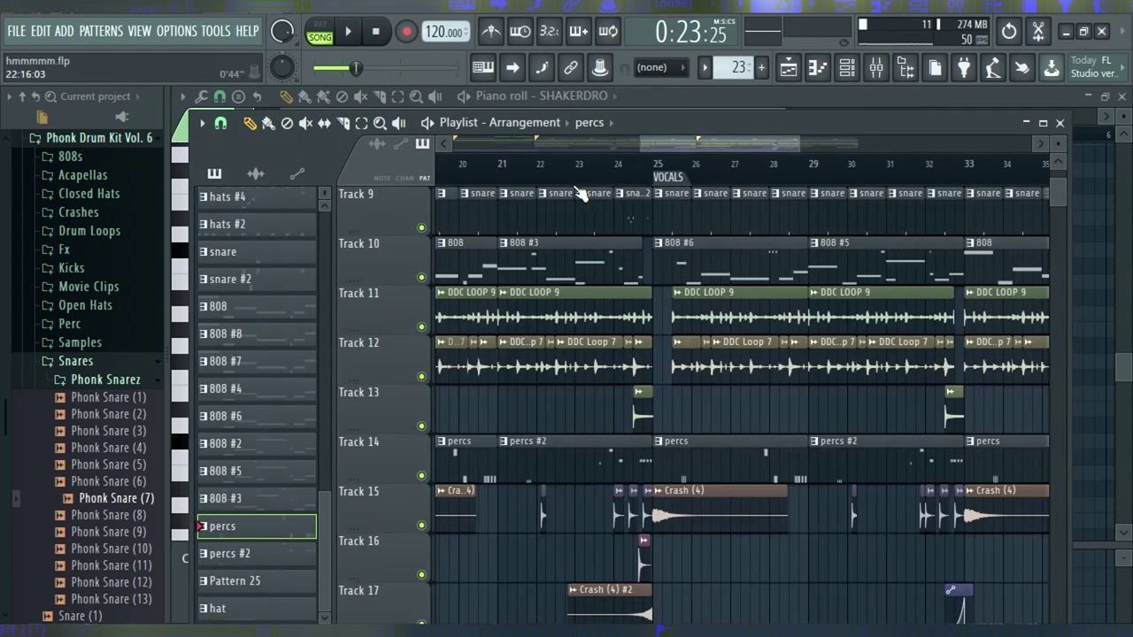
# Step: Play the soloed Track 15 crash and effect clips from bar 24, leading into the VOCALS marker
pyautogui.press('space')
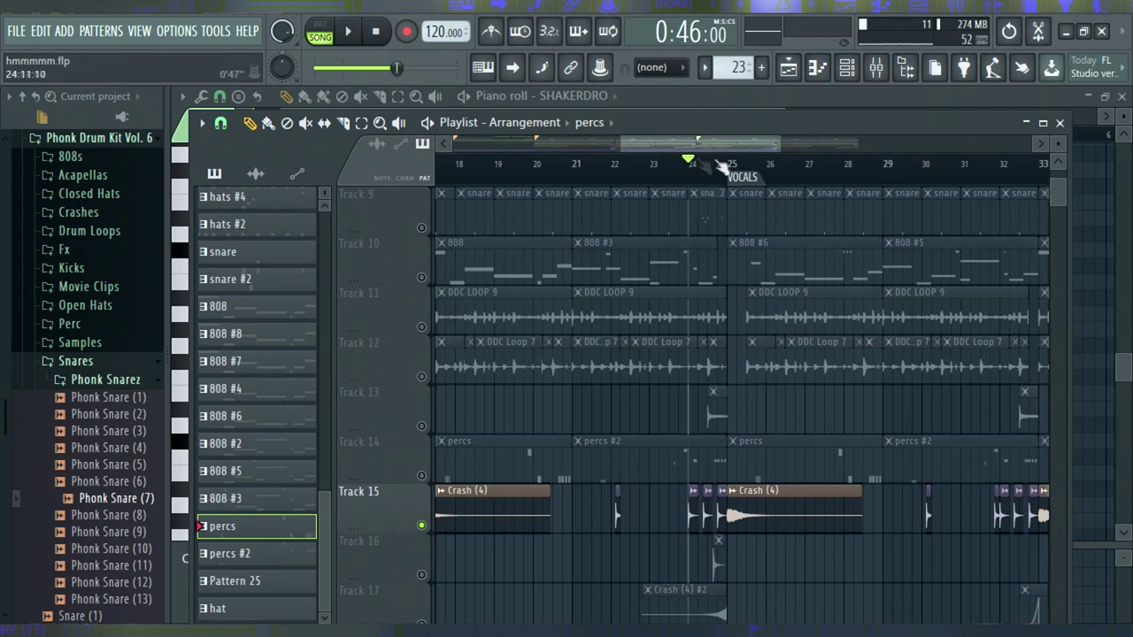
pyautogui.click(354, 30)
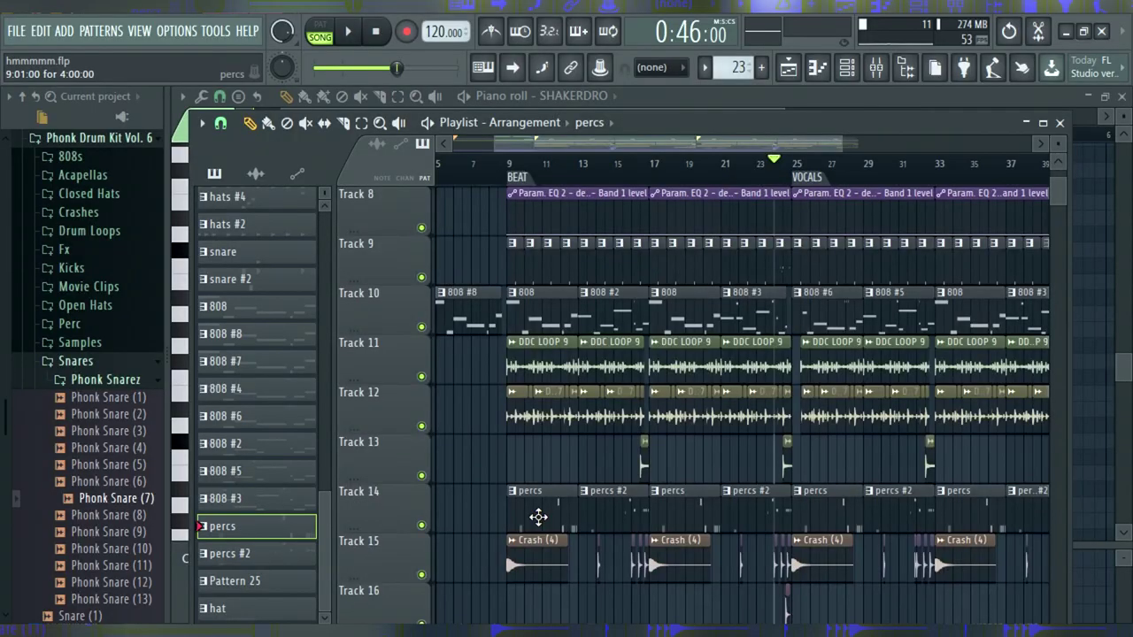
# Step: Review the drum loop, percussion, crash and transition clips on the lower tracks from the BEAT marker onward
pyautogui.scroll(-2, 443, 433)
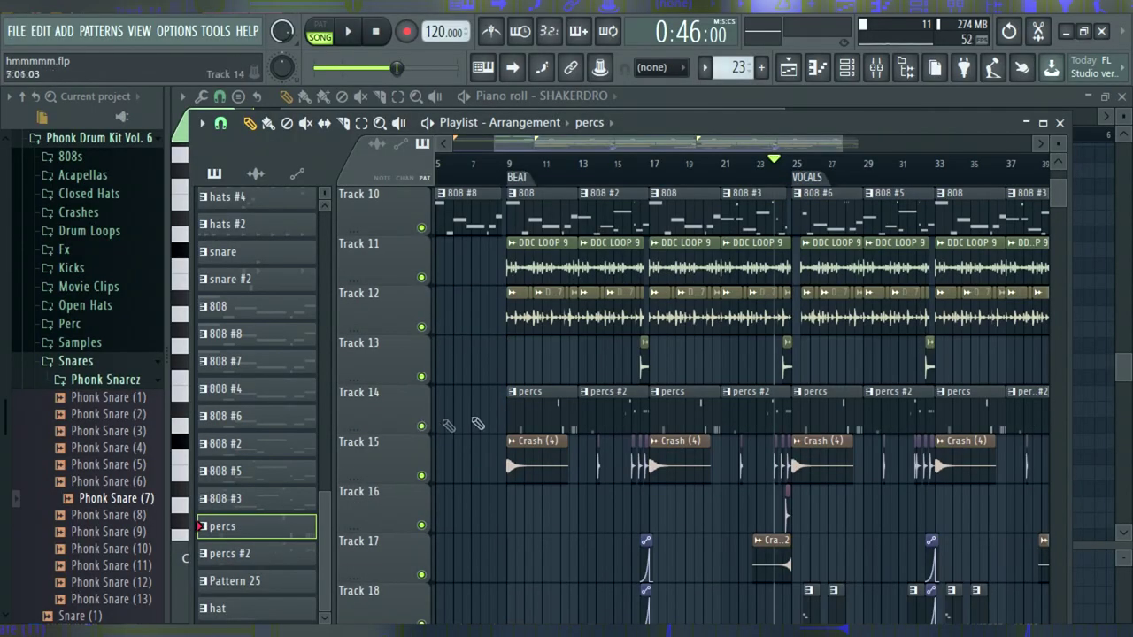
pyautogui.scroll(6, 557, 405)
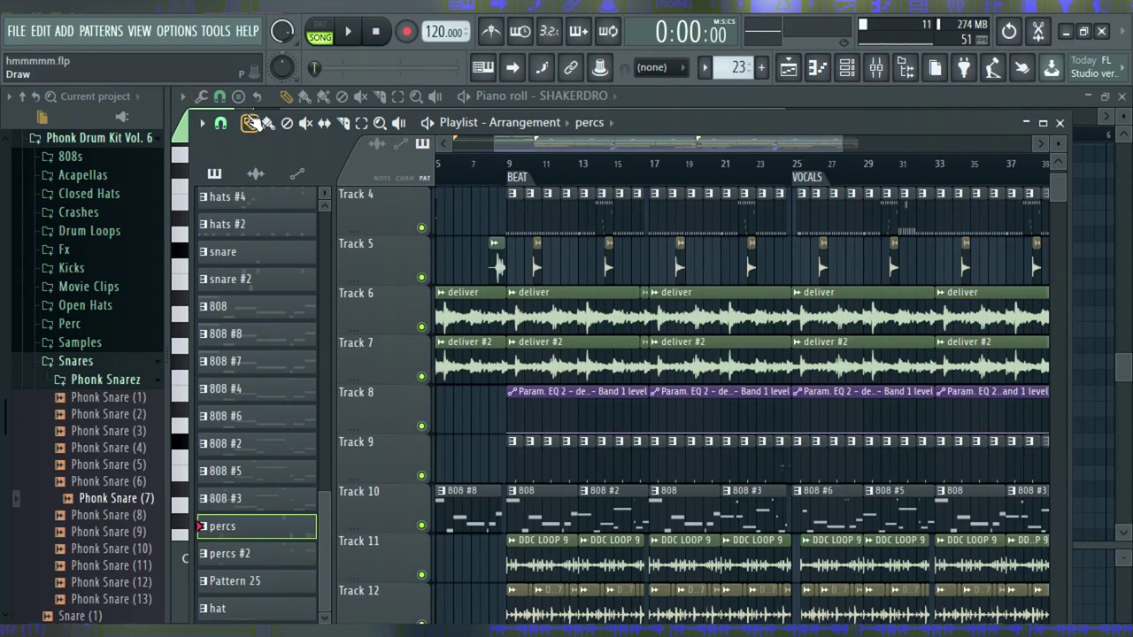
pyautogui.scroll(-2, 561, 268)
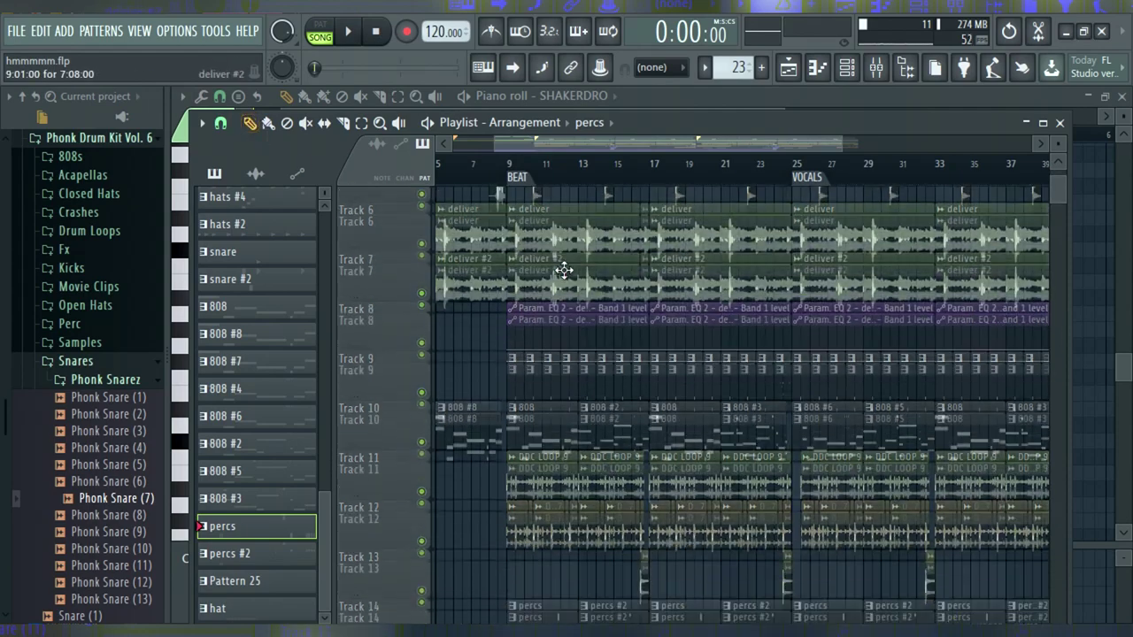
pyautogui.moveTo(842, 144); pyautogui.dragTo(763, 144)
pyautogui.scroll(-3, 724, 190)
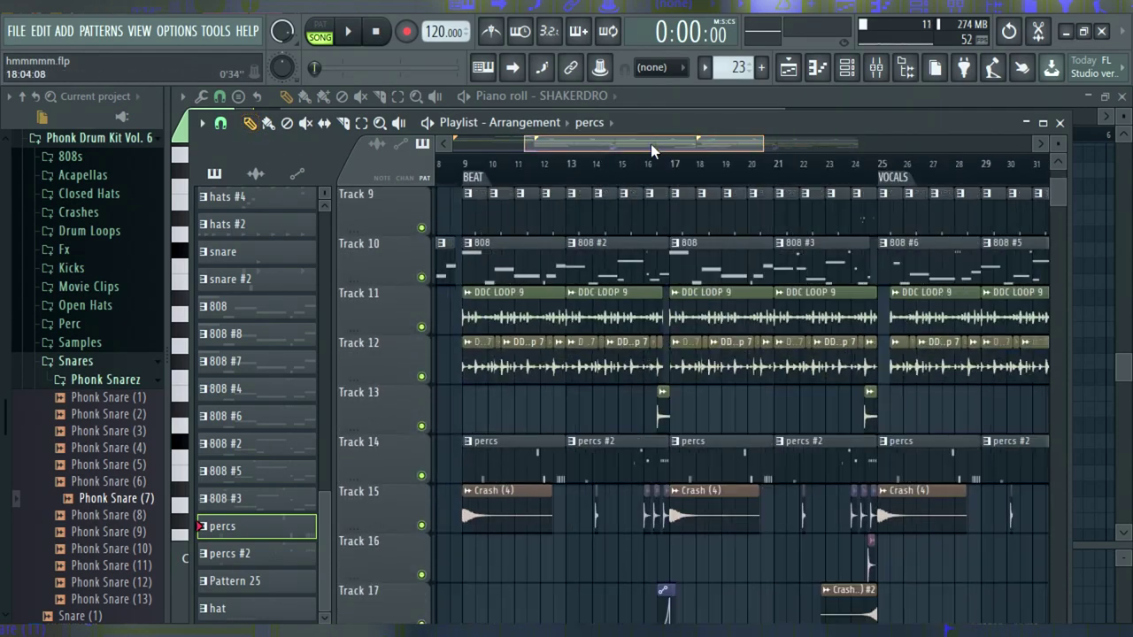
# Step: Look over the arrangement's tracks around the BEAT marker and play the transition into it from bar 8
pyautogui.moveTo(651, 146); pyautogui.dragTo(681, 145)
pyautogui.scroll(2, 706, 232)
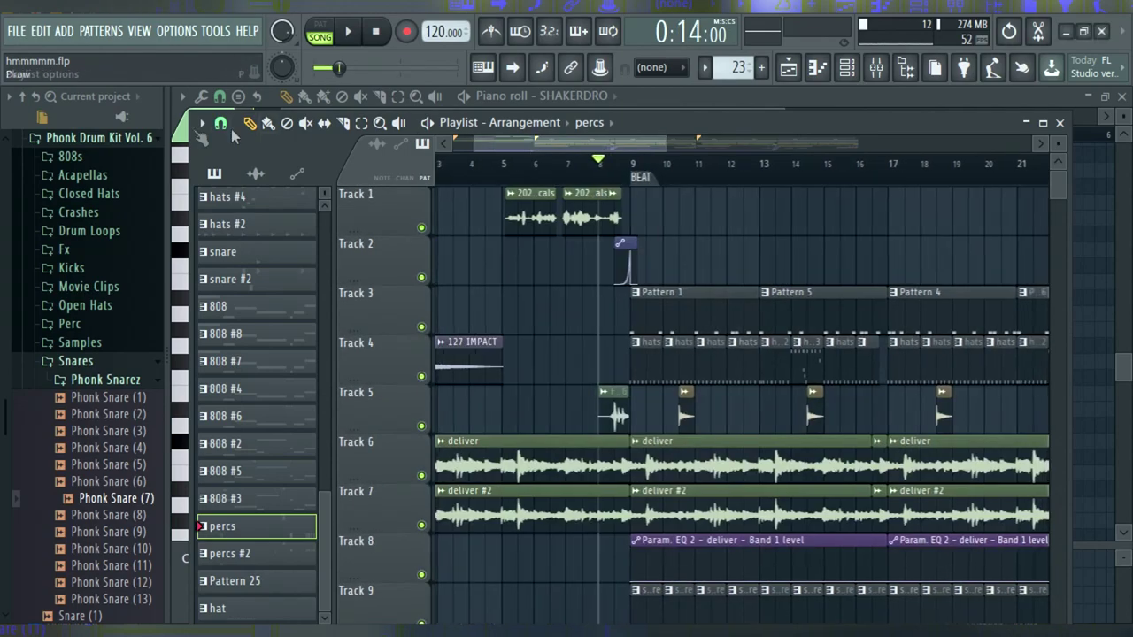
pyautogui.moveTo(667, 161); pyautogui.dragTo(631, 152)
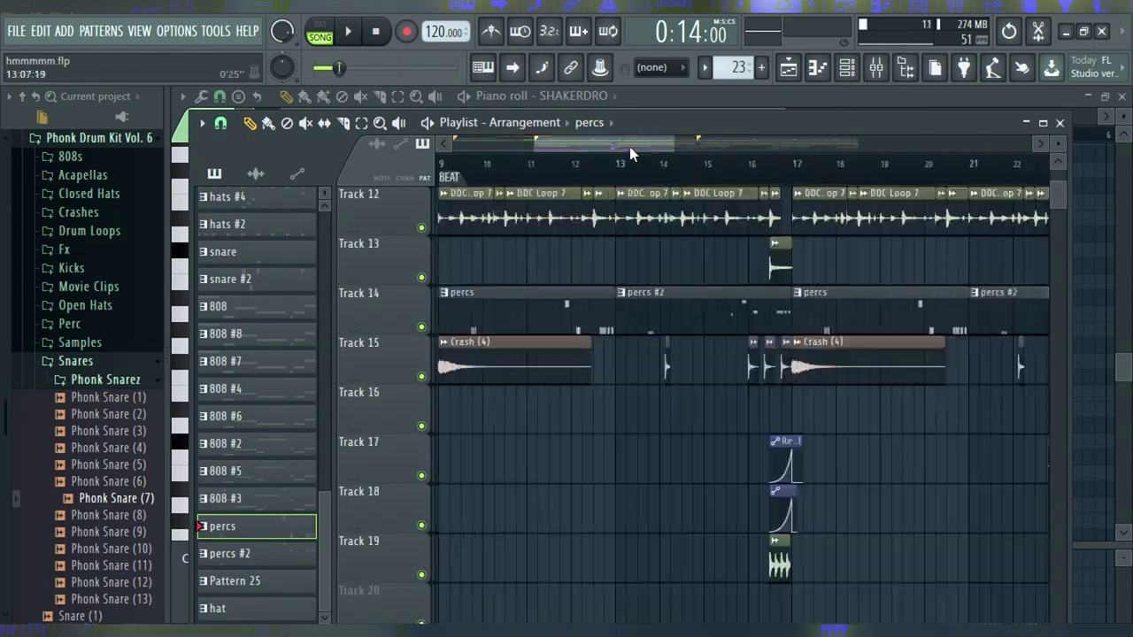
pyautogui.moveTo(631, 152); pyautogui.dragTo(645, 156)
pyautogui.scroll(3, 682, 172)
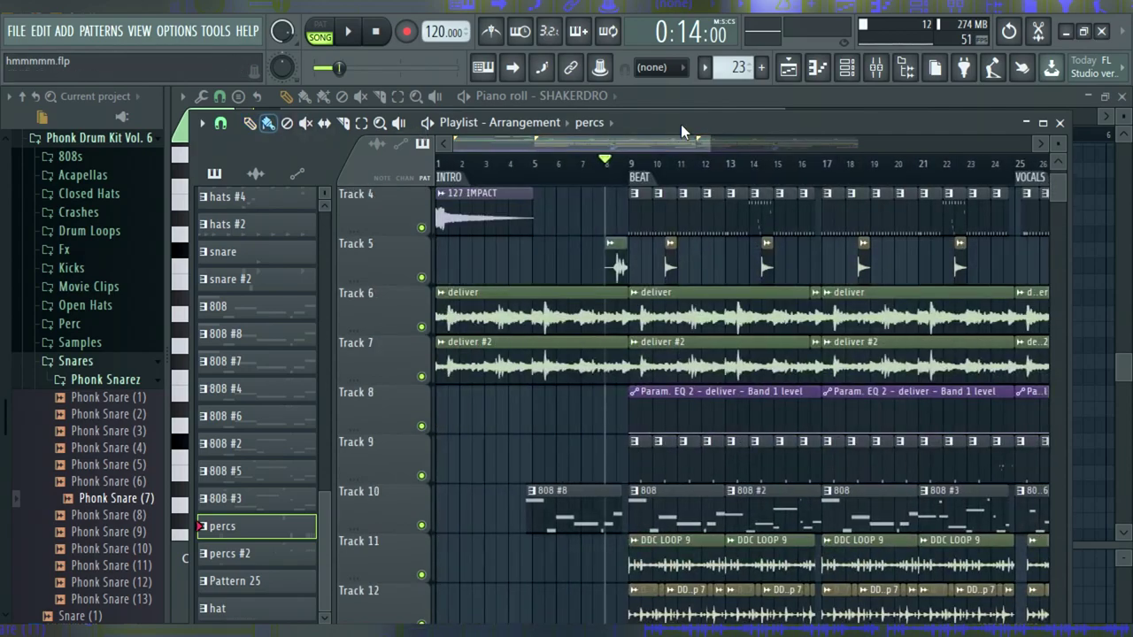
pyautogui.moveTo(698, 140); pyautogui.dragTo(607, 139)
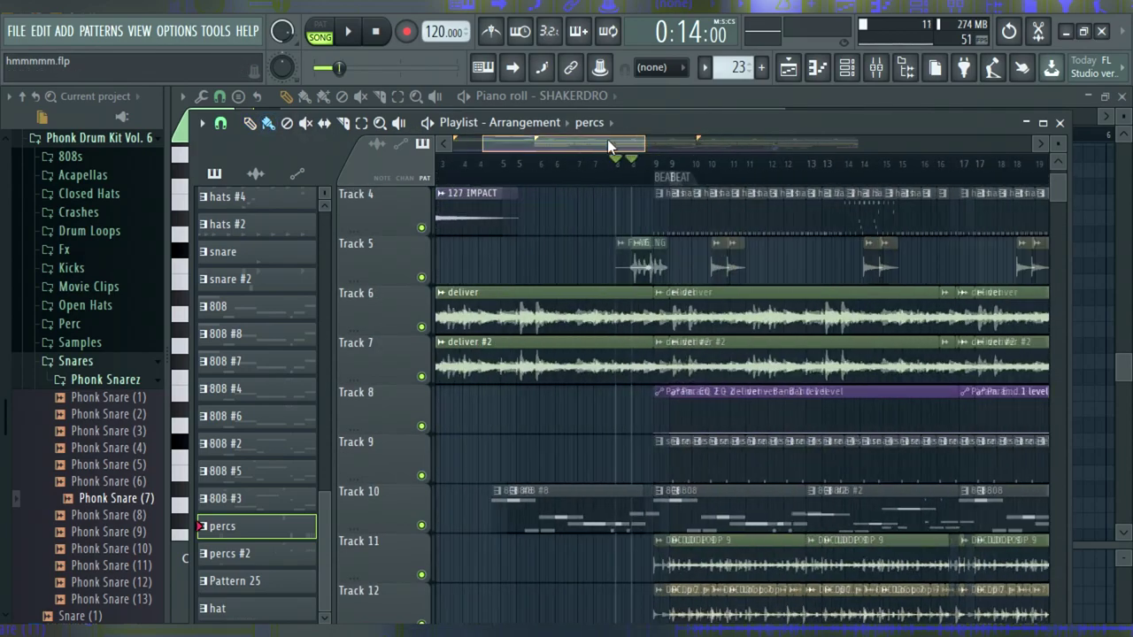
pyautogui.click(348, 32)
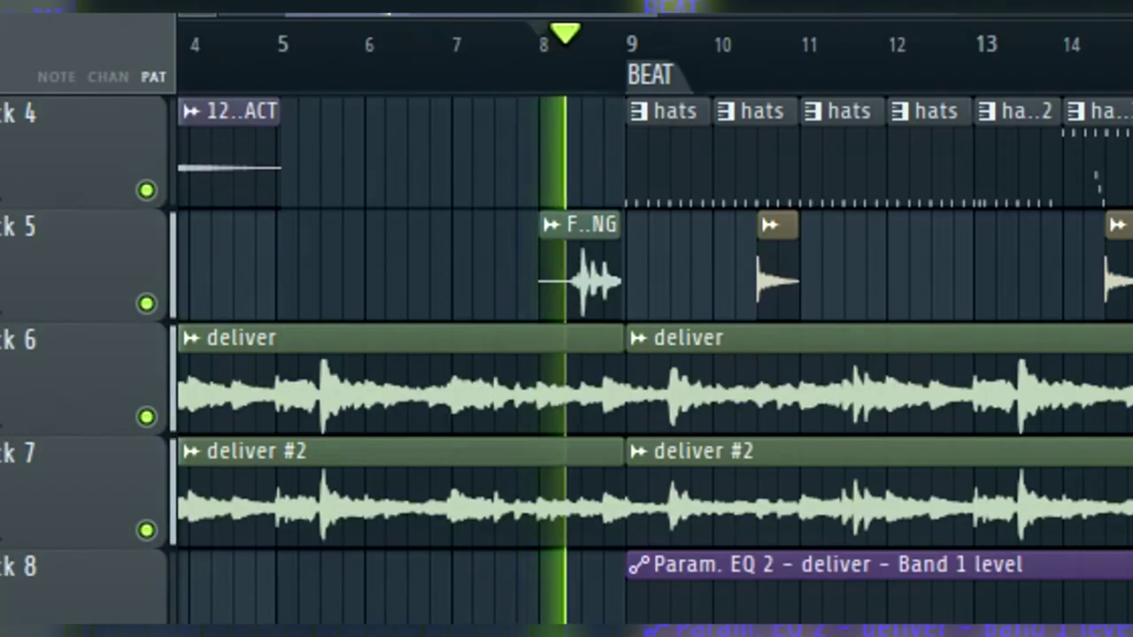
pyautogui.press('space')
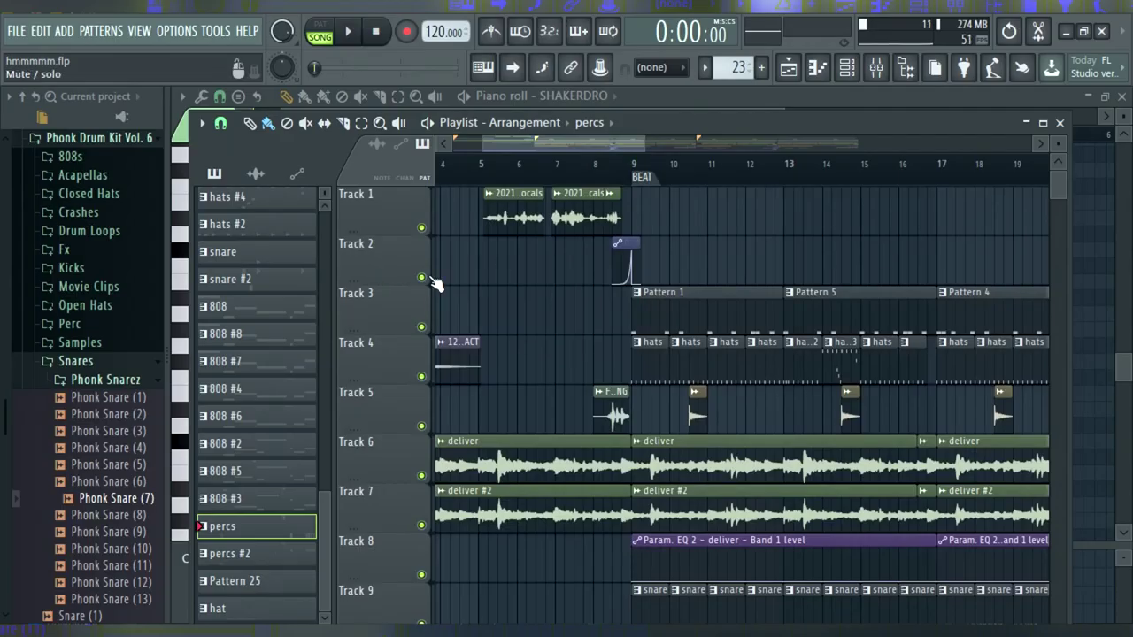
# Step: Solo Track 5 with Track 2 enabled and play the FILLSBANG clip and its automation from bar 8
pyautogui.rightClick(422, 426)
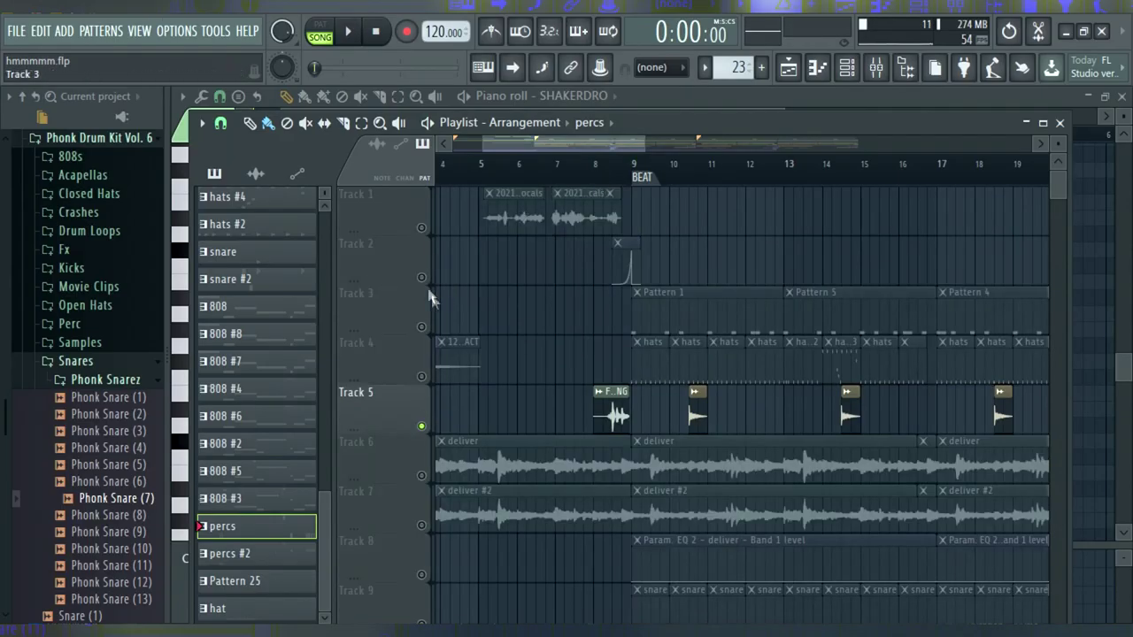
pyautogui.click(597, 169)
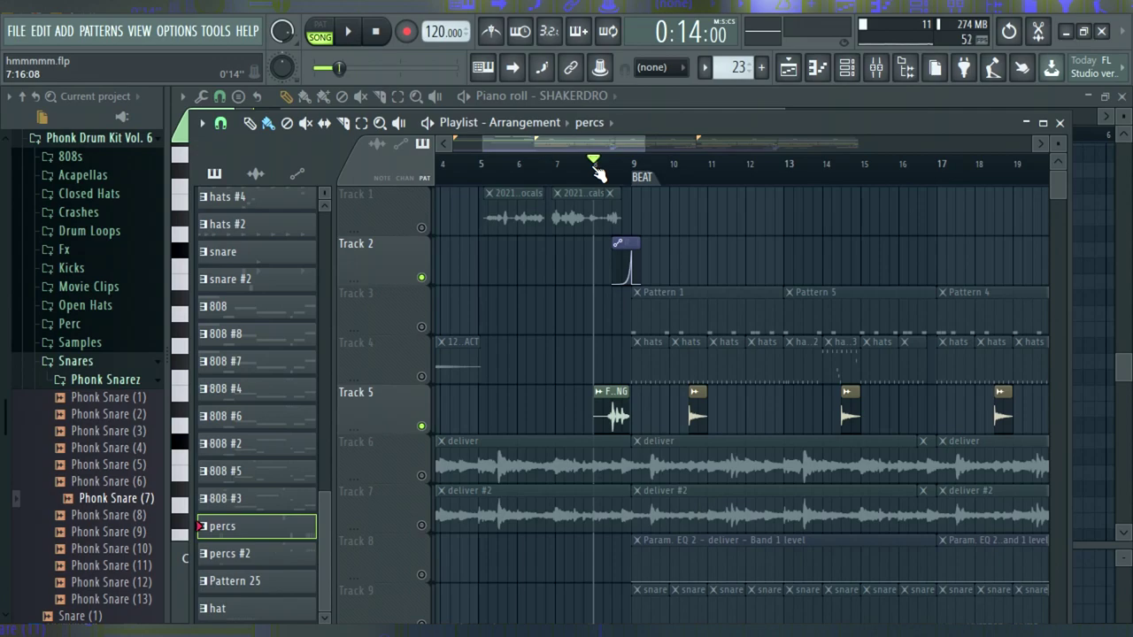
pyautogui.press('space')
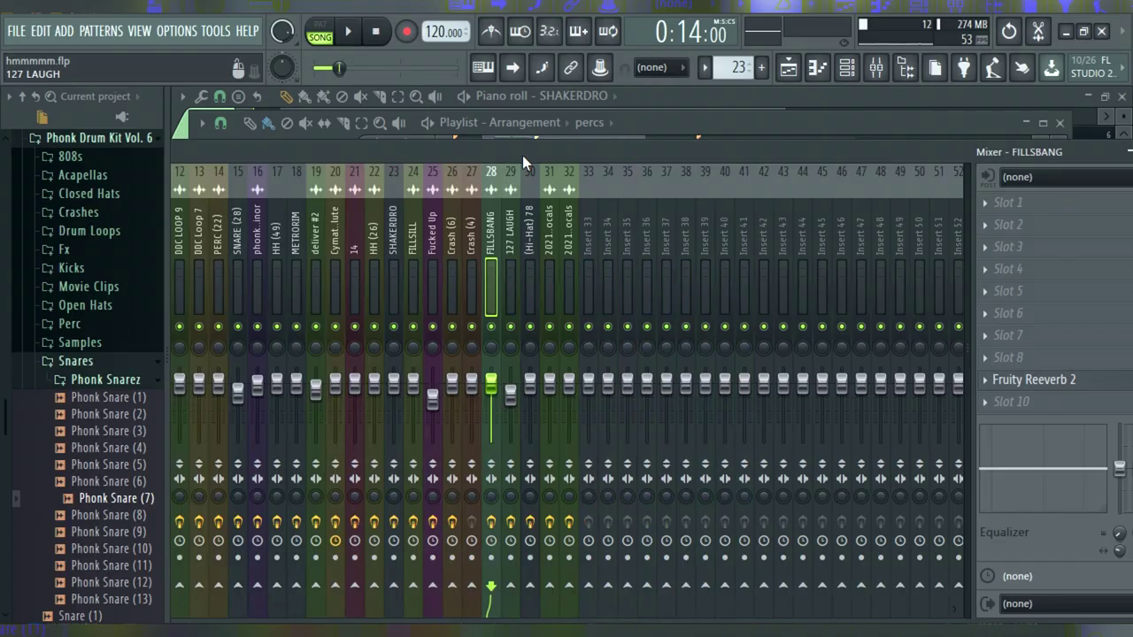
# Step: Inspect the decay and wet settings of FILLSBANG's Fruity Reeverb 2 and the Reeverb 2 mix level automation clip on Track 2
pyautogui.click(833, 379)
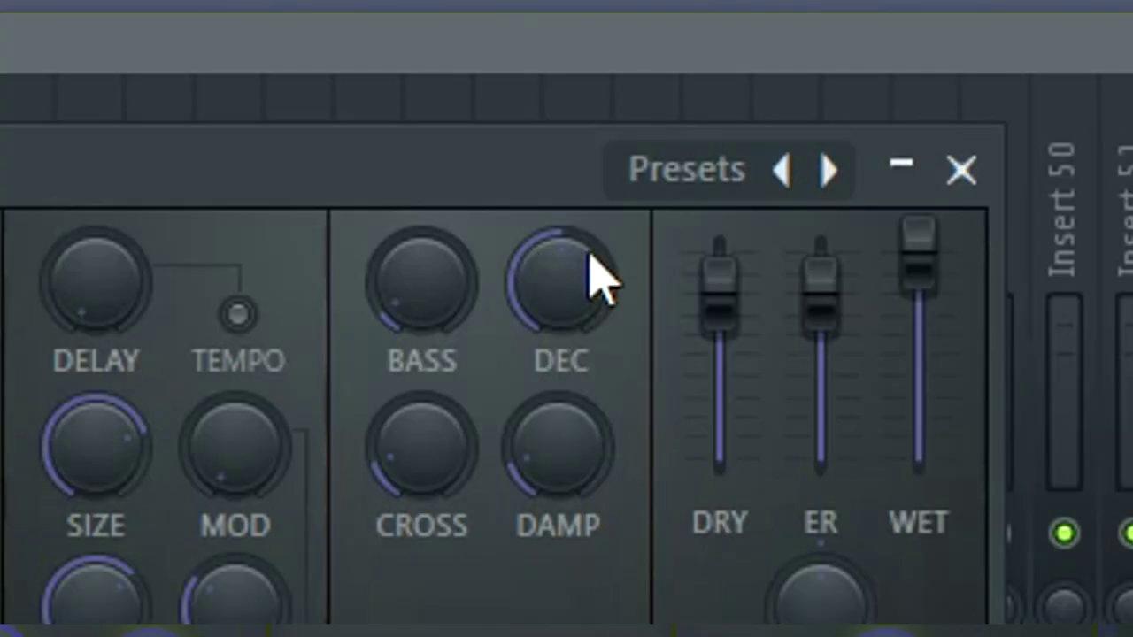
pyautogui.click(581, 251)
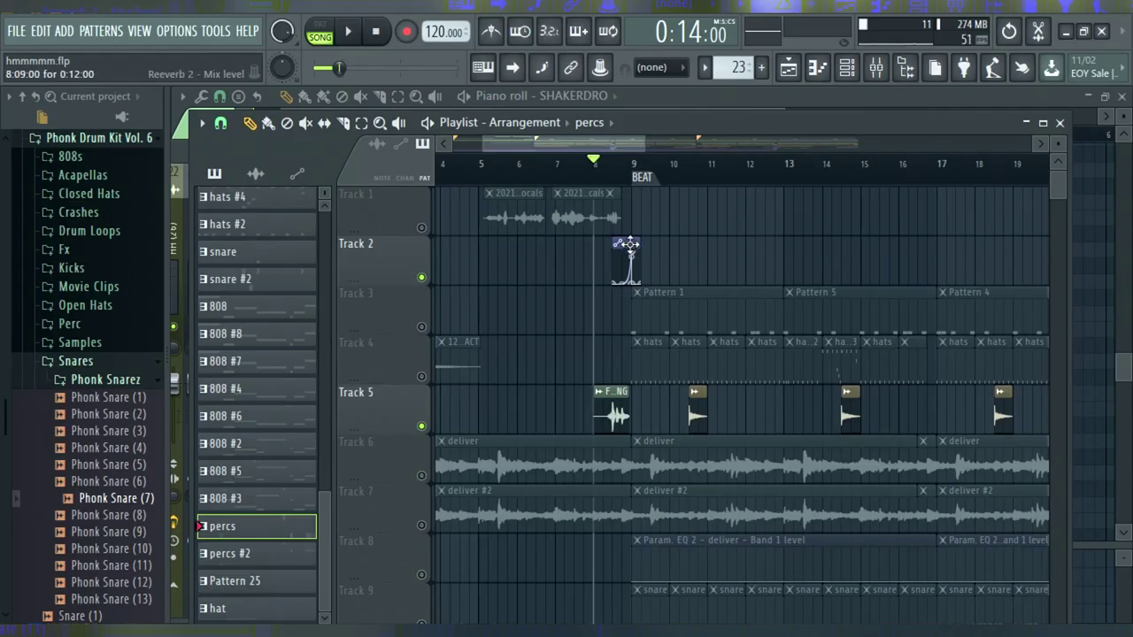
pyautogui.click(627, 244)
pyautogui.scroll(3, 549, 155)
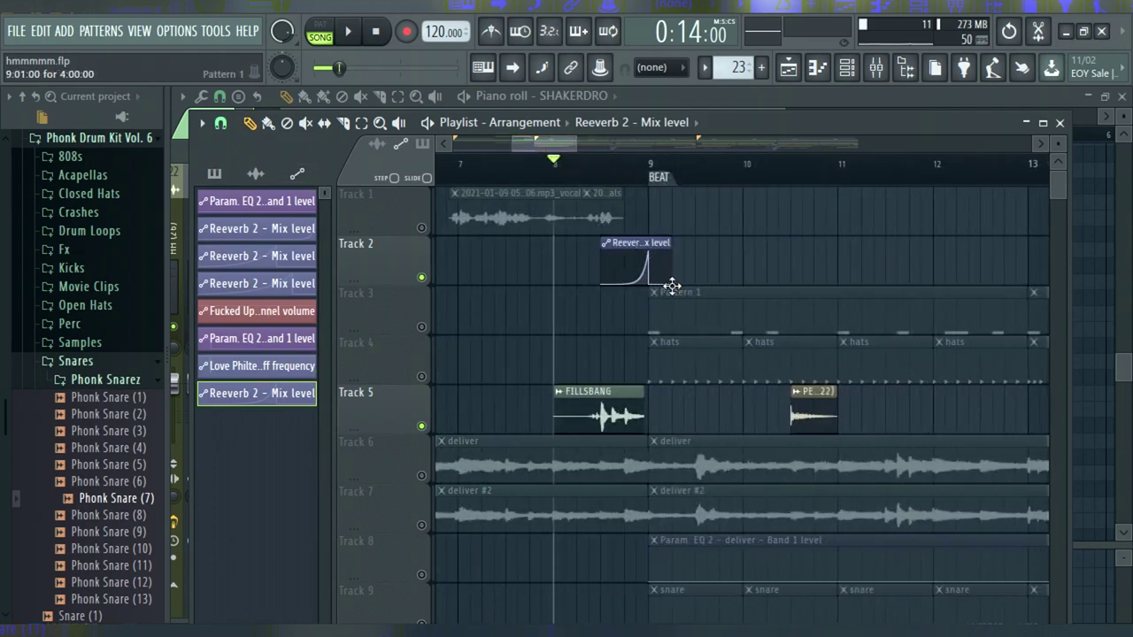
pyautogui.press('space')
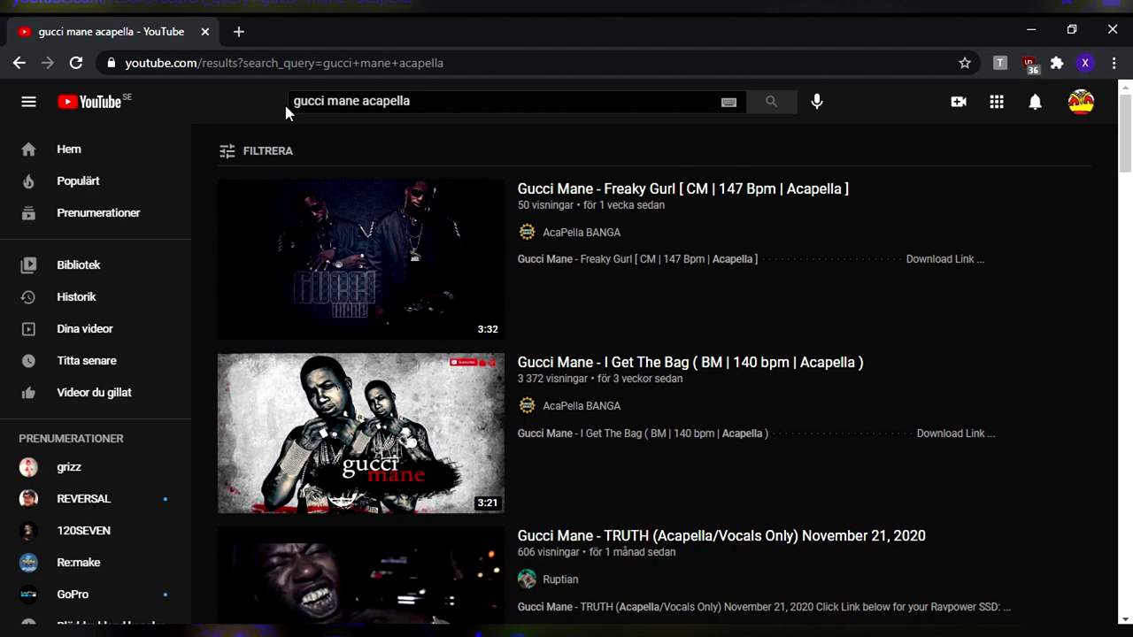
# Step: Switch to YouTube in the browser and look through the search results for gucci mane acapella
pyautogui.scroll(-5, 357, 379)
pyautogui.scroll(5, 357, 372)
pyautogui.moveTo(1128, 144)
pyautogui.mouseDown()
pyautogui.moveTo(1127, 160)
pyautogui.moveTo(1126, 143)
pyautogui.mouseUp()
pyautogui.scroll(-5, 1016, 288)
pyautogui.scroll(5, 897, 261)
# Step: Search YouTube for worldstarhiphop, open the channel's list of uploaded videos and browse it
pyautogui.moveTo(434, 100); pyautogui.dragTo(340, 101)
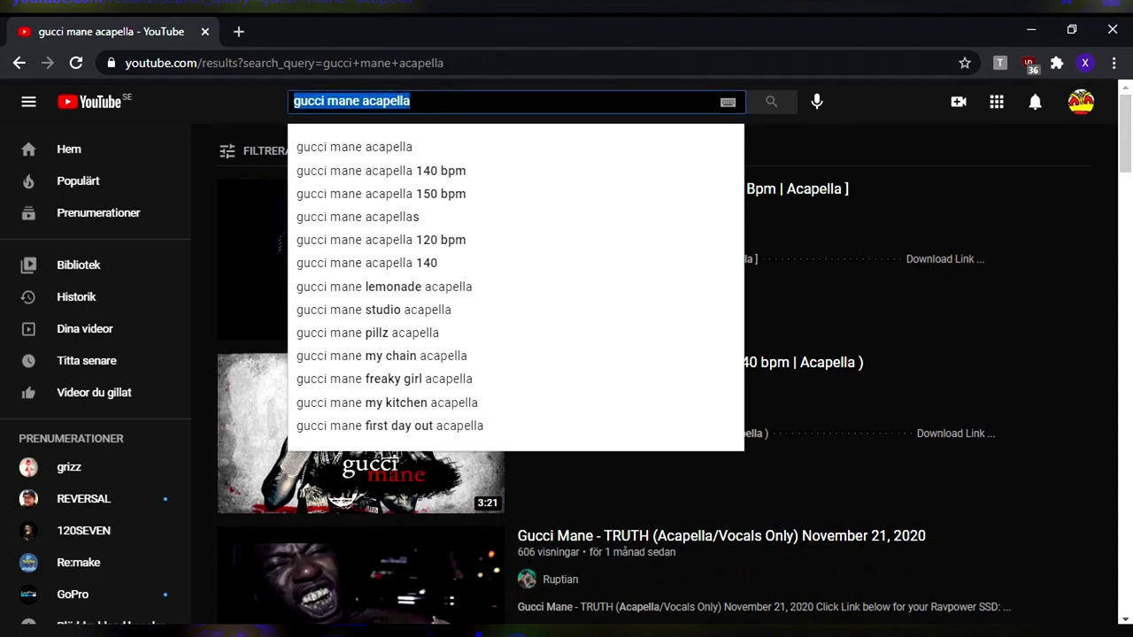
pyautogui.press('BackSpace')
pyautogui.write('worldstarh')
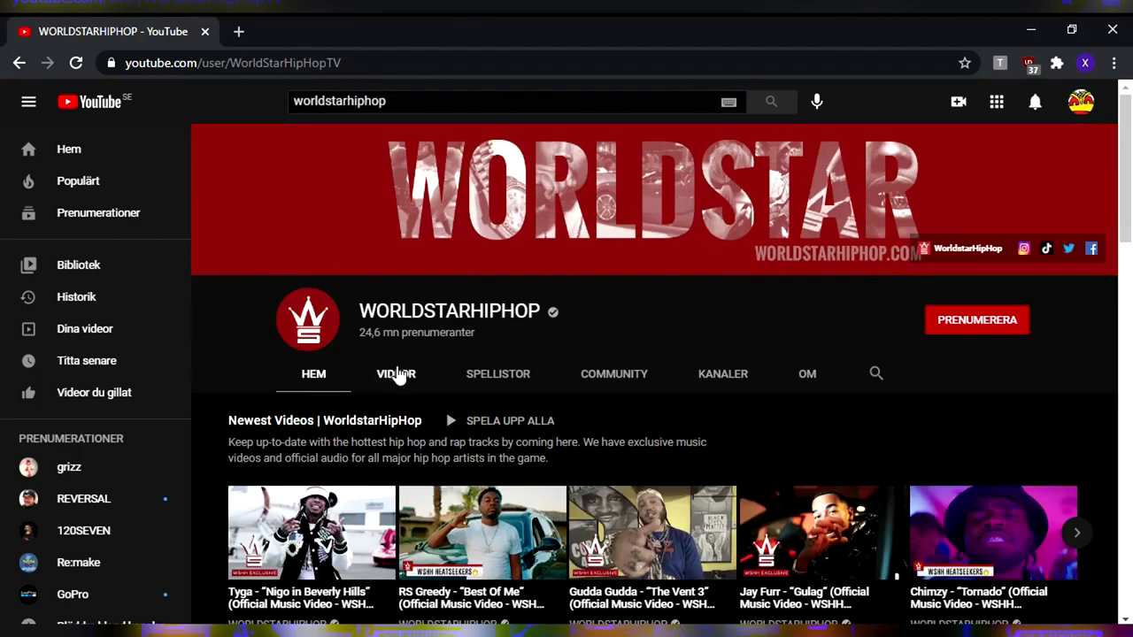
pyautogui.click(398, 375)
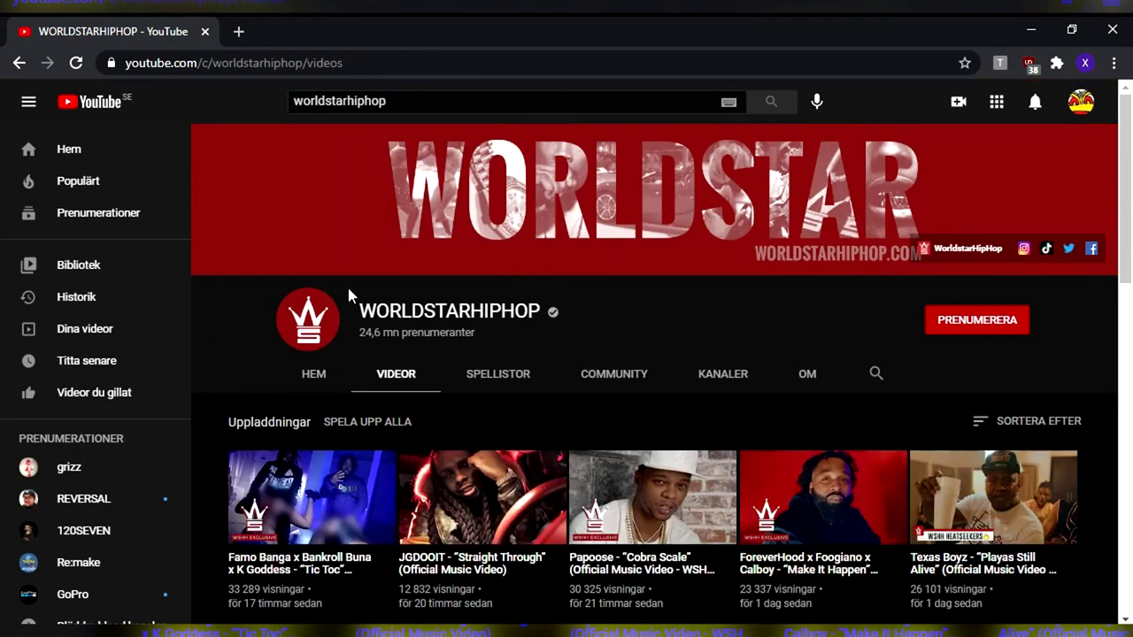
pyautogui.scroll(-3, 348, 292)
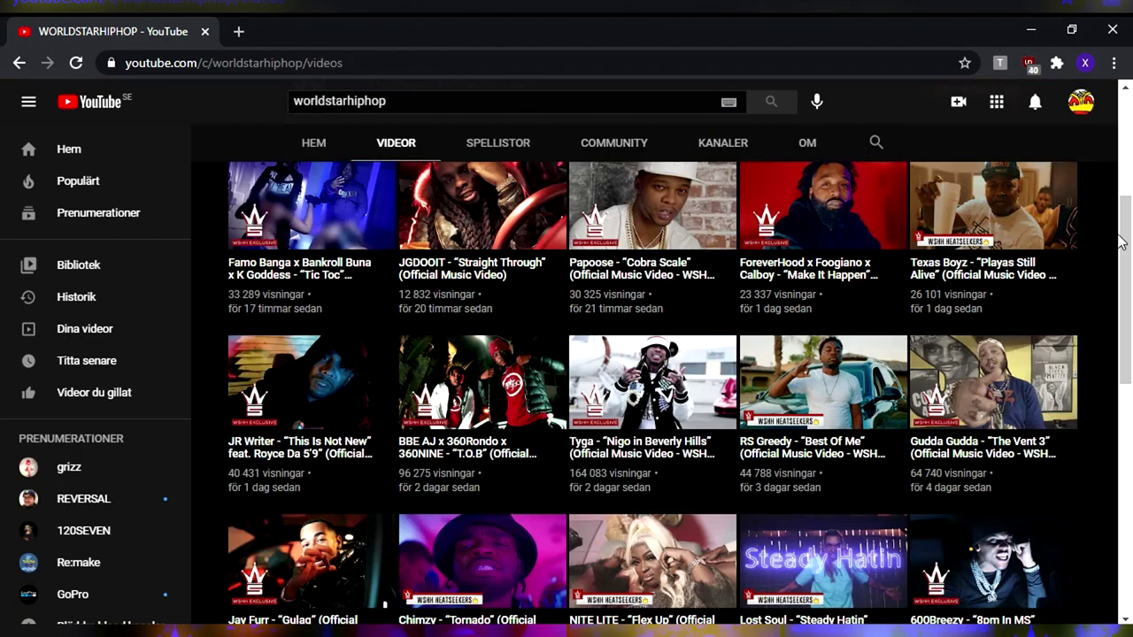
pyautogui.moveTo(1120, 242); pyautogui.dragTo(1129, 204)
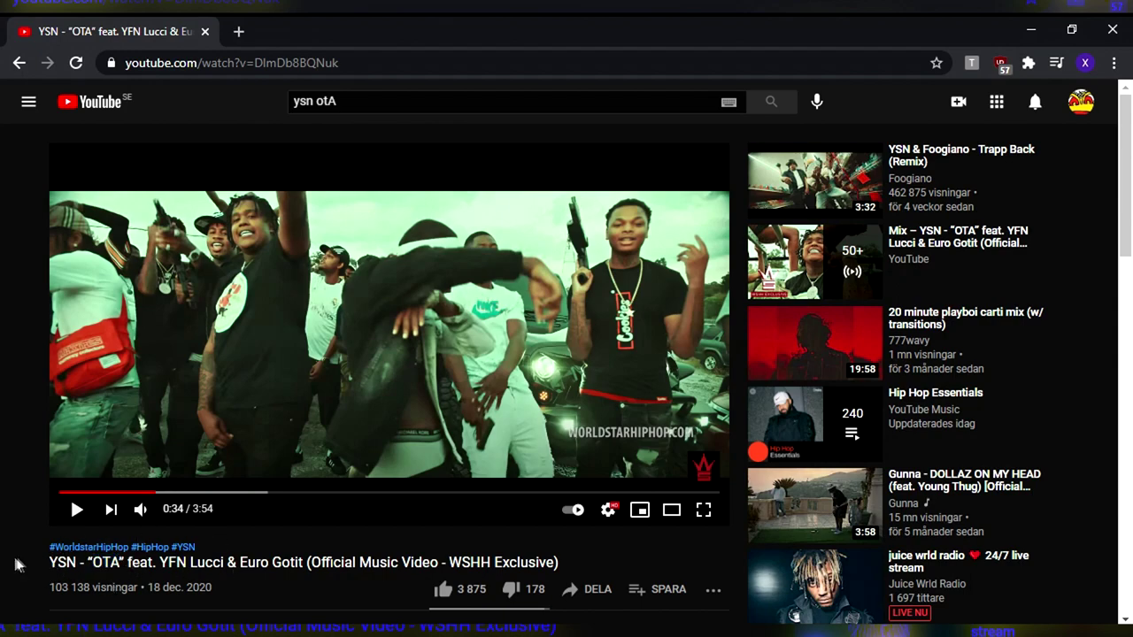
# Step: Preview the YSN "OTA" music video, pause it and open the YouTube to Mp3 Converter site
pyautogui.click(77, 510)
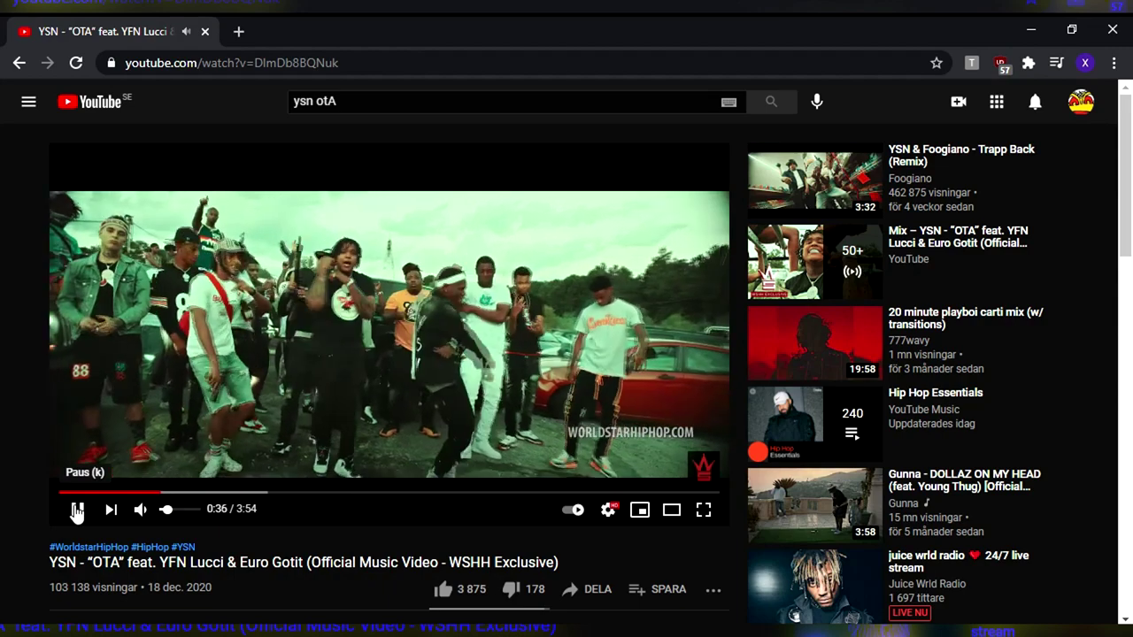
pyautogui.click(77, 510)
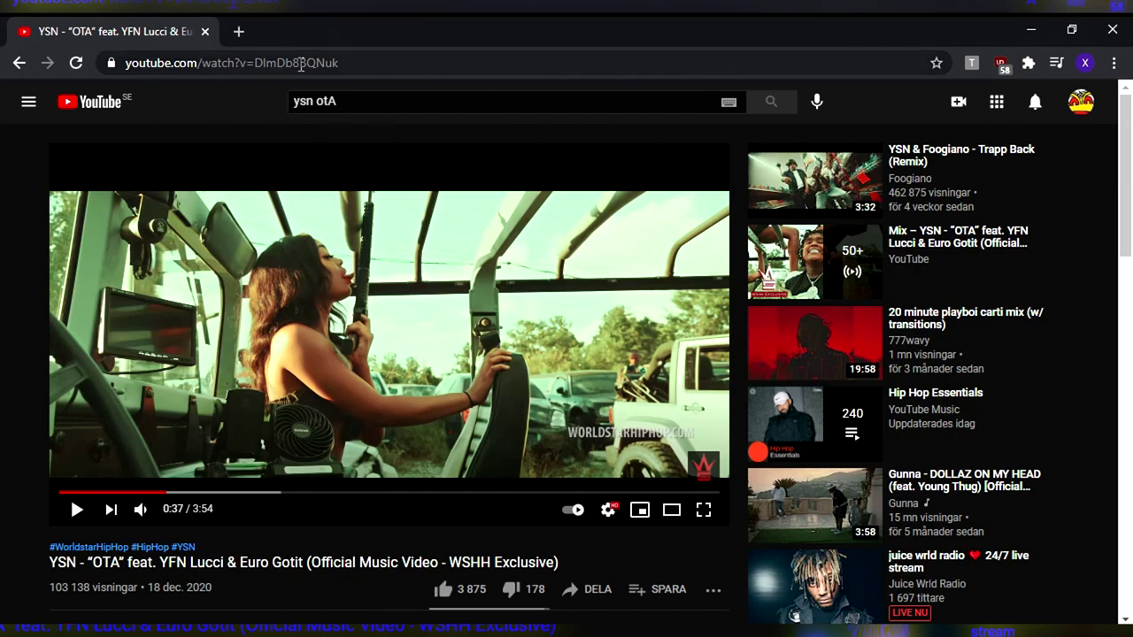
pyautogui.click(301, 65)
pyautogui.write('y')
pyautogui.press('Return')
# Step: Open vocalremover.org in a new browser tab and load the downloaded YSN - OTA mp3 into it
pyautogui.click(238, 31)
pyautogui.click(230, 58)
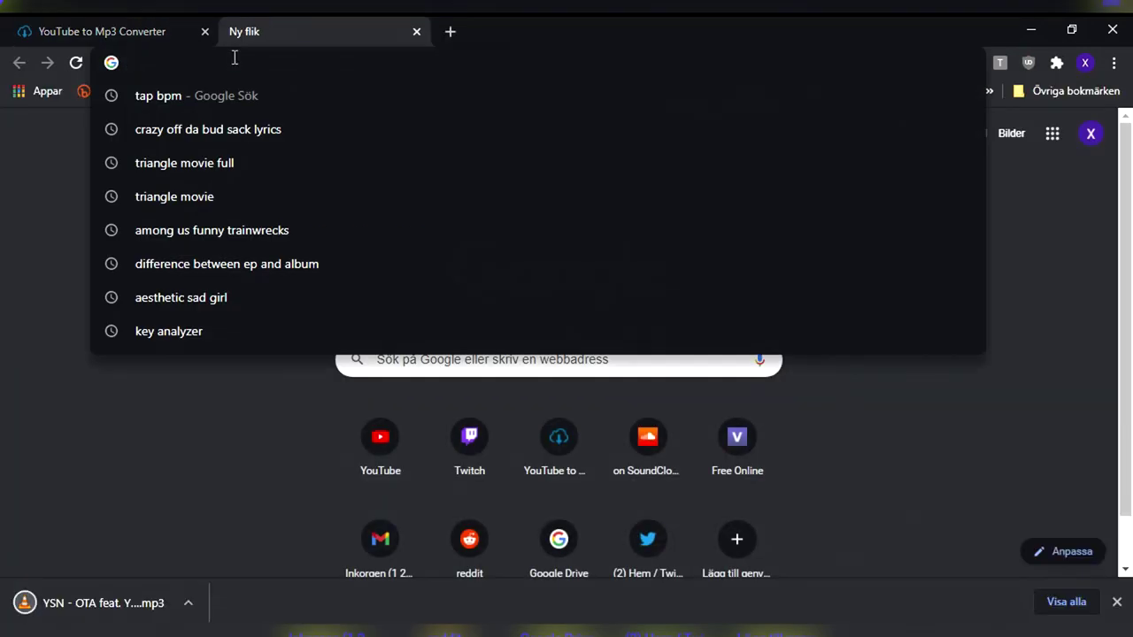
pyautogui.write('VOC')
pyautogui.press('Return')
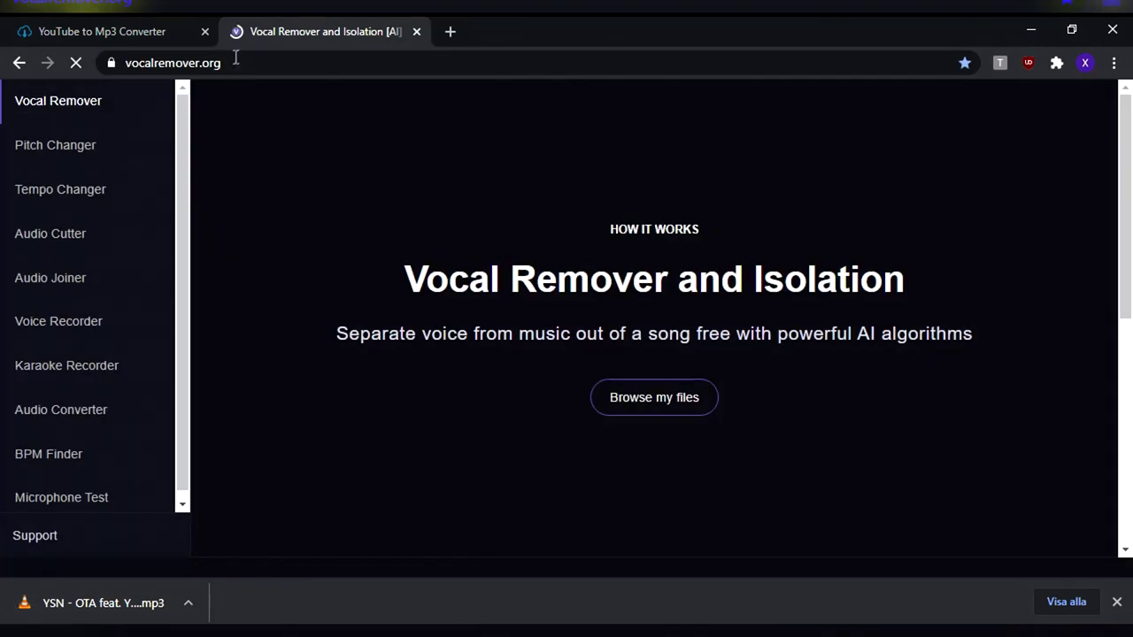
pyautogui.moveTo(89, 603); pyautogui.dragTo(634, 487)
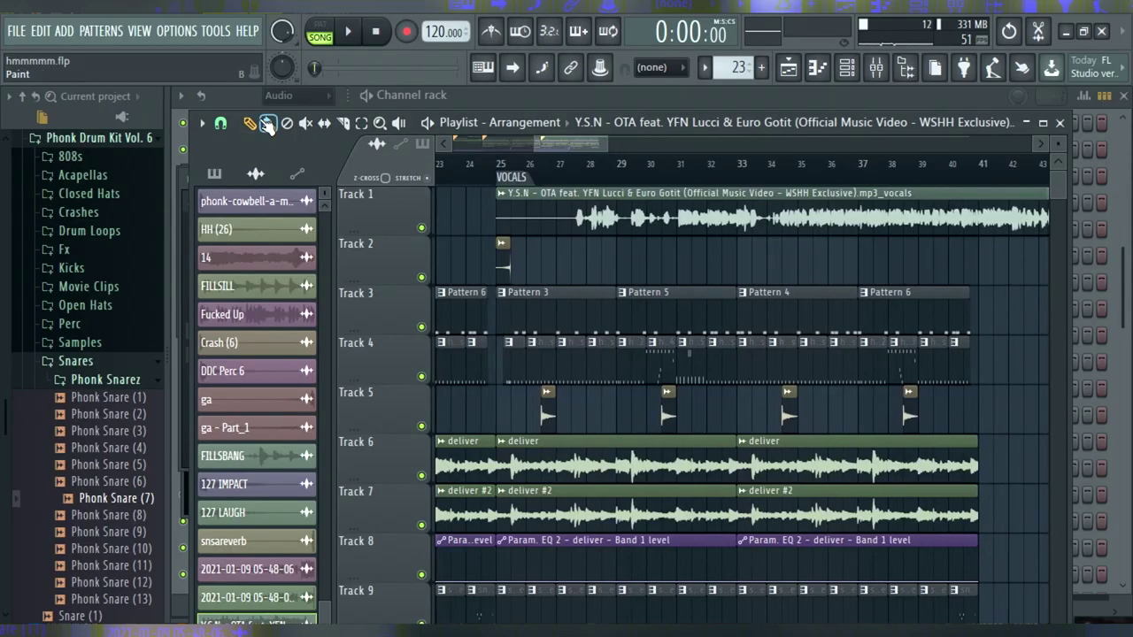
# Step: In FL Studio, audition the OTA vocals clip on Track 1 from bar 42 and trim the unused intro from its start
pyautogui.moveTo(575, 143)
pyautogui.mouseDown()
pyautogui.moveTo(644, 139)
pyautogui.moveTo(628, 141)
pyautogui.moveTo(643, 157)
pyautogui.moveTo(566, 144)
pyautogui.mouseUp()
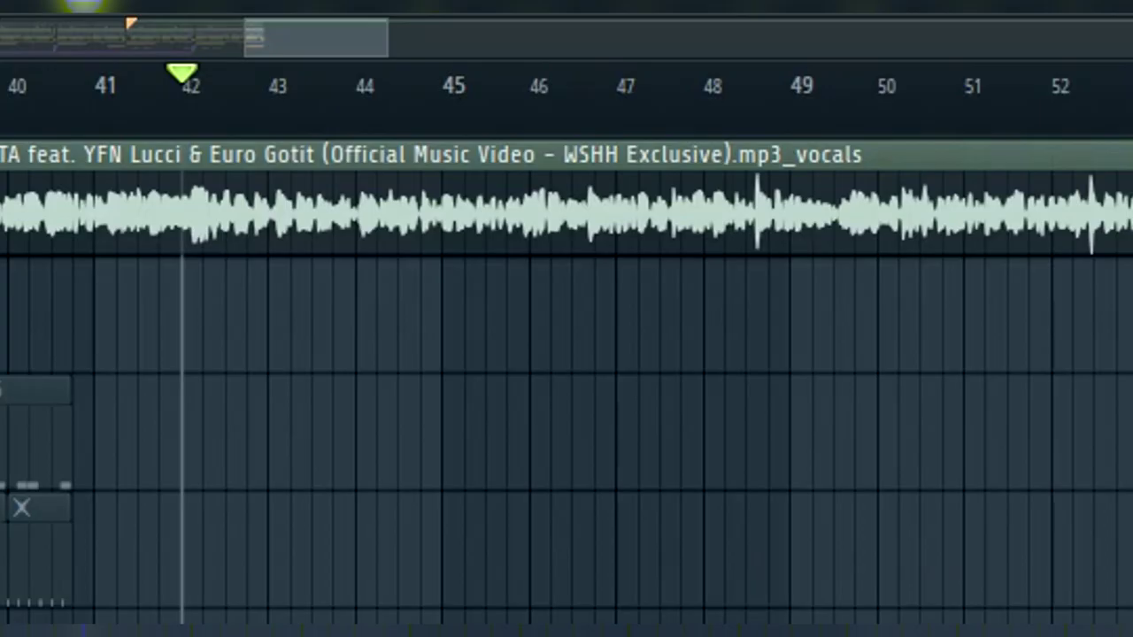
pyautogui.press('space')
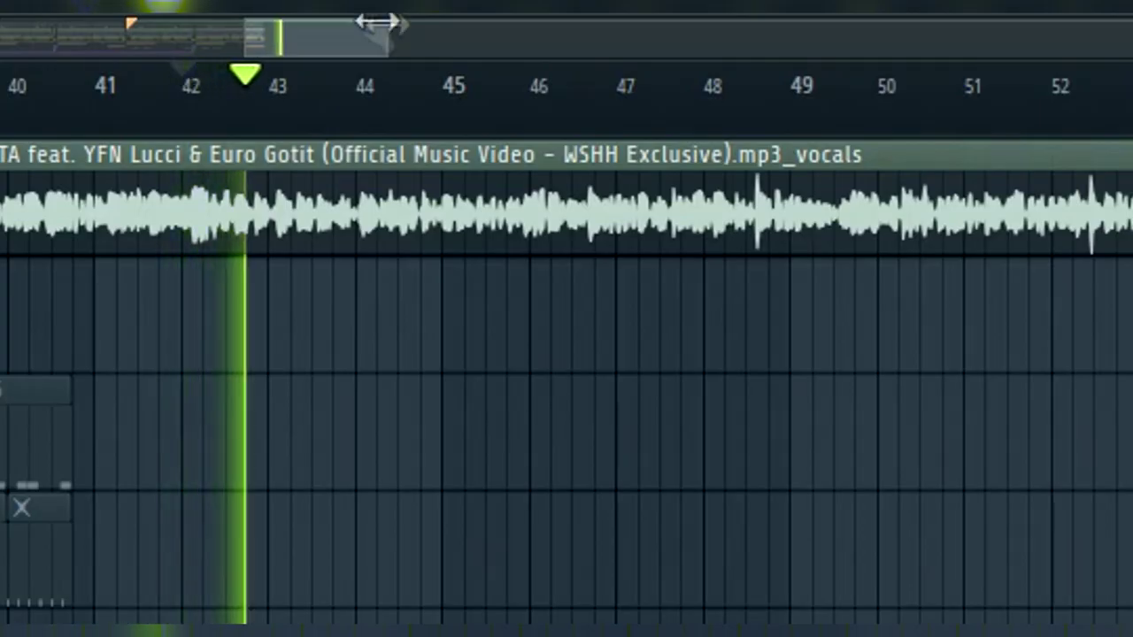
pyautogui.moveTo(380, 33); pyautogui.dragTo(411, 43)
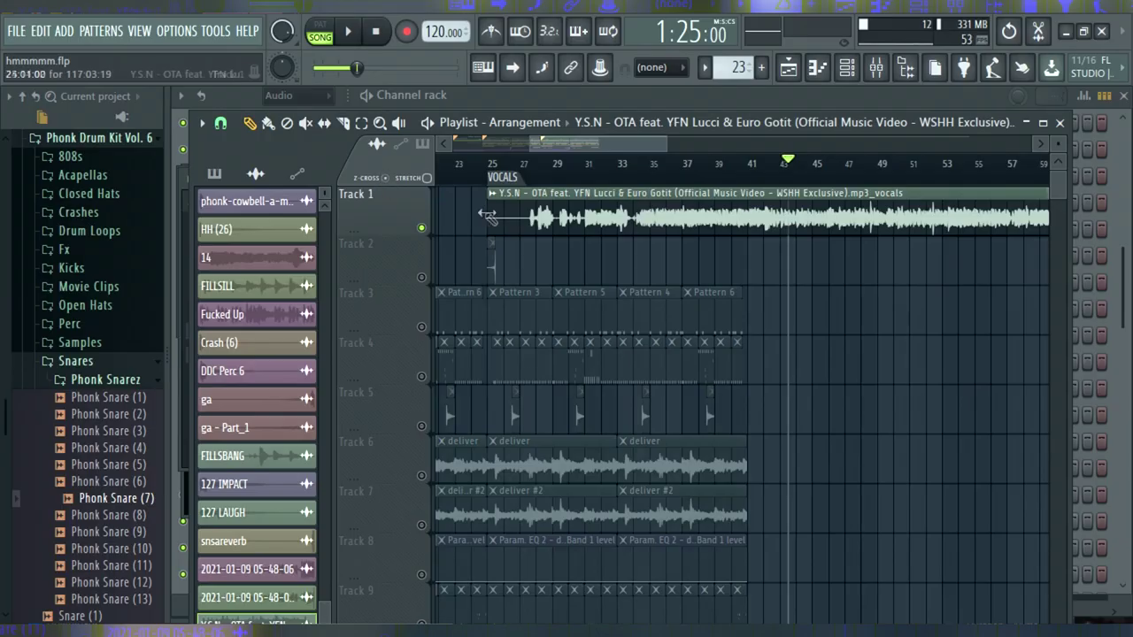
pyautogui.moveTo(483, 218); pyautogui.dragTo(551, 223)
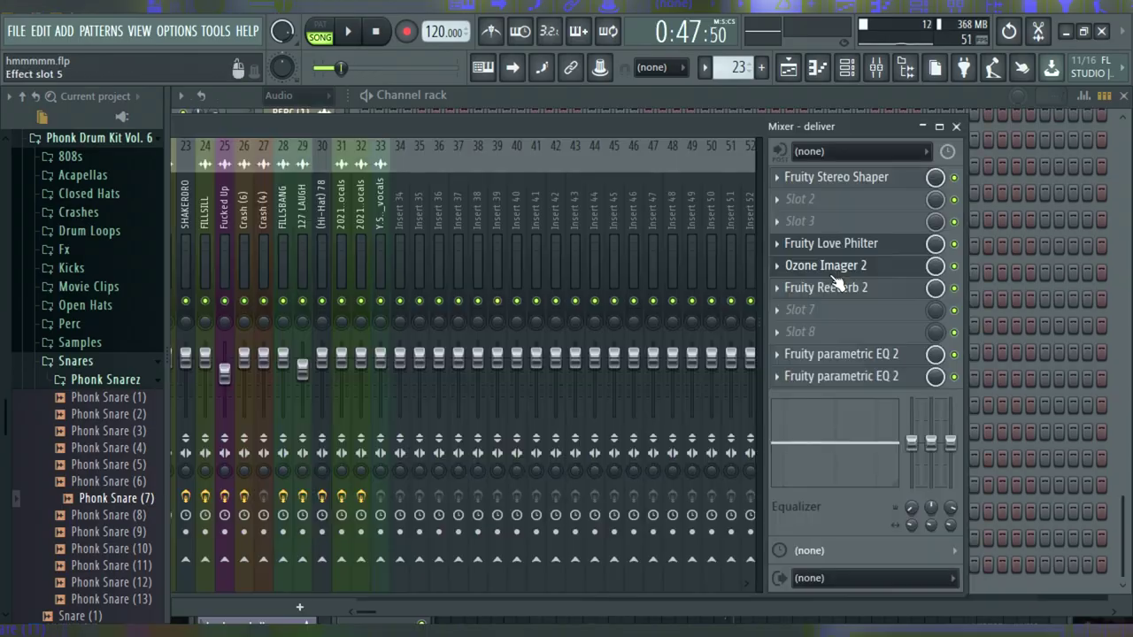
# Step: Shift band 7 of the deliver insert's Fruity parametric EQ 2 slightly lower in frequency and close the EQ
pyautogui.click(798, 365)
pyautogui.moveTo(520, 435); pyautogui.dragTo(507, 434)
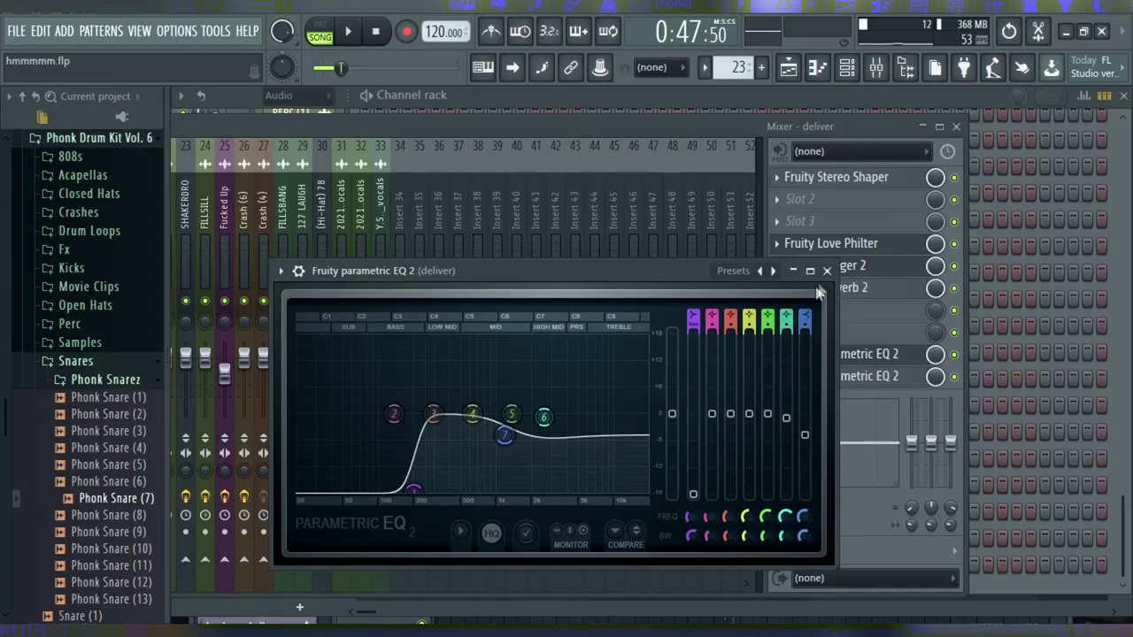
pyautogui.click(827, 270)
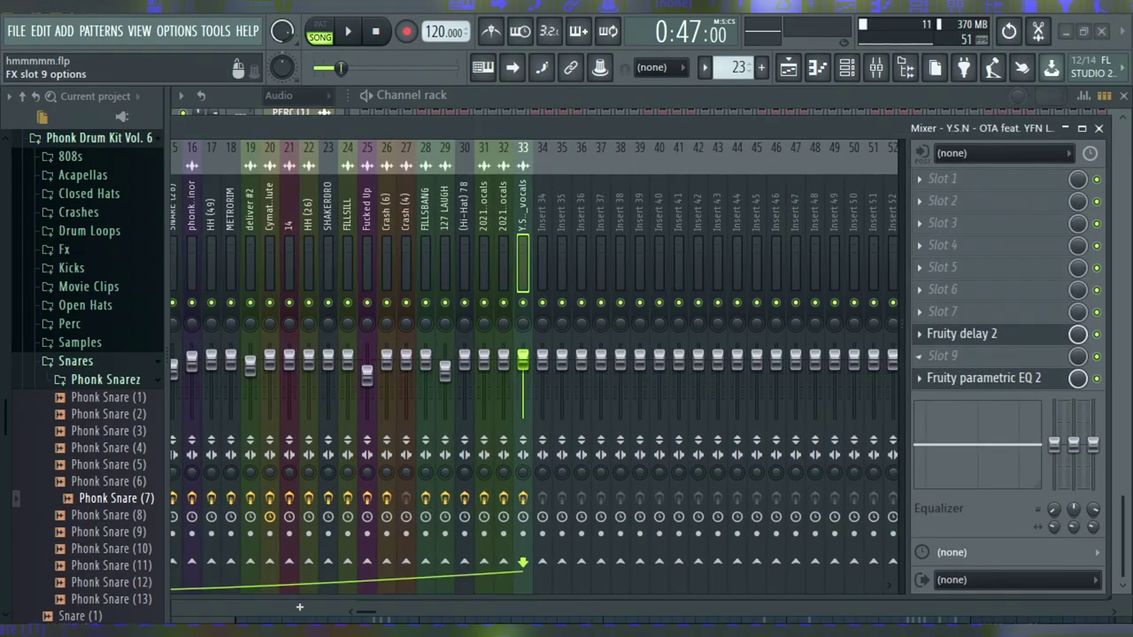
# Step: Set the high-shelf band 7 of the OTA vocals insert's Fruity parametric EQ 2 to about 9.9 kHz
pyautogui.click(959, 381)
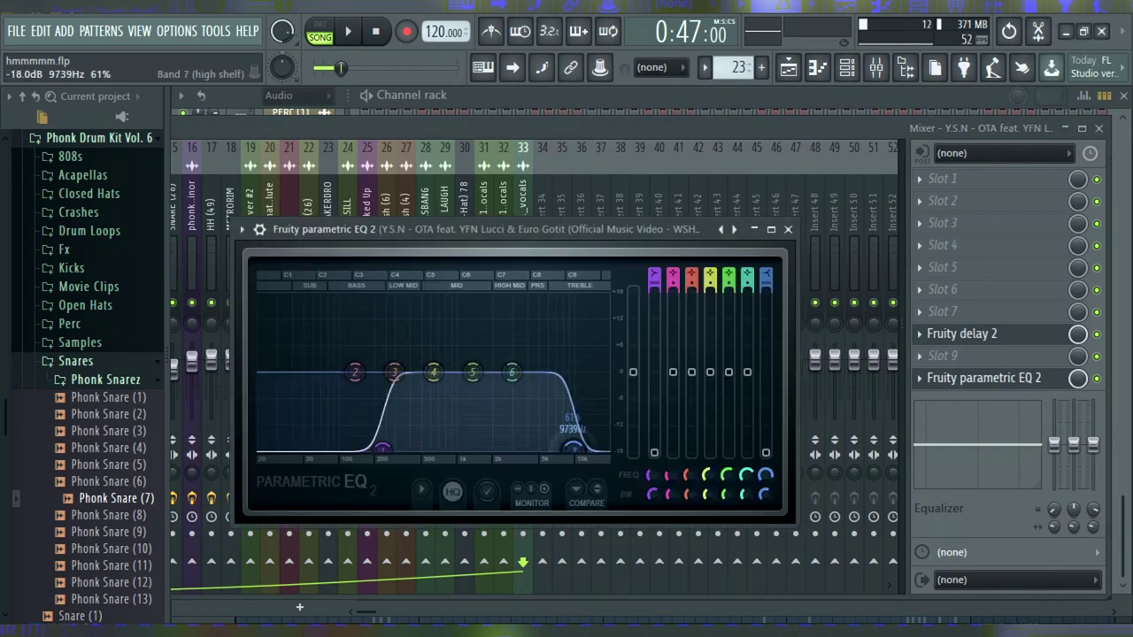
pyautogui.moveTo(573, 450); pyautogui.dragTo(576, 450)
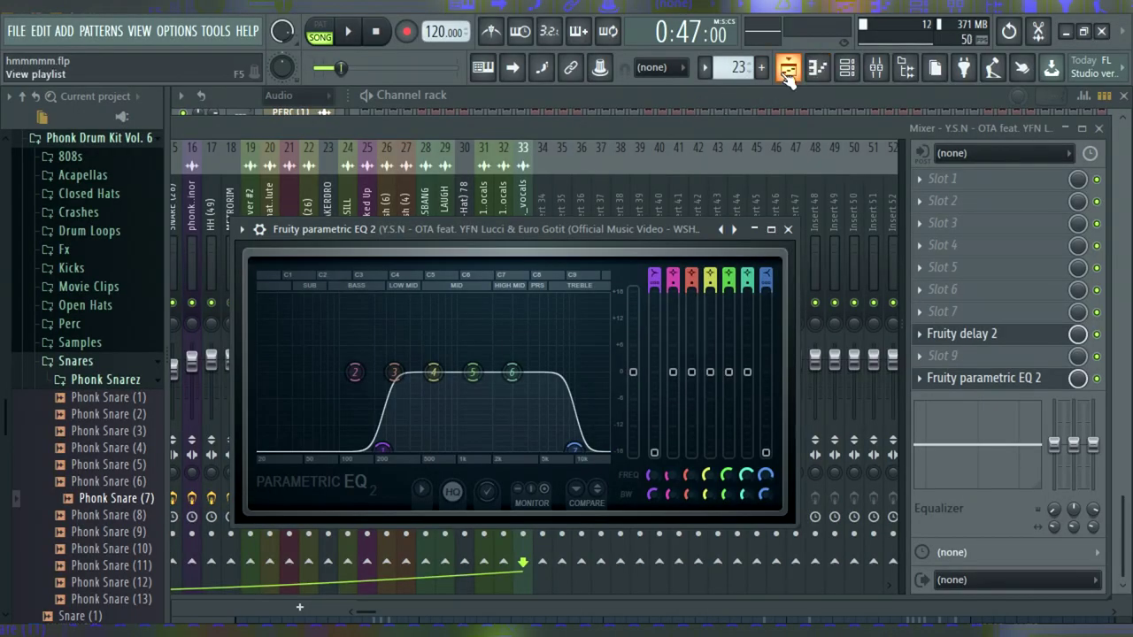
pyautogui.click(785, 74)
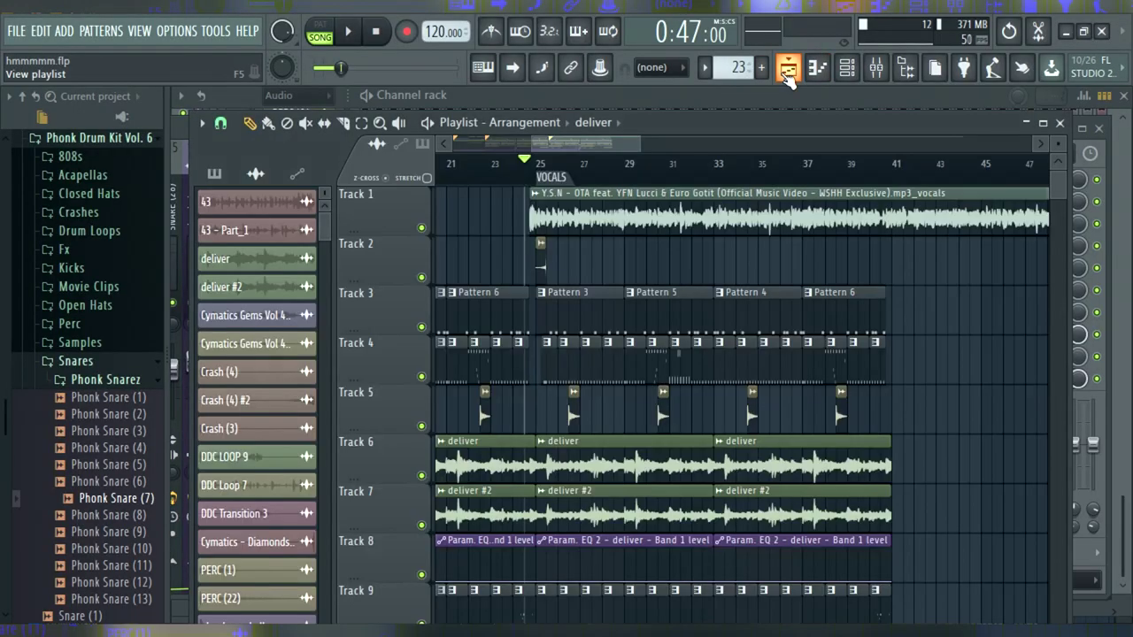
pyautogui.click(795, 77)
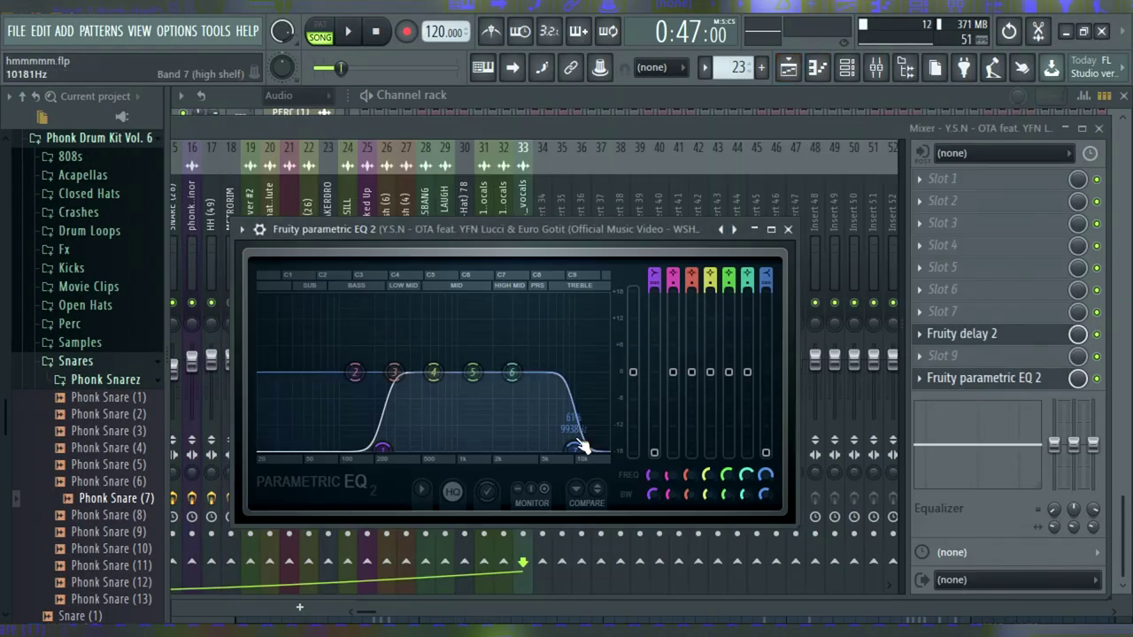
# Step: Return to the playlist, play the trimmed vocals with the full beat at the VOCALS marker and stop playback
pyautogui.click(787, 69)
pyautogui.click(360, 30)
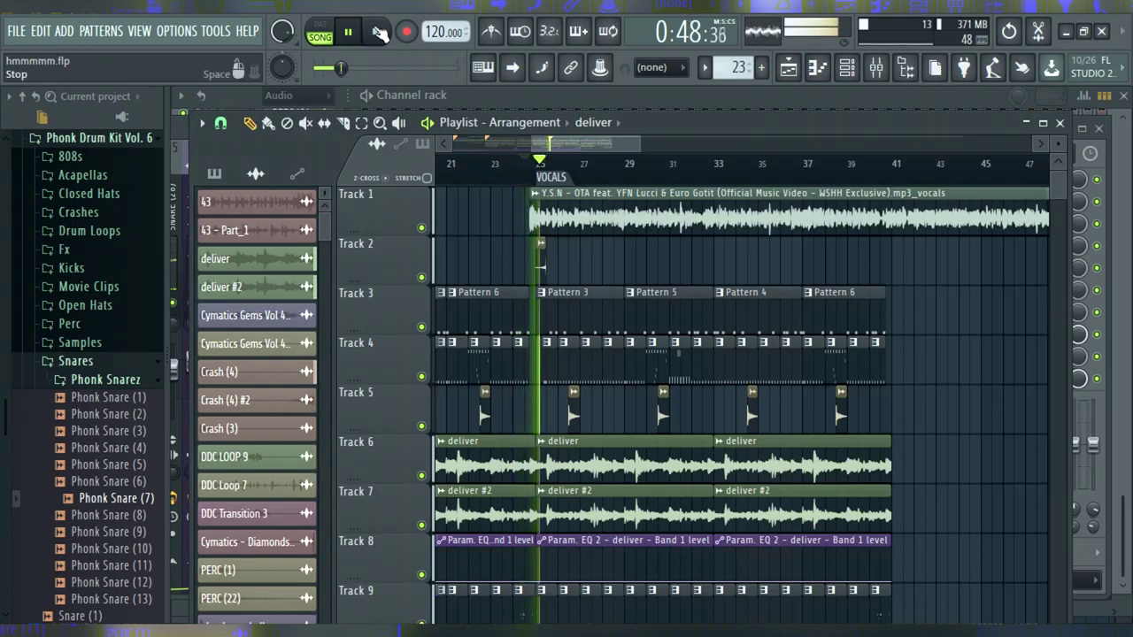
pyautogui.click(378, 32)
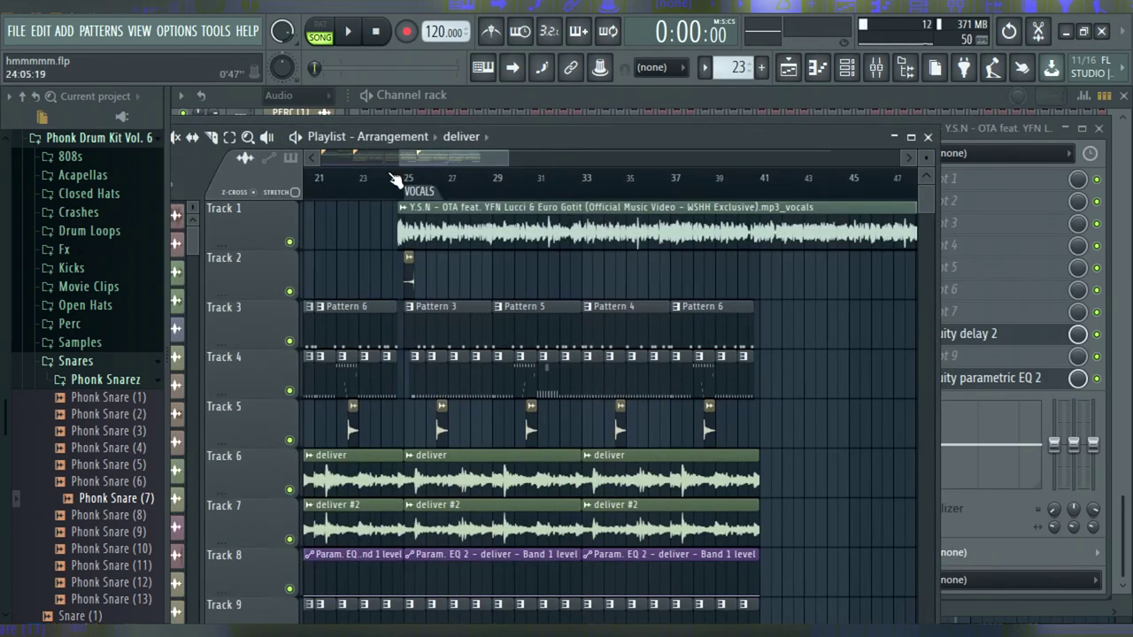
# Step: Replay the drop at the VOCALS marker around bar 25, check the 808, drum and loop tracks there, and stop playback
pyautogui.click(354, 28)
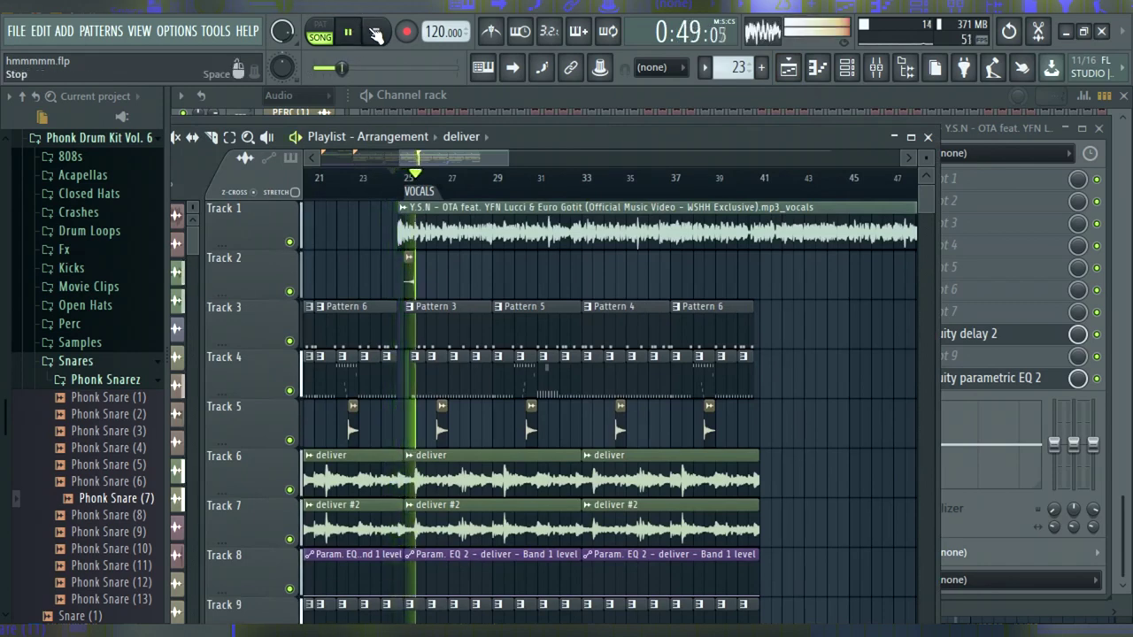
pyautogui.click(376, 34)
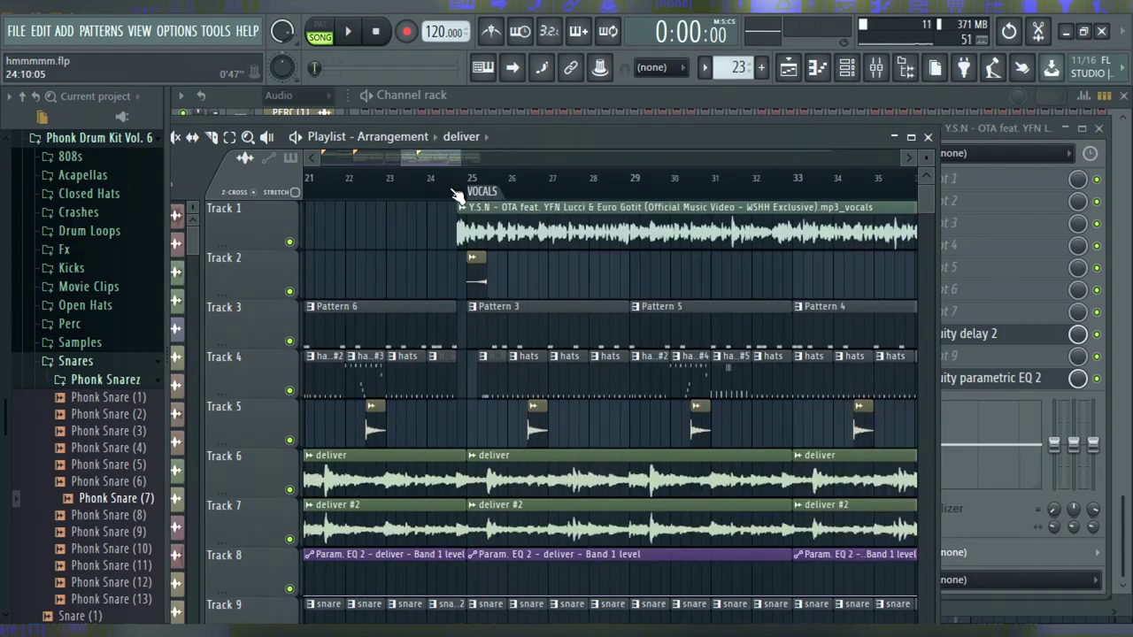
pyautogui.scroll(-5, 491, 266)
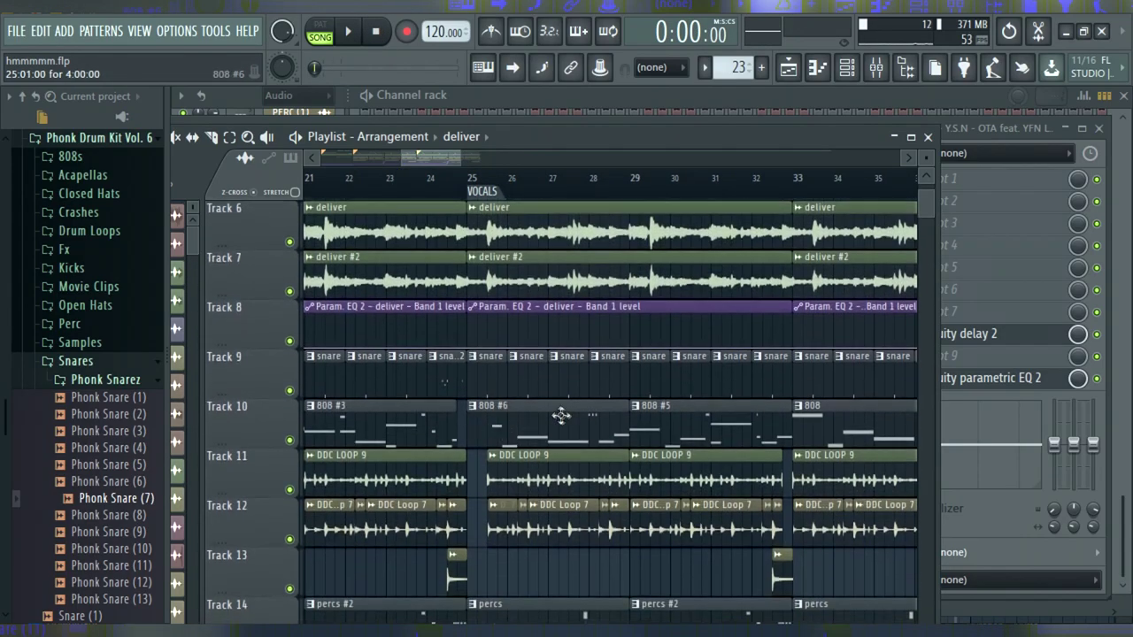
pyautogui.scroll(-3, 561, 412)
pyautogui.scroll(4, 481, 321)
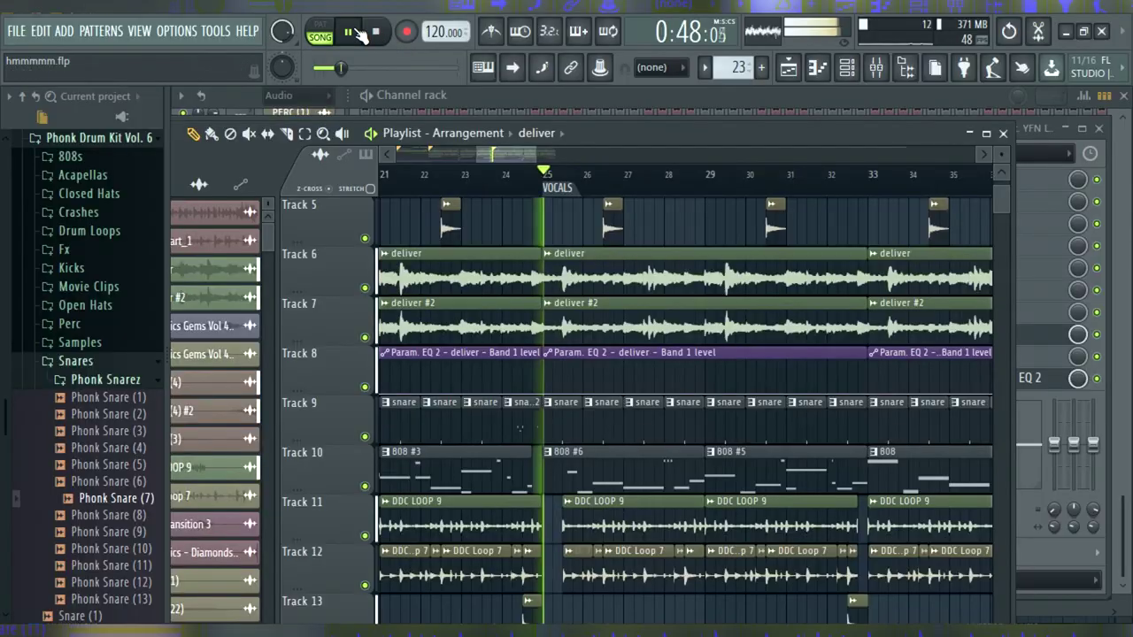
pyautogui.scroll(5, 542, 186)
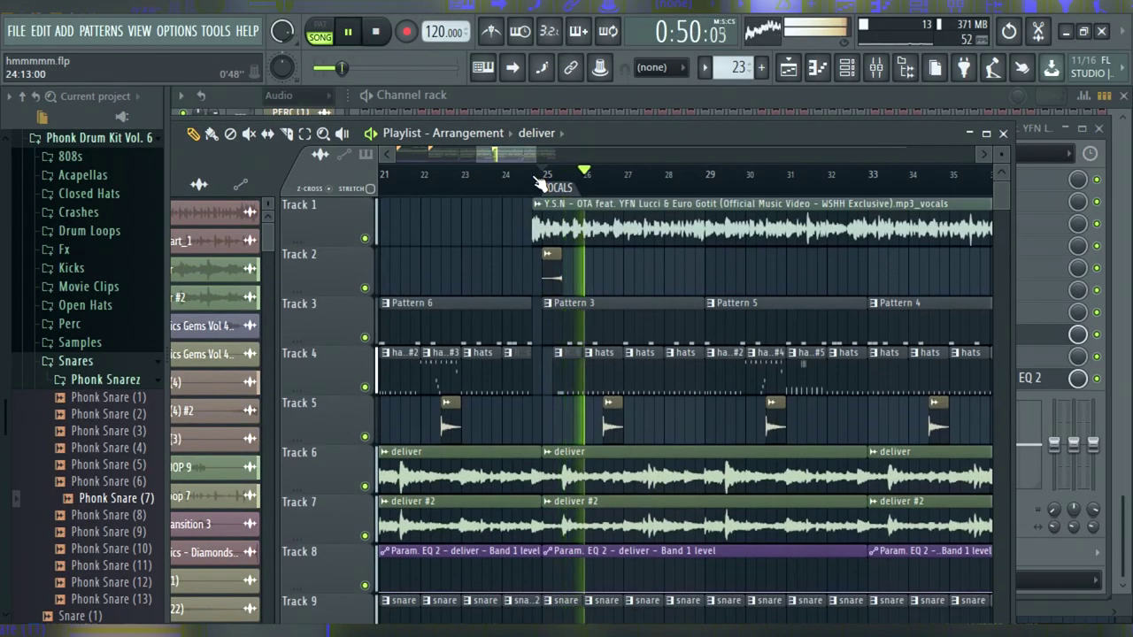
pyautogui.click(374, 33)
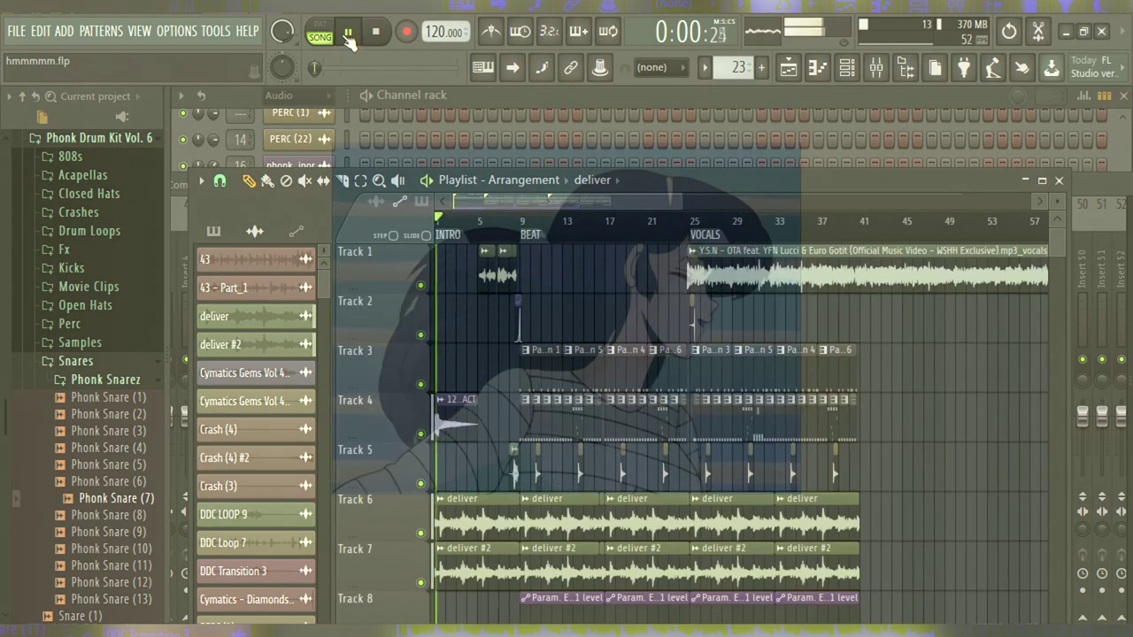
# Step: Maximize the playlist window while the full arrangement plays from the INTRO marker
pyautogui.scroll(-1, 665, 263)
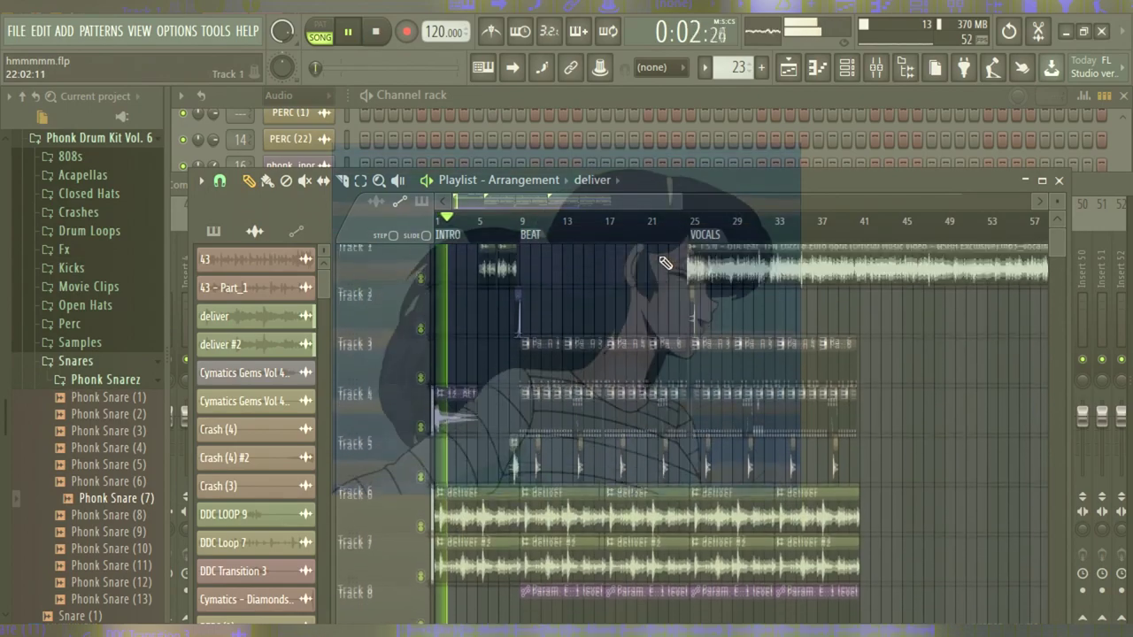
pyautogui.moveTo(774, 174); pyautogui.dragTo(725, 78)
pyautogui.scroll(1, 584, 220)
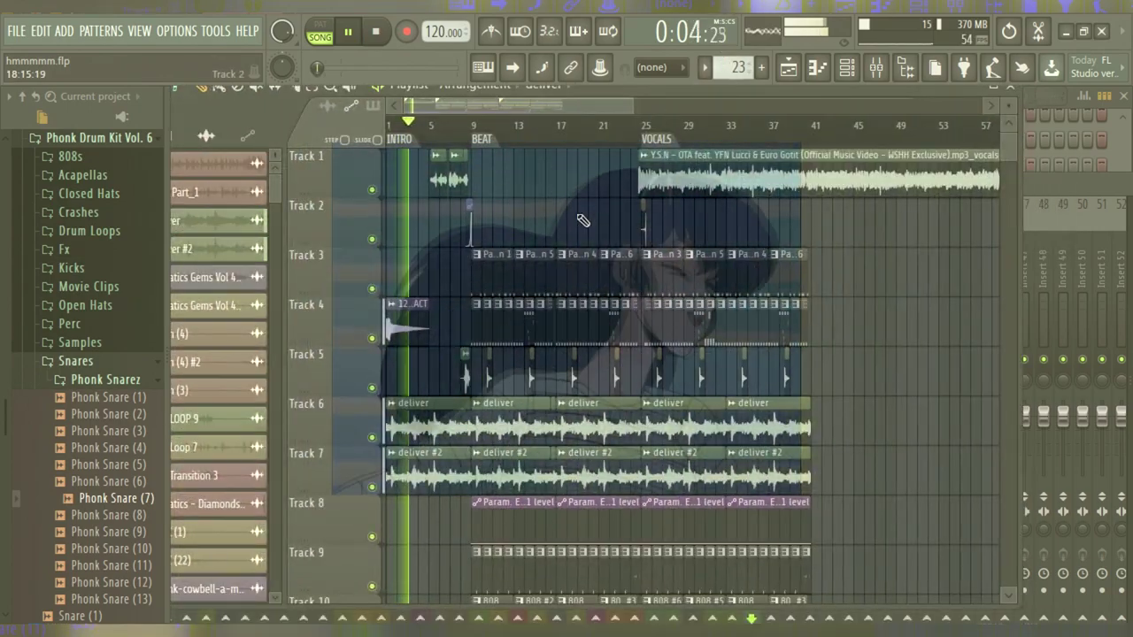
pyautogui.hscroll(3, 927, 107)
pyautogui.moveTo(992, 90); pyautogui.dragTo(988, 104)
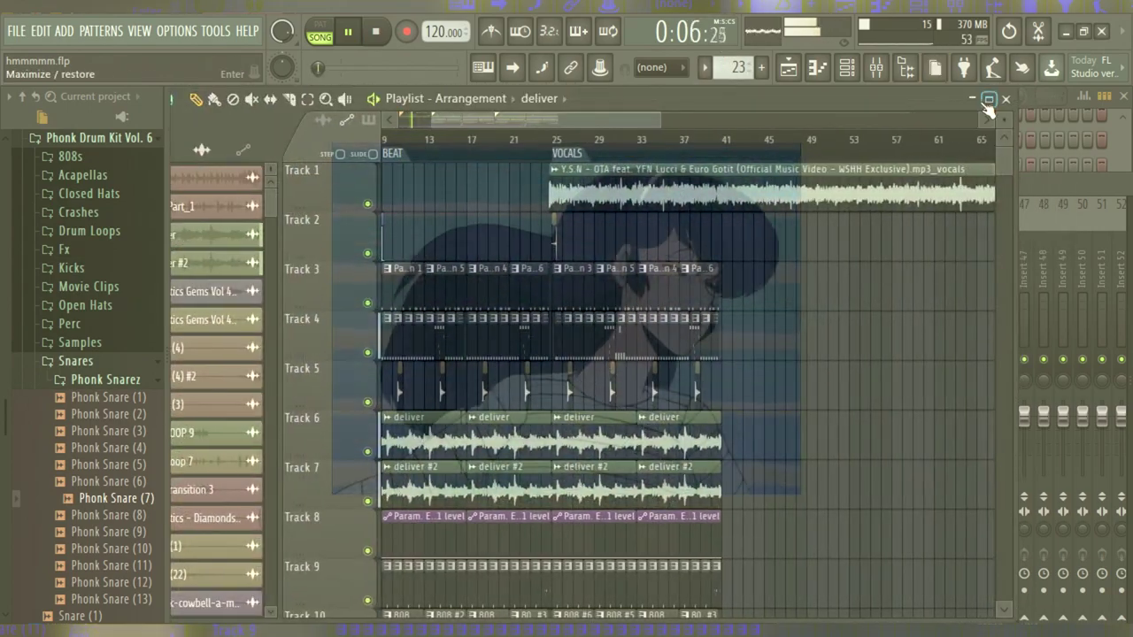
pyautogui.click(988, 104)
pyautogui.hscroll(-3, 632, 118)
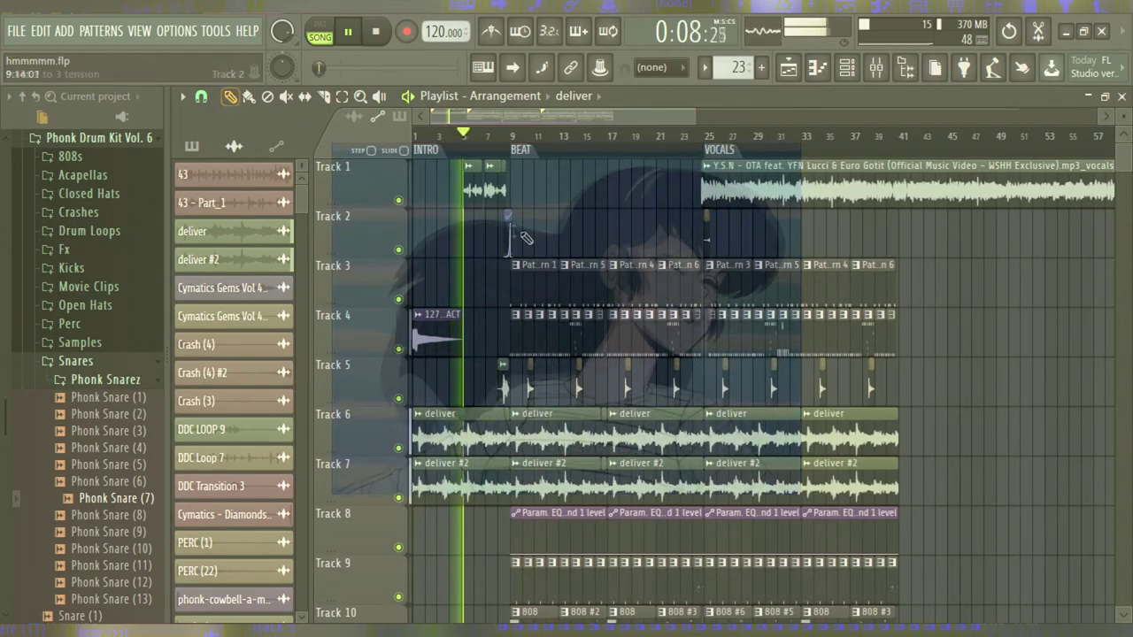
# Step: Follow the playback through the INTRO, BEAT and VOCALS sections, examining the clips on all playlist tracks
pyautogui.scroll(-4, 514, 235)
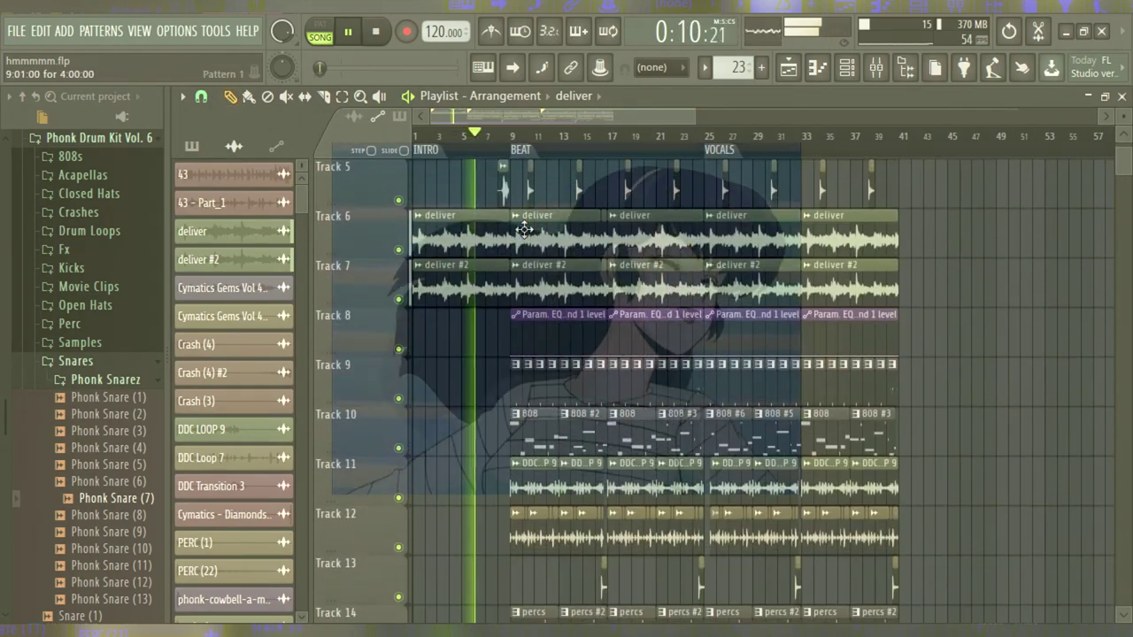
pyautogui.scroll(-2, 524, 248)
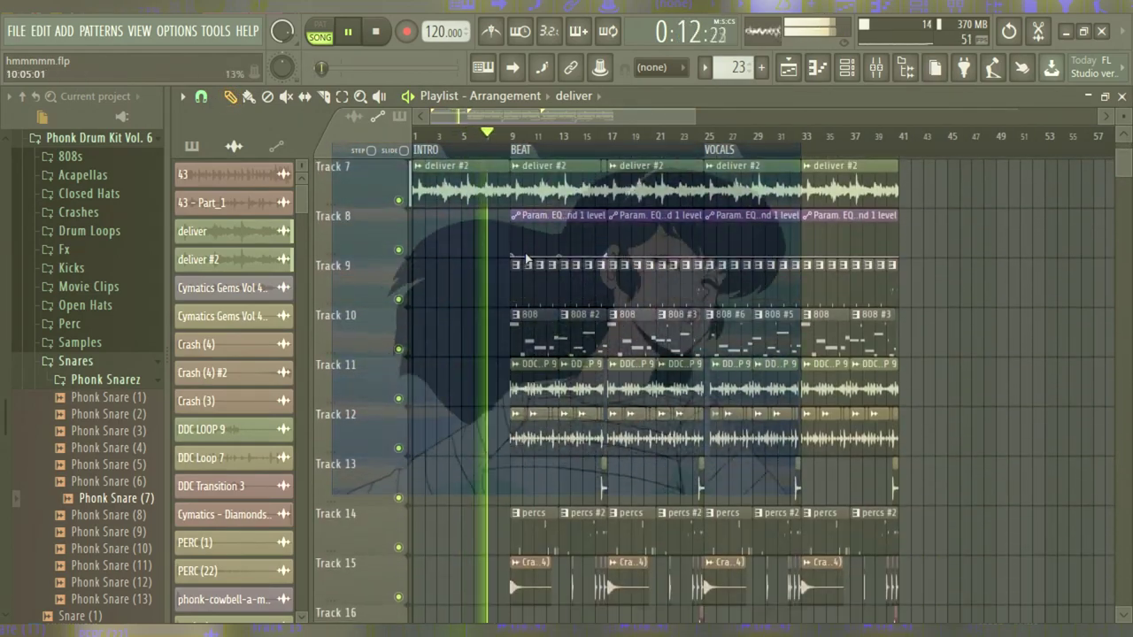
pyautogui.scroll(6, 526, 258)
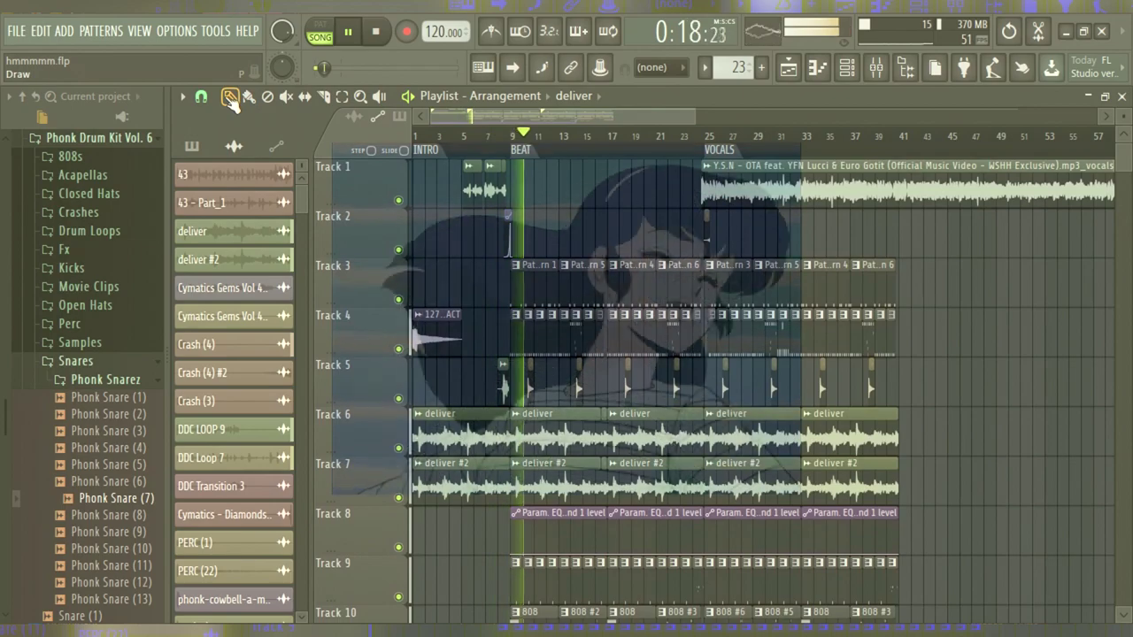
pyautogui.scroll(-4, 636, 306)
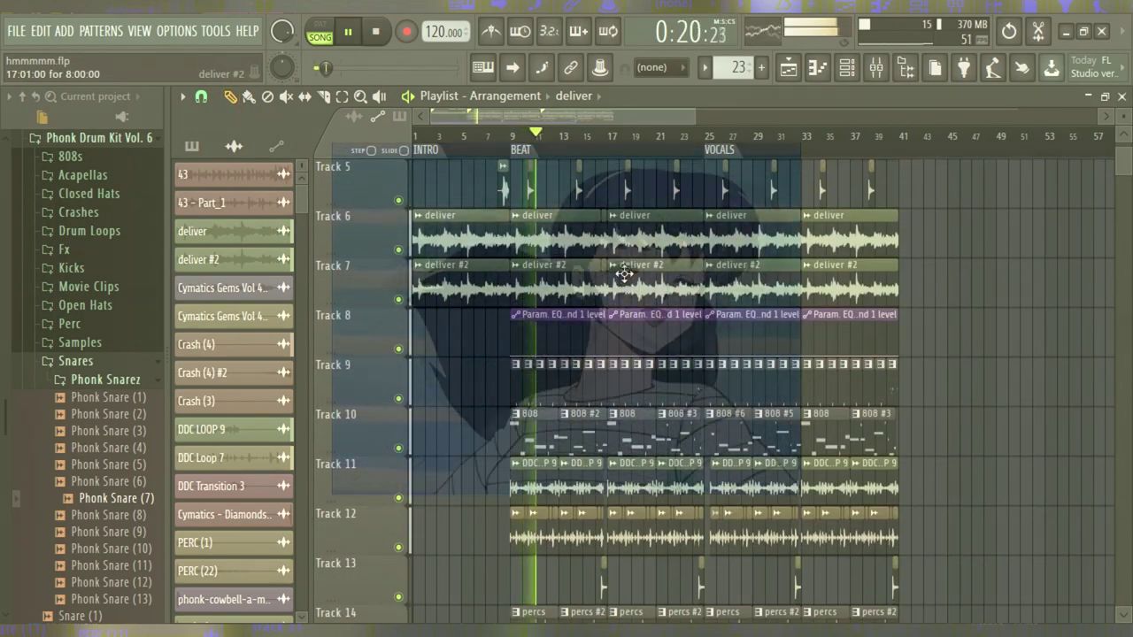
pyautogui.scroll(-4, 623, 274)
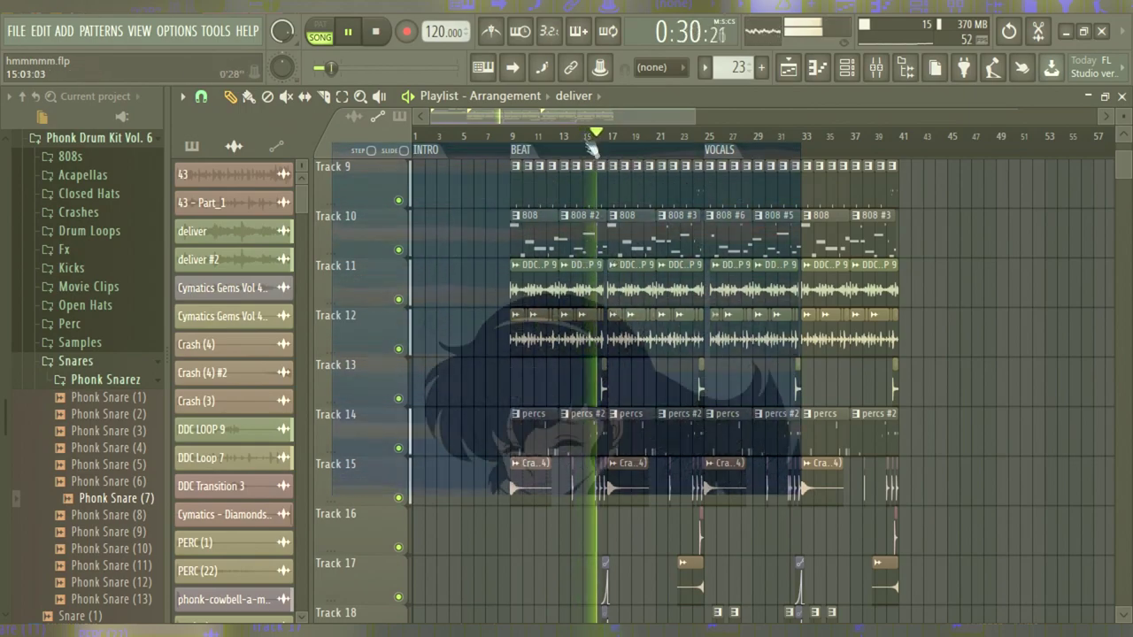
pyautogui.scroll(4, 583, 236)
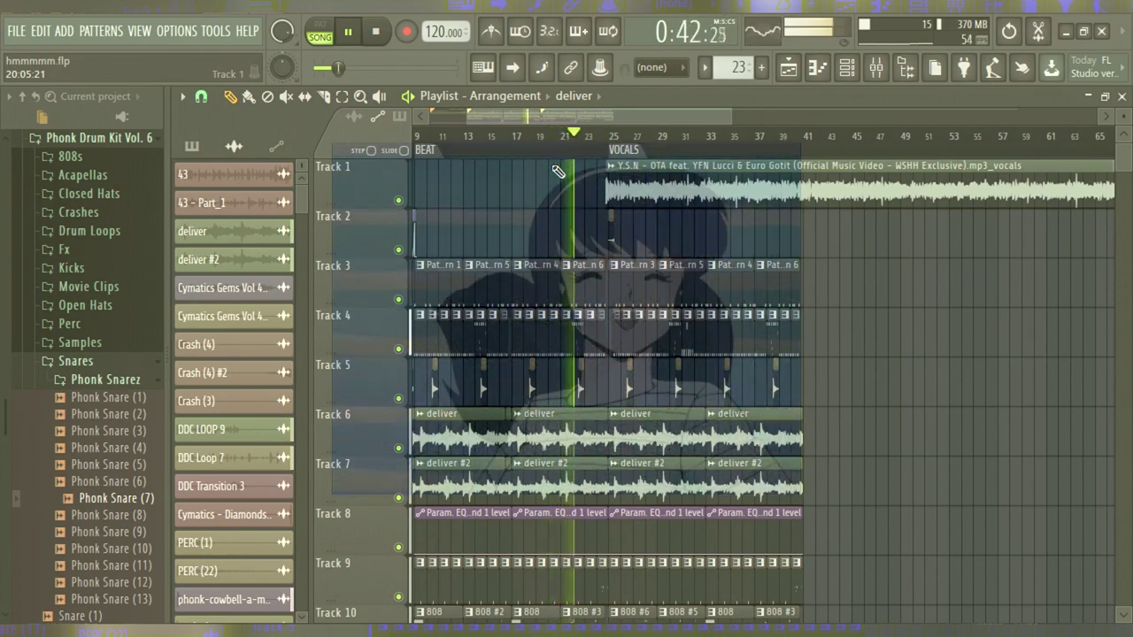
pyautogui.moveTo(549, 116); pyautogui.dragTo(563, 114)
pyautogui.scroll(-7, 596, 195)
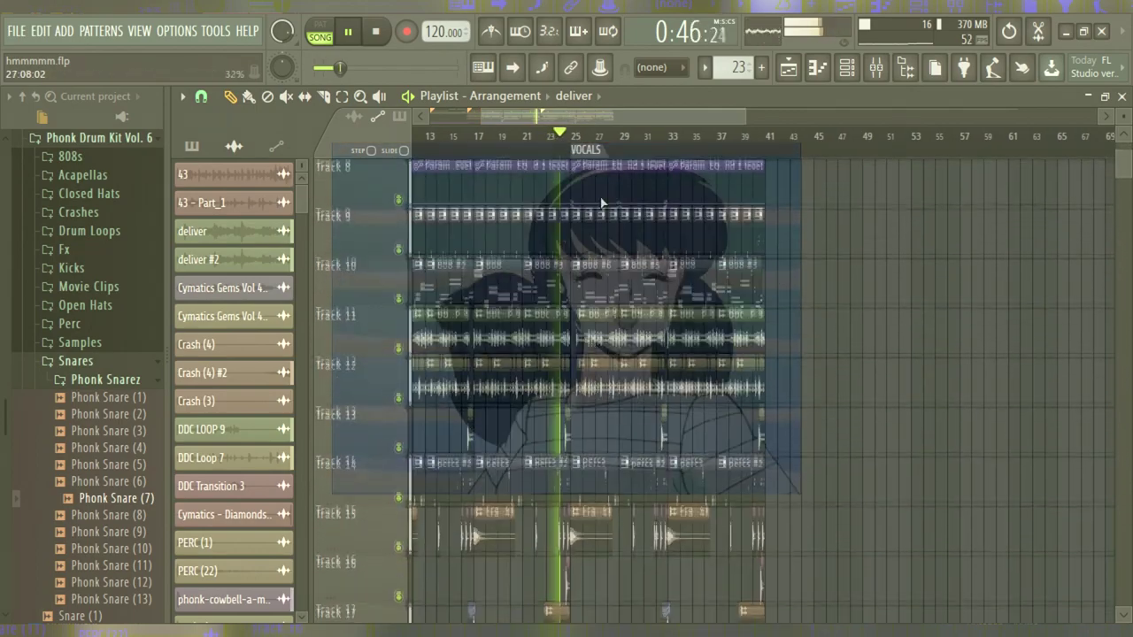
pyautogui.scroll(7, 611, 186)
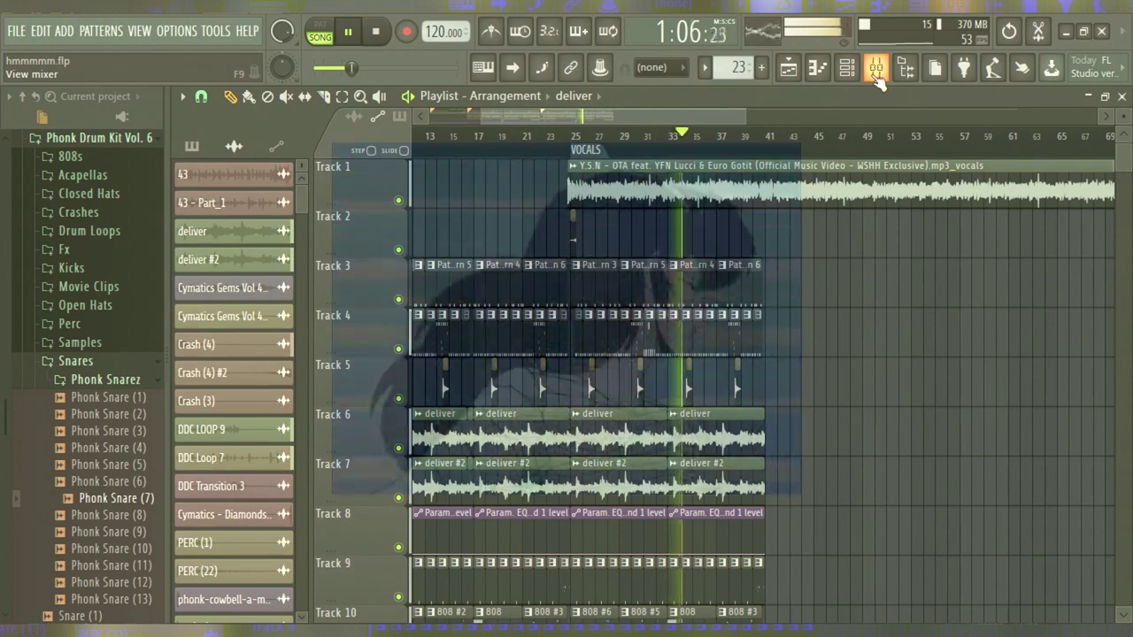
# Step: Check the mixer levels during playback, then return to the playlist and follow the VOCALS section to its end
pyautogui.click(875, 74)
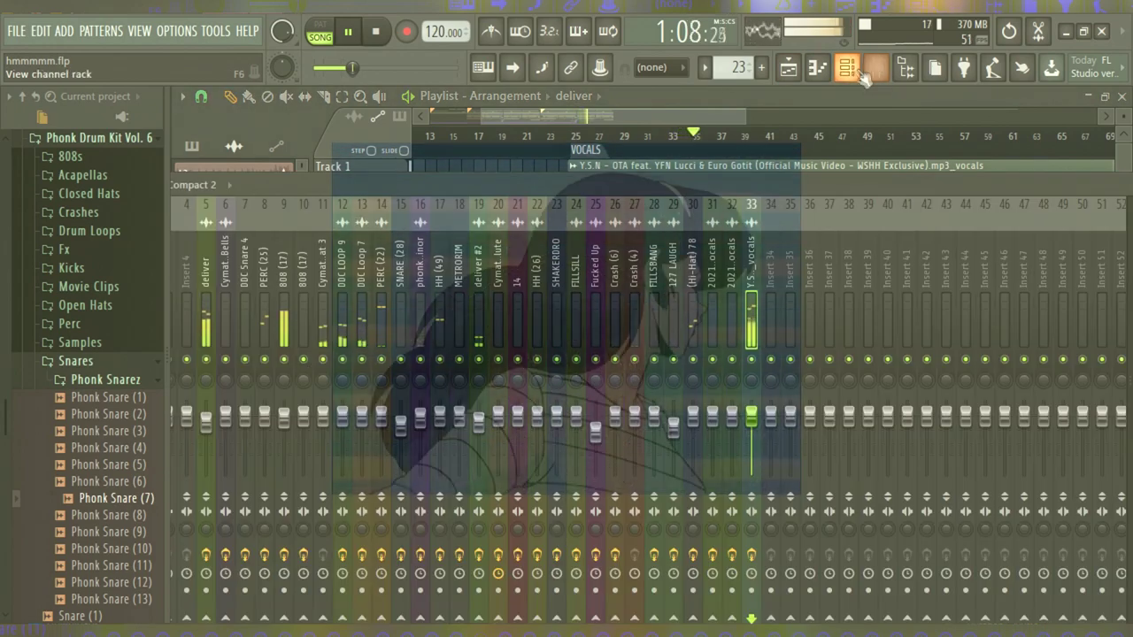
pyautogui.click(616, 144)
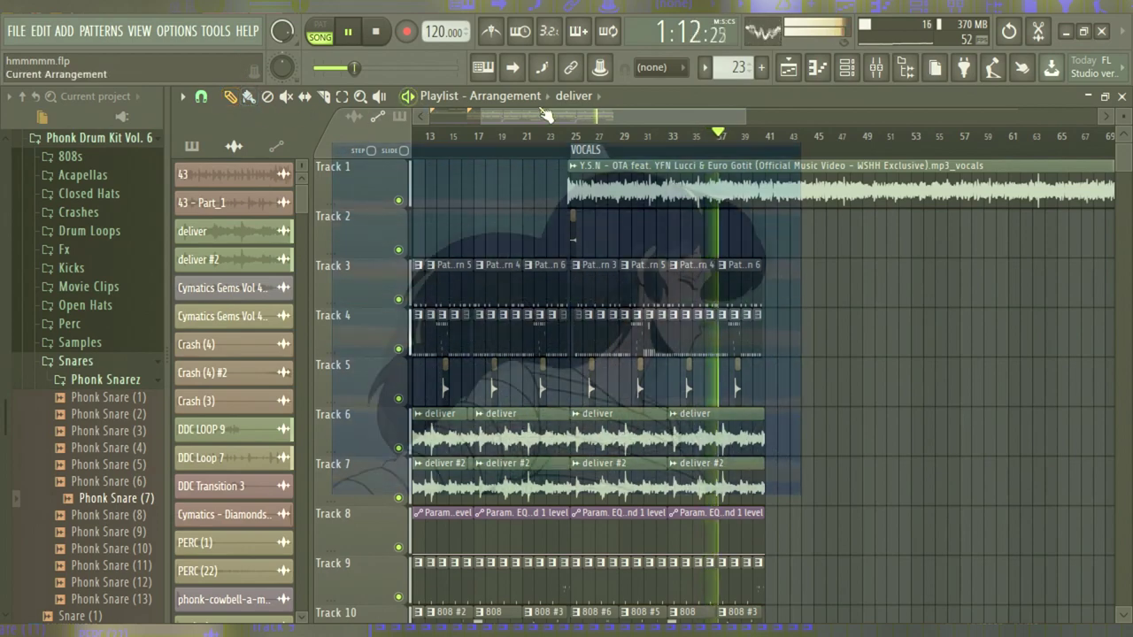
pyautogui.moveTo(577, 115); pyautogui.dragTo(614, 112)
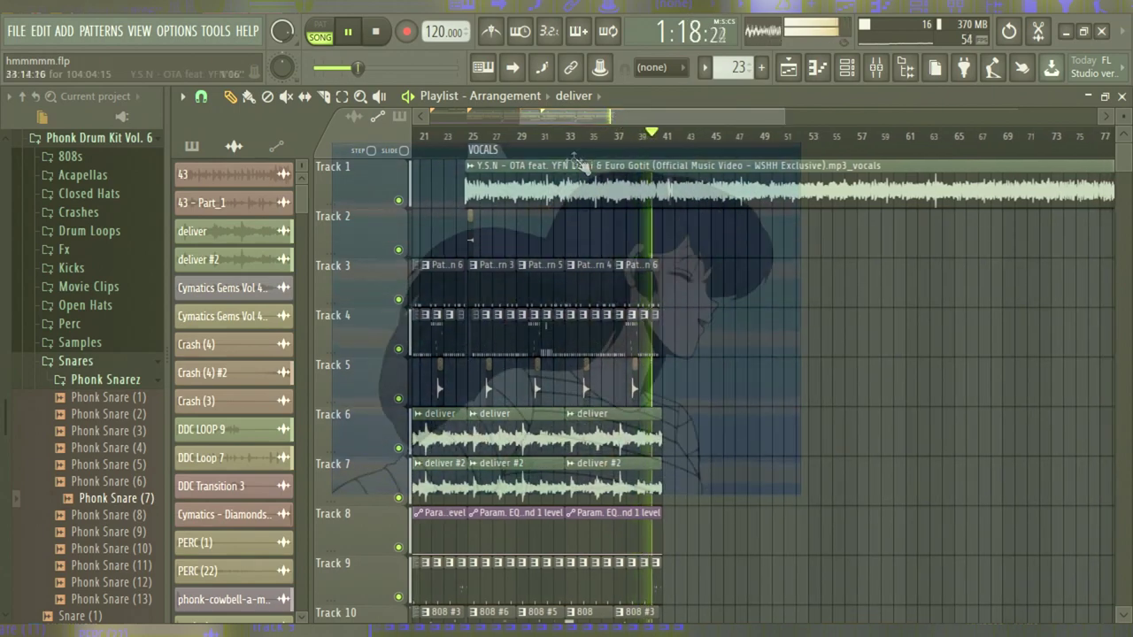